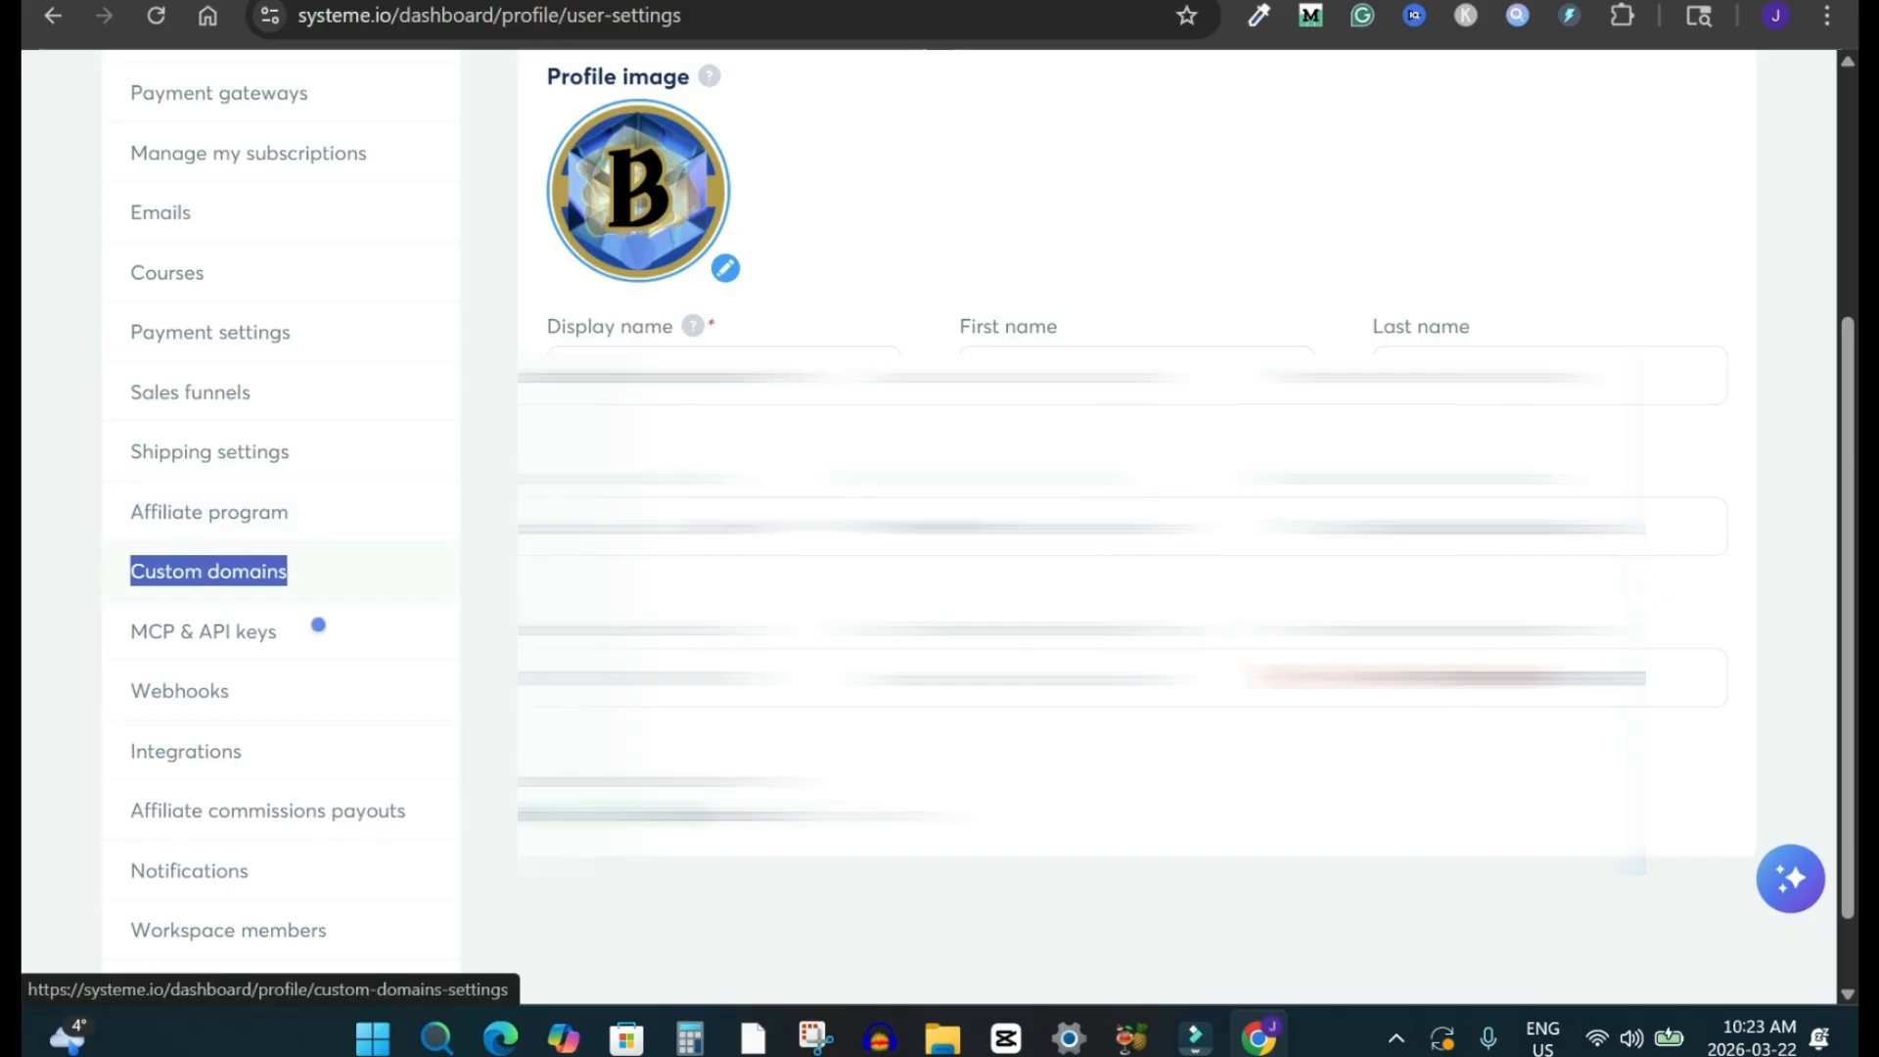
# Open the Custom domains settings and locate the existing blogsdom.systeme.io domain.
pyautogui.click(224, 572)
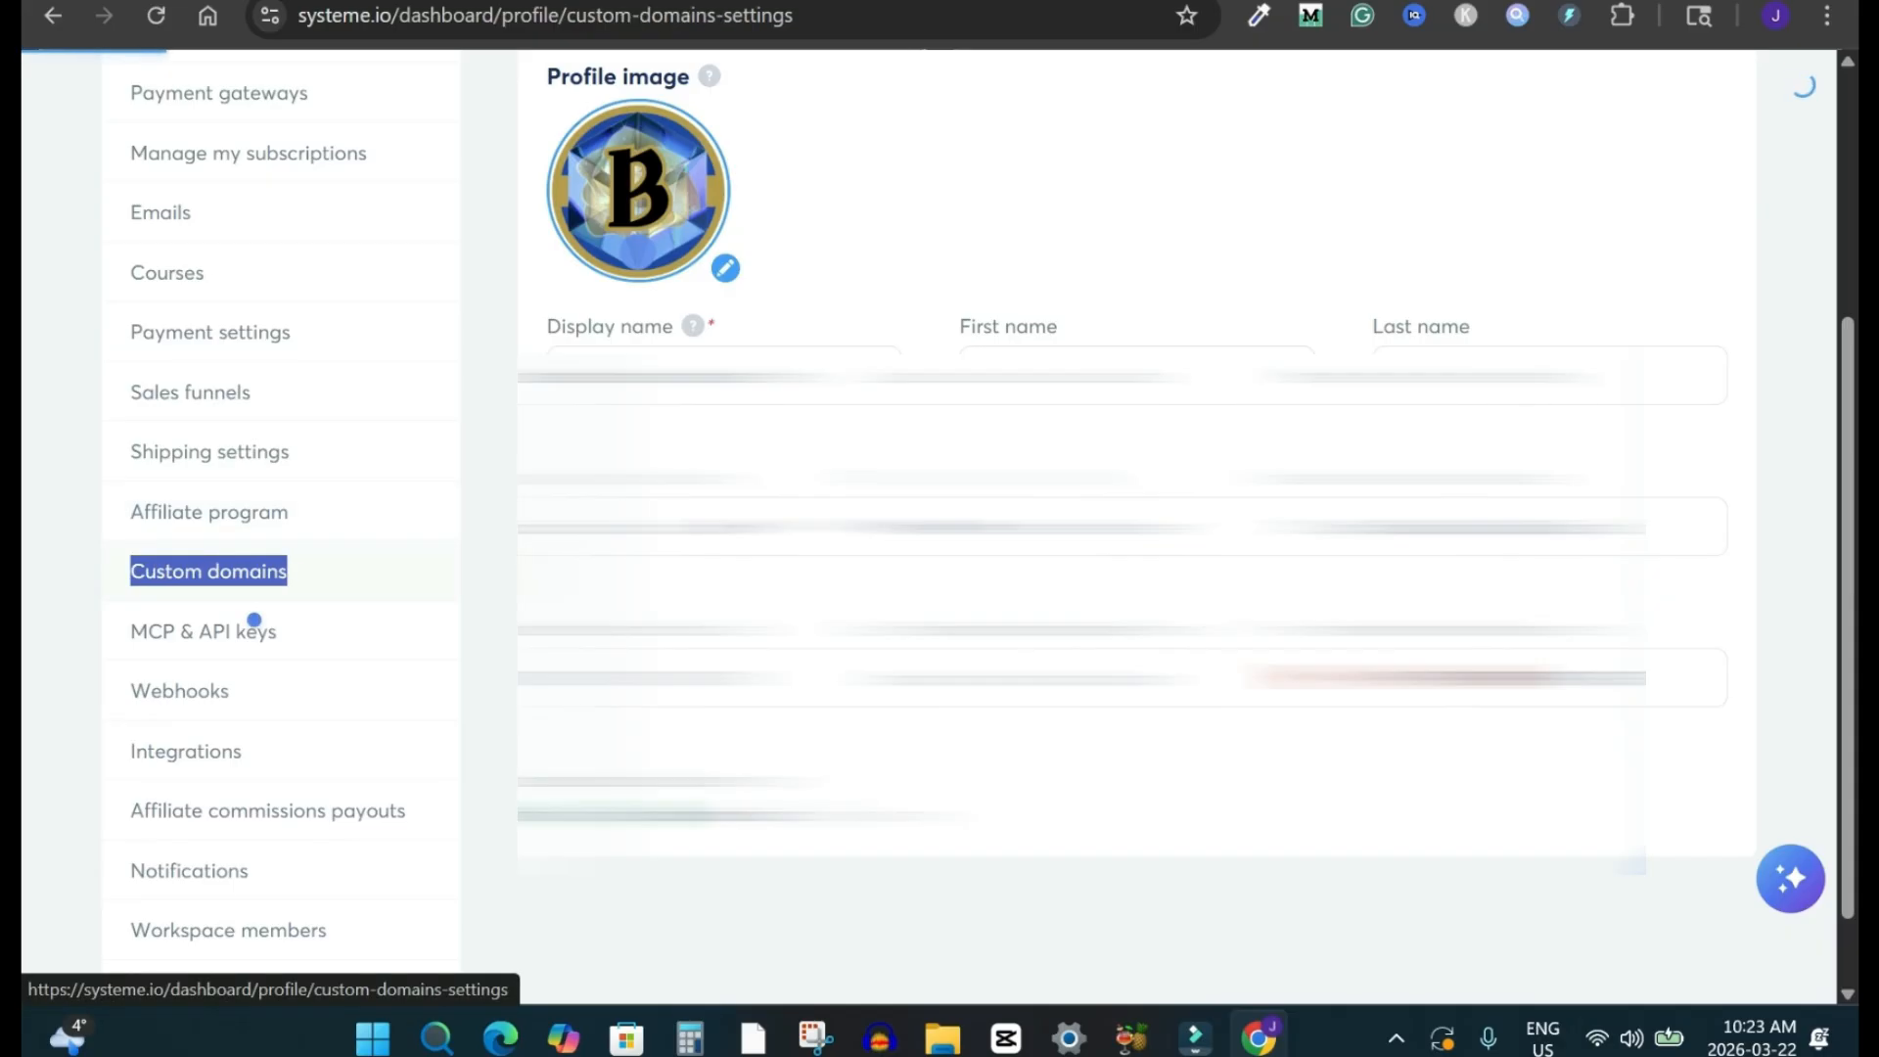
pyautogui.moveTo(582, 504); pyautogui.dragTo(775, 504)
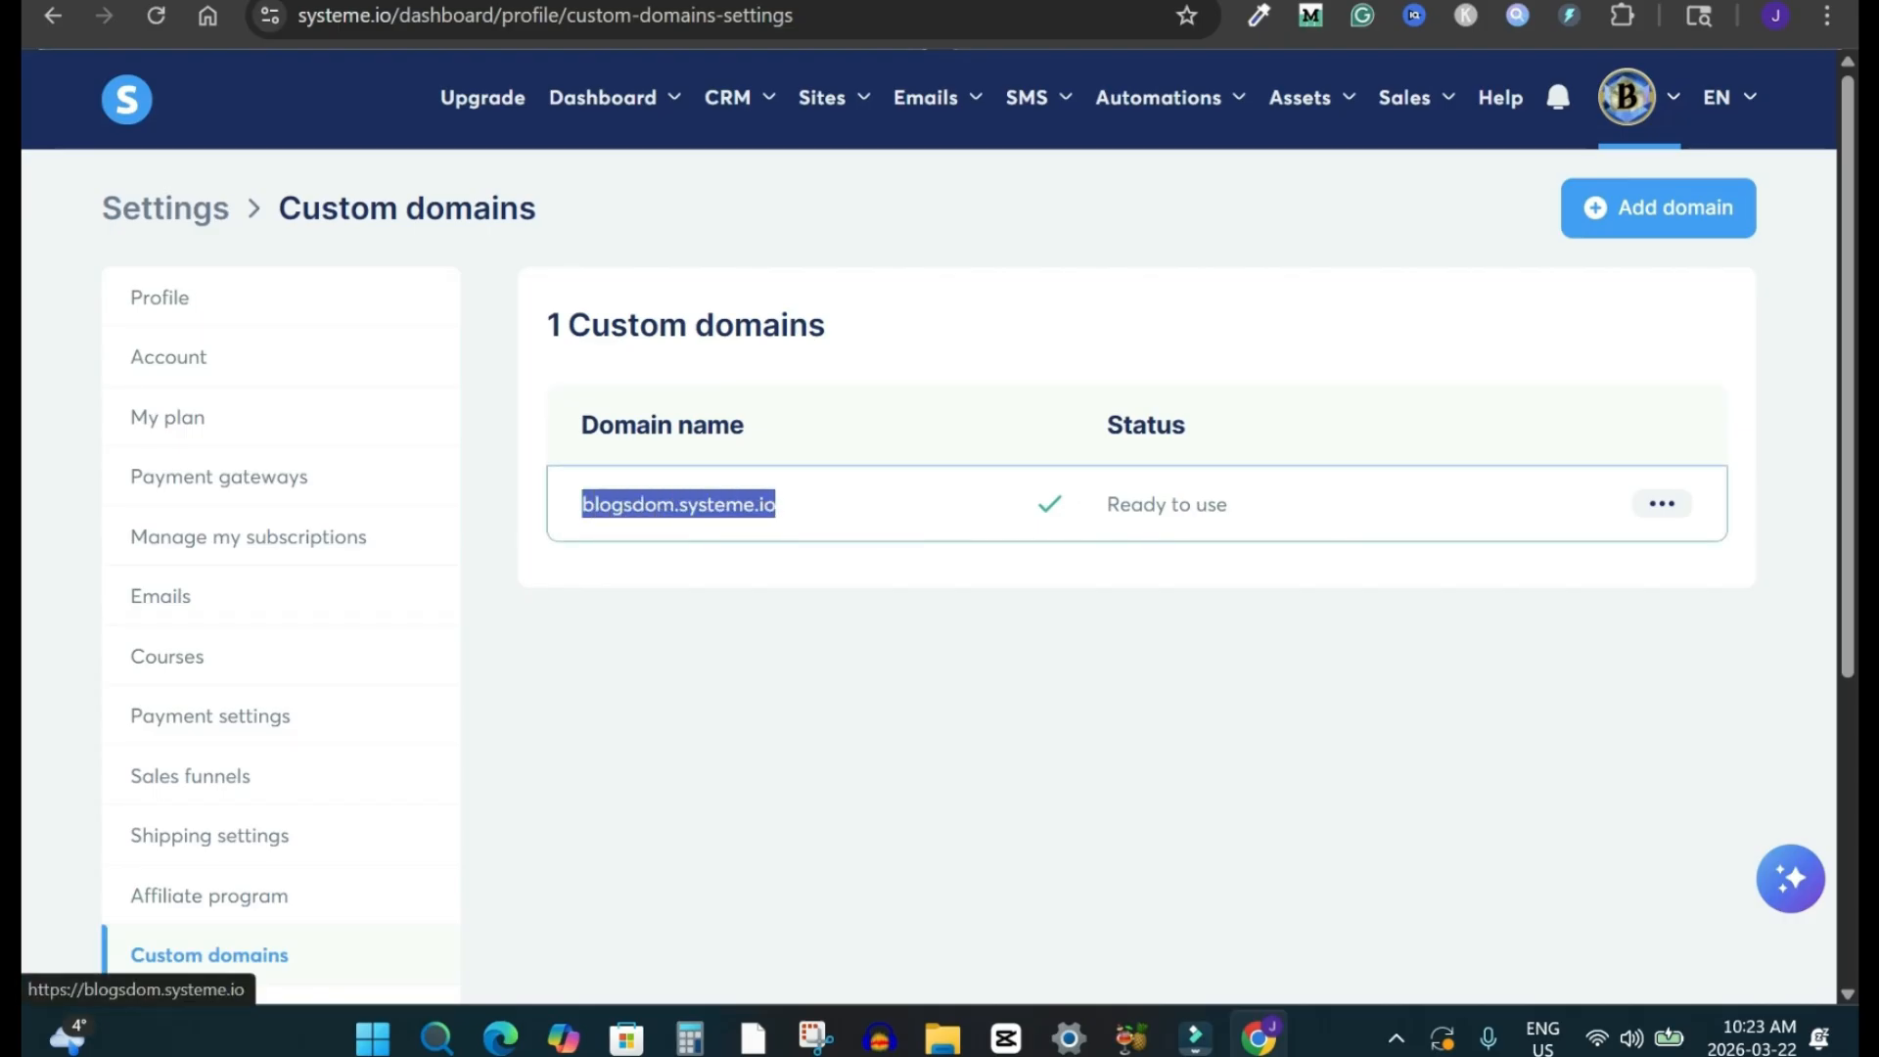
pyautogui.click(839, 560)
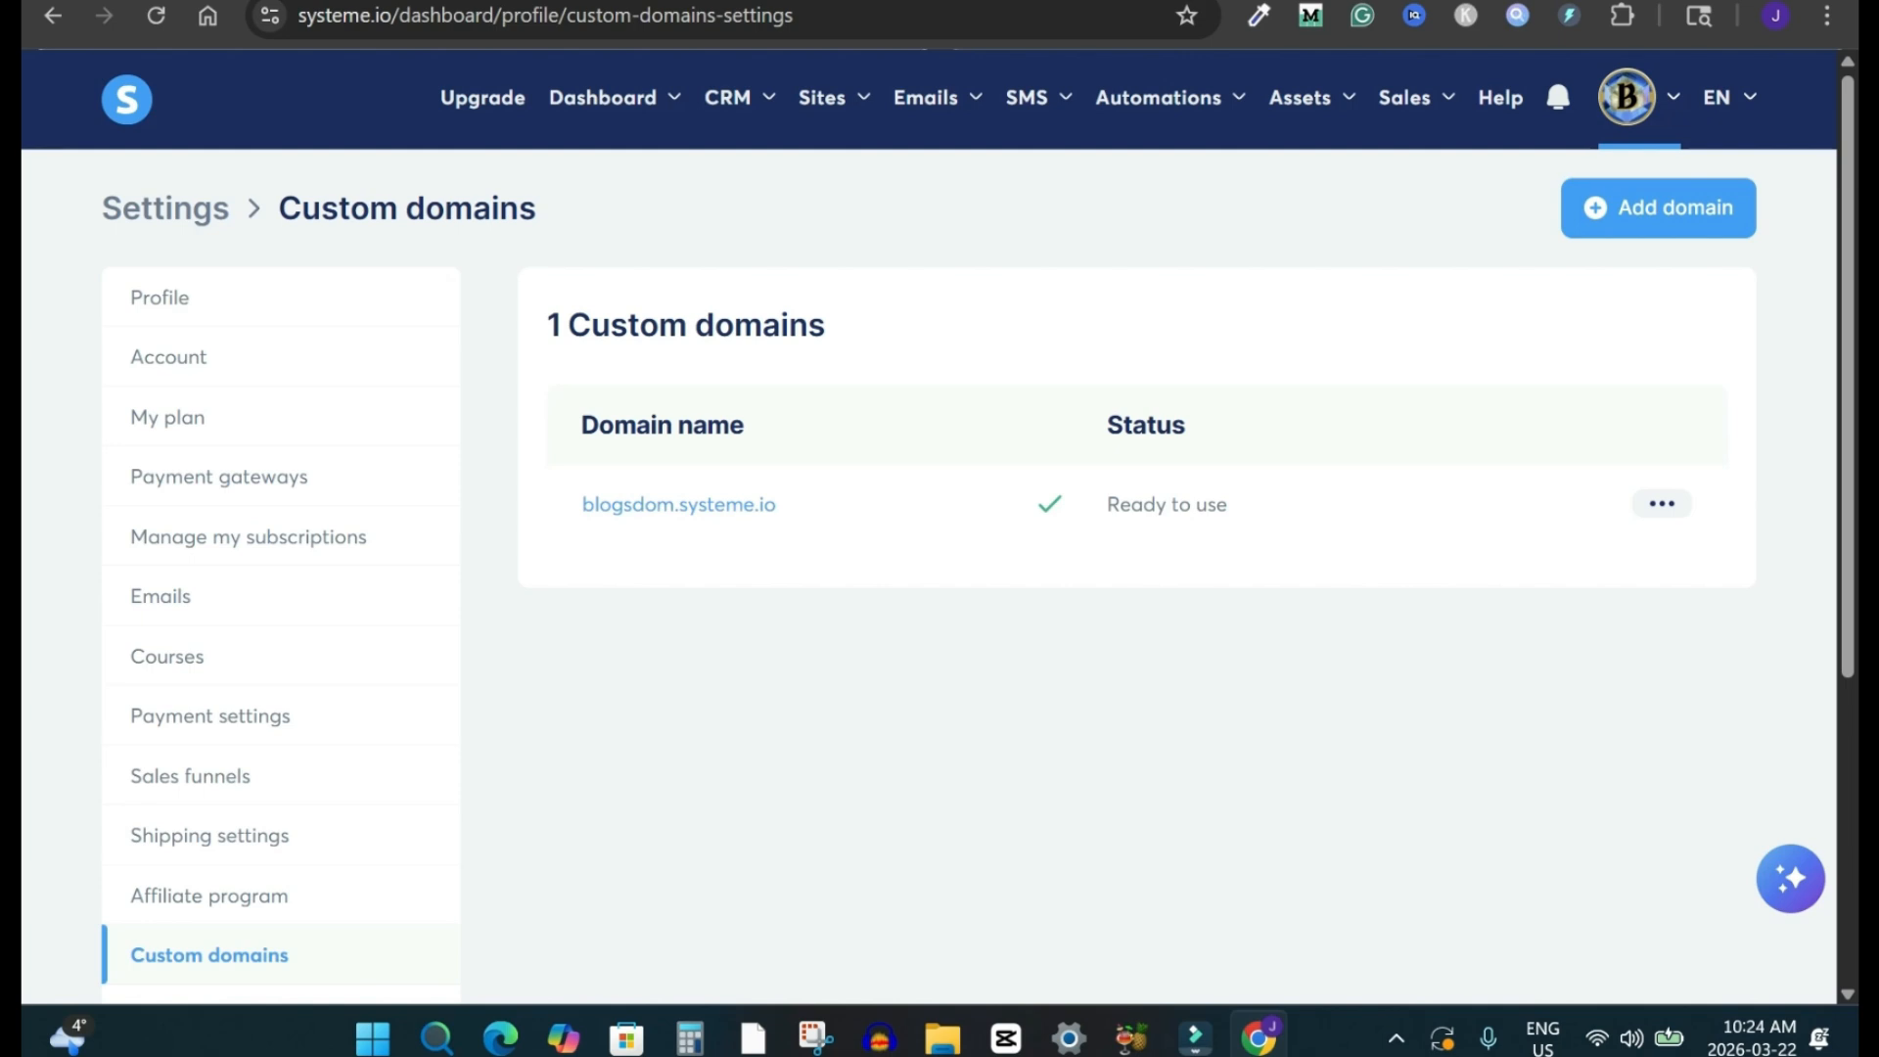
# Open blogsdom.systeme.io in a new tab and examine the live site and its web address.
pyautogui.rightClick(715, 505)
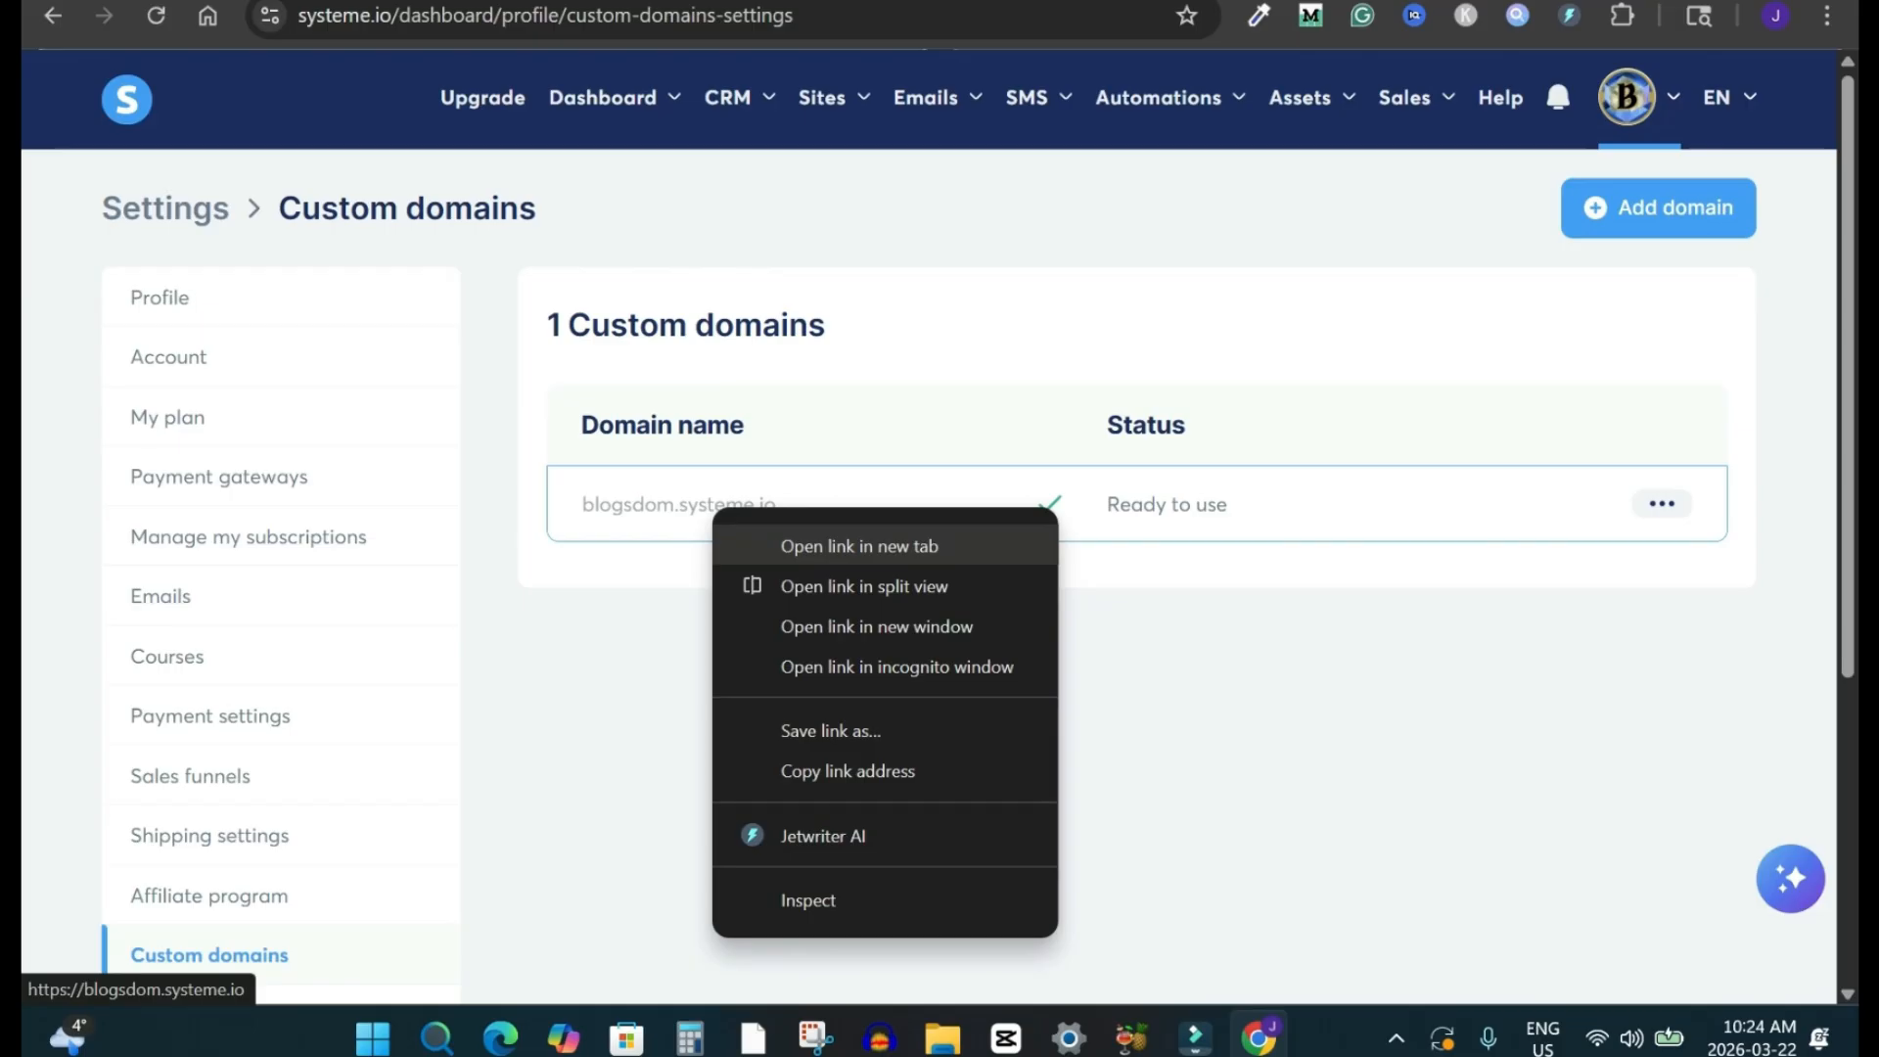
pyautogui.click(860, 546)
pyautogui.hotkey('ctrl', 'Tab')
pyautogui.scroll(-1, 930, 607)
pyautogui.scroll(1, 930, 607)
pyautogui.moveTo(595, 16); pyautogui.dragTo(317, 16)
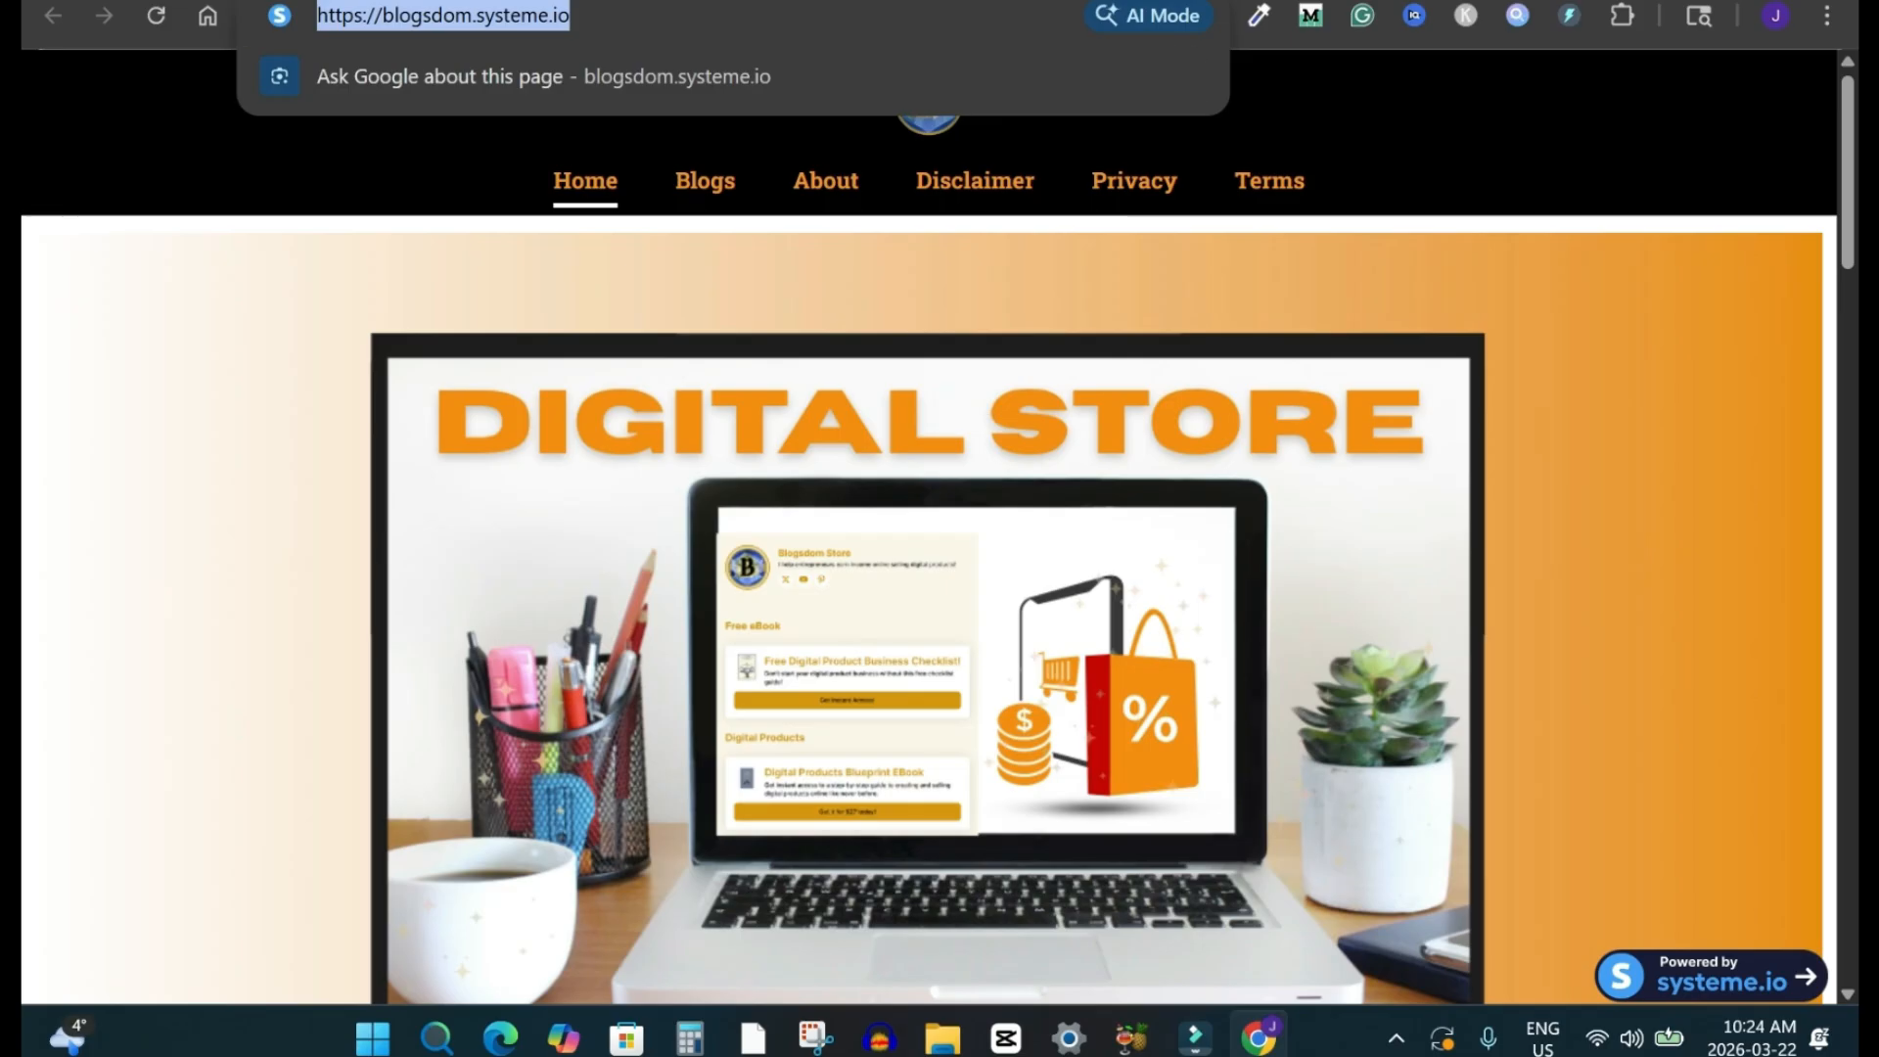
pyautogui.click(1566, 284)
pyautogui.moveTo(1848, 172)
pyautogui.mouseDown()
pyautogui.moveTo(1848, 830)
pyautogui.moveTo(1848, 172)
pyautogui.mouseUp()
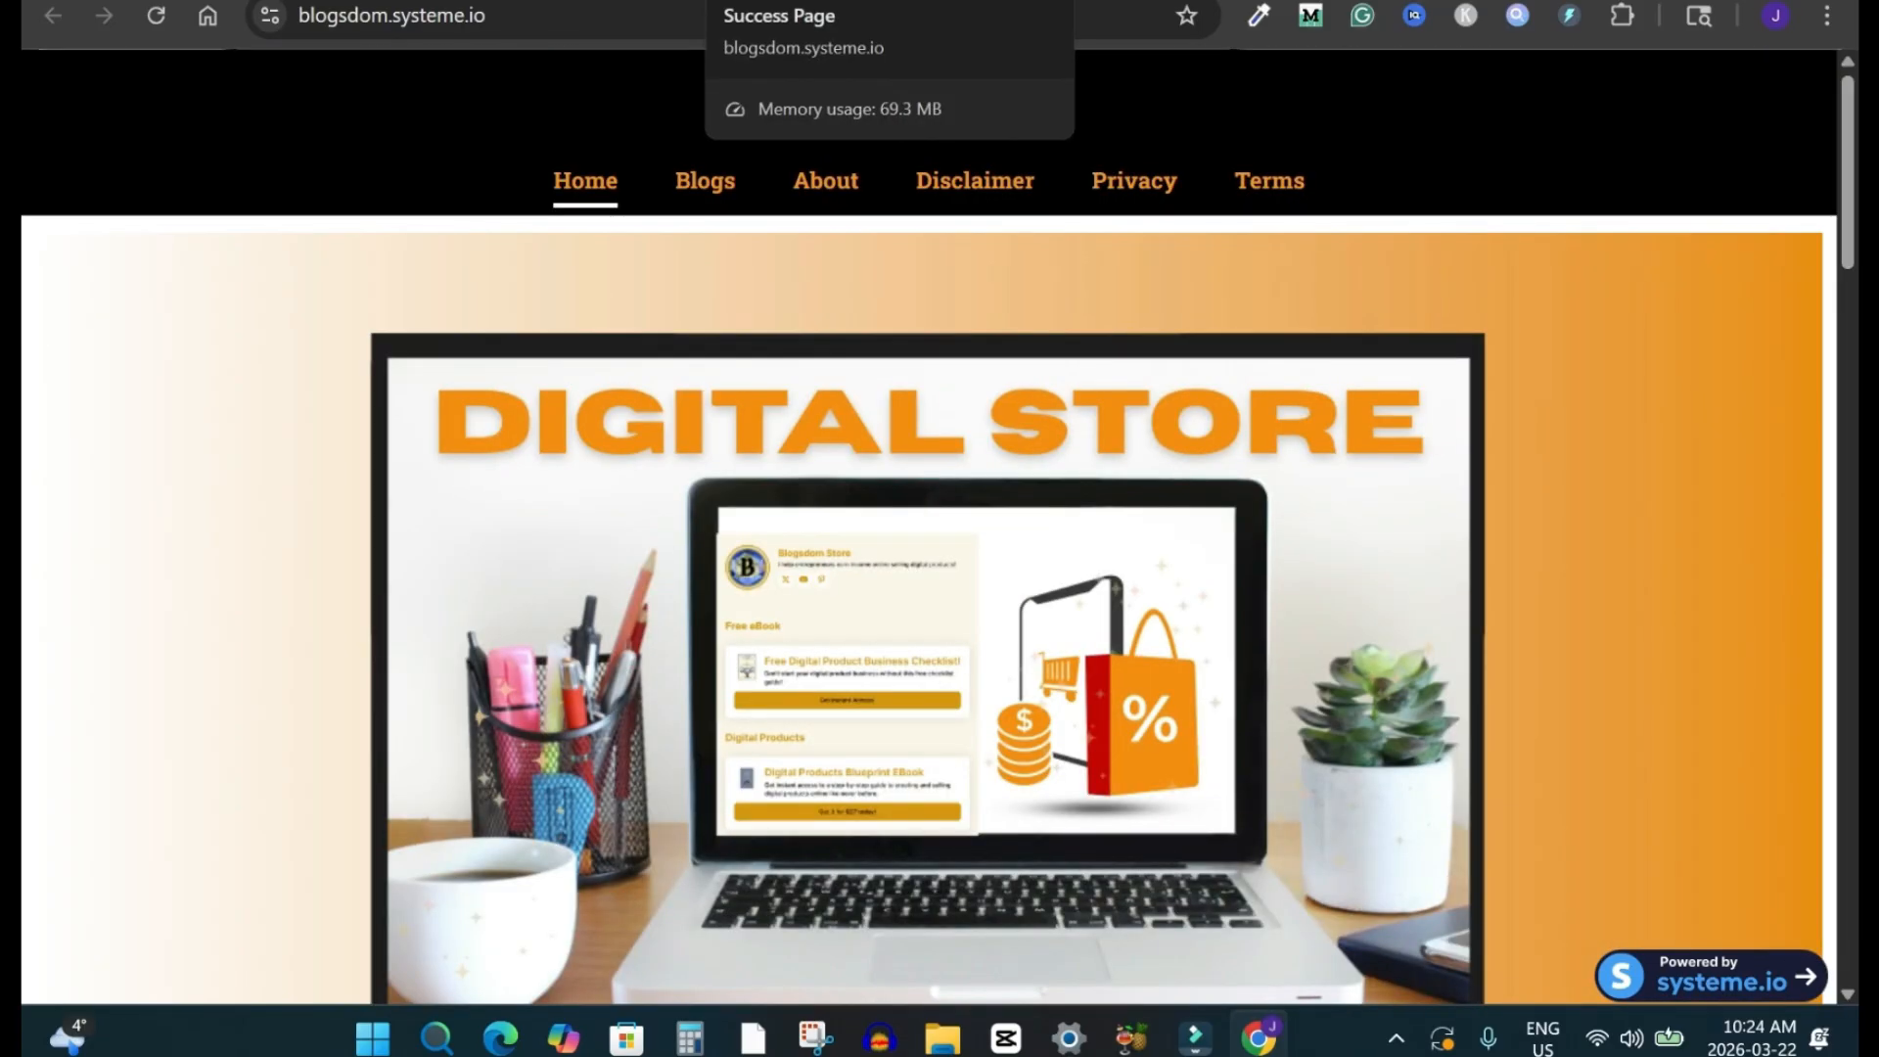
pyautogui.click(1037, 1)
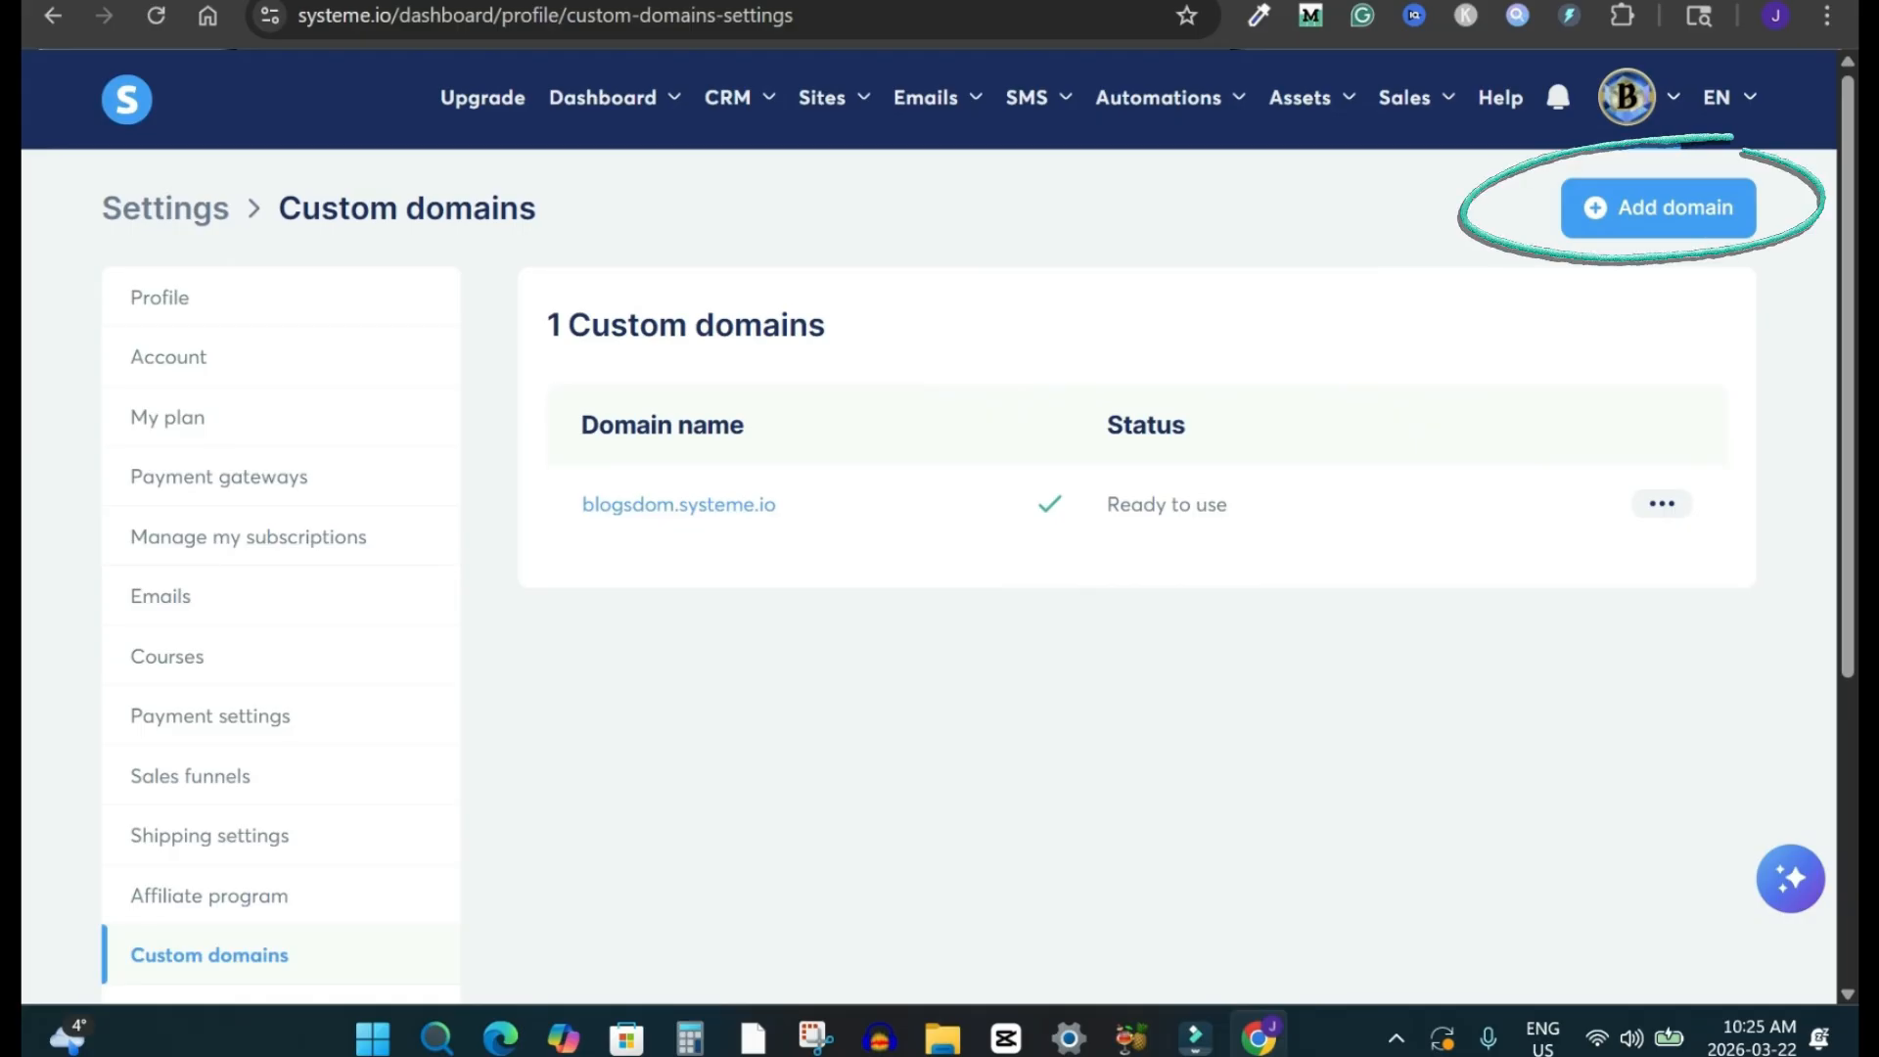
pyautogui.click(1659, 208)
pyautogui.click(646, 521)
pyautogui.write('www.namecheap.com/dashboard')
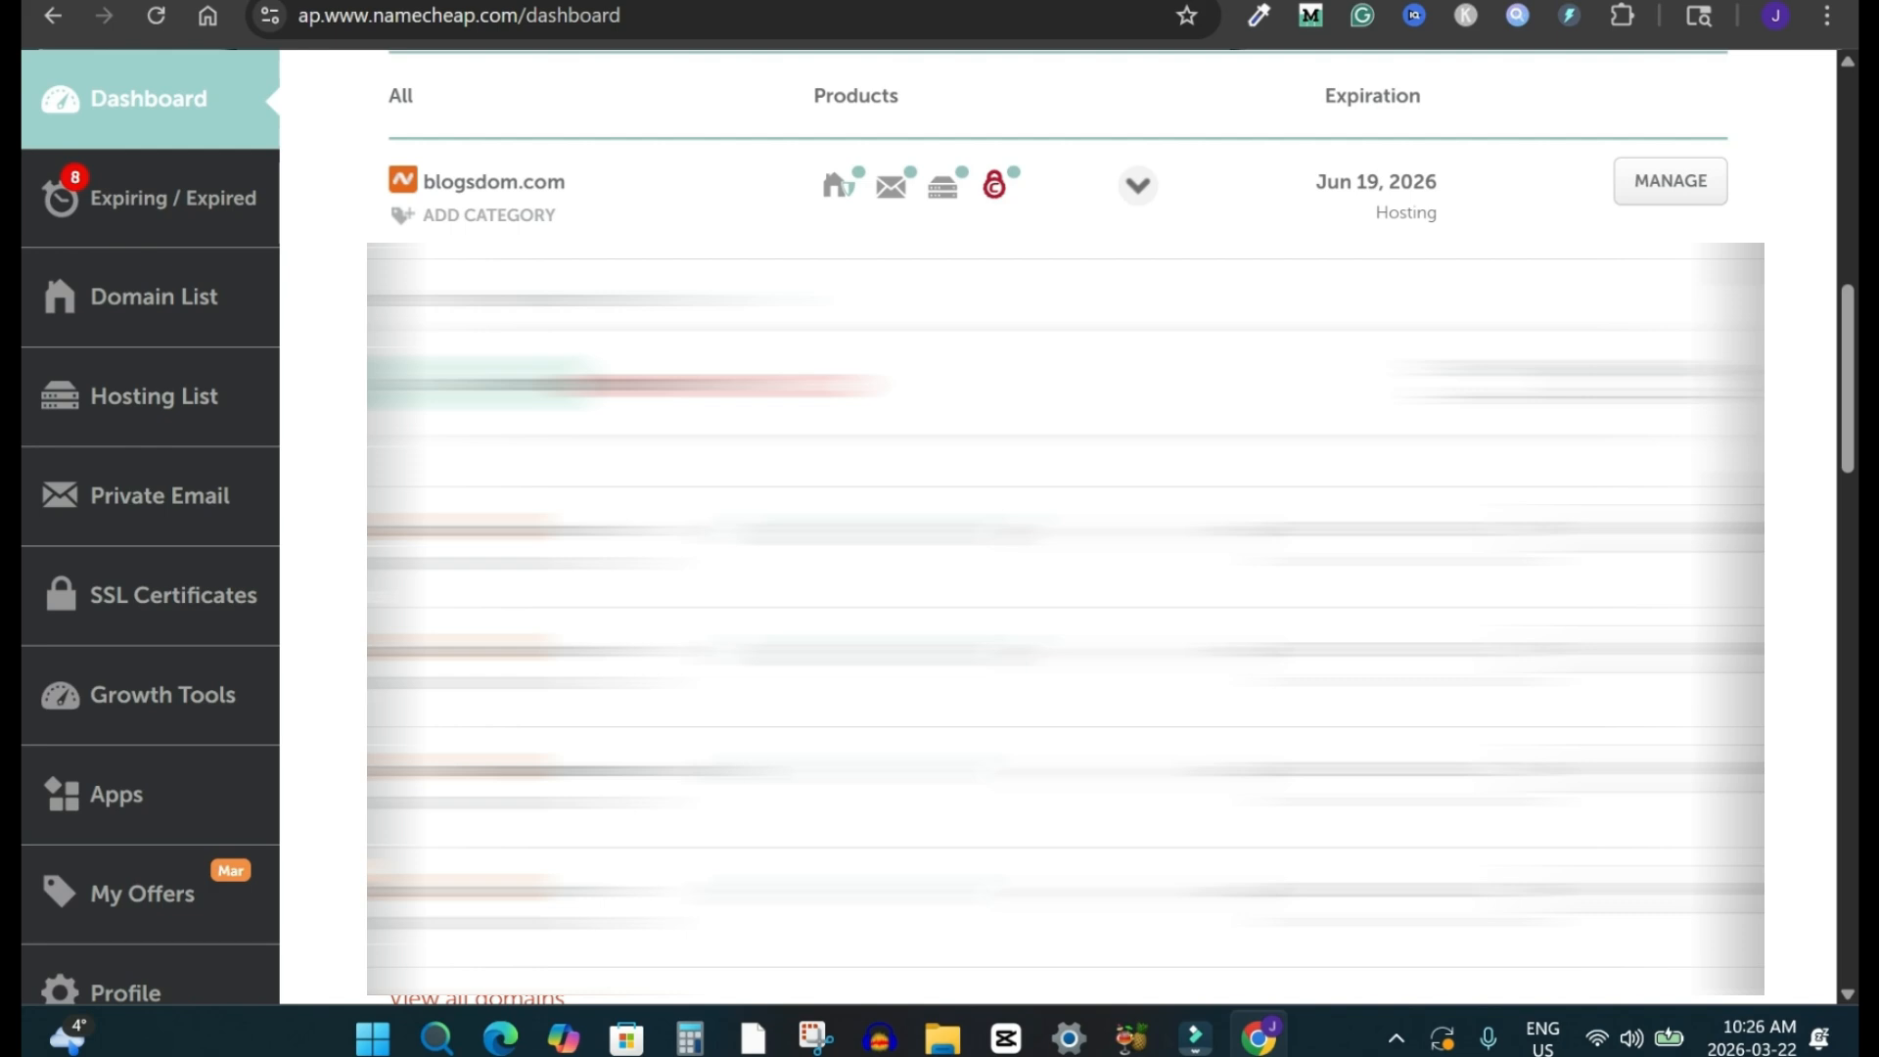
# Open the management page for blogsdom.com, check its nameserver setting, and go to its Advanced DNS settings.
pyautogui.doubleClick(529, 183)
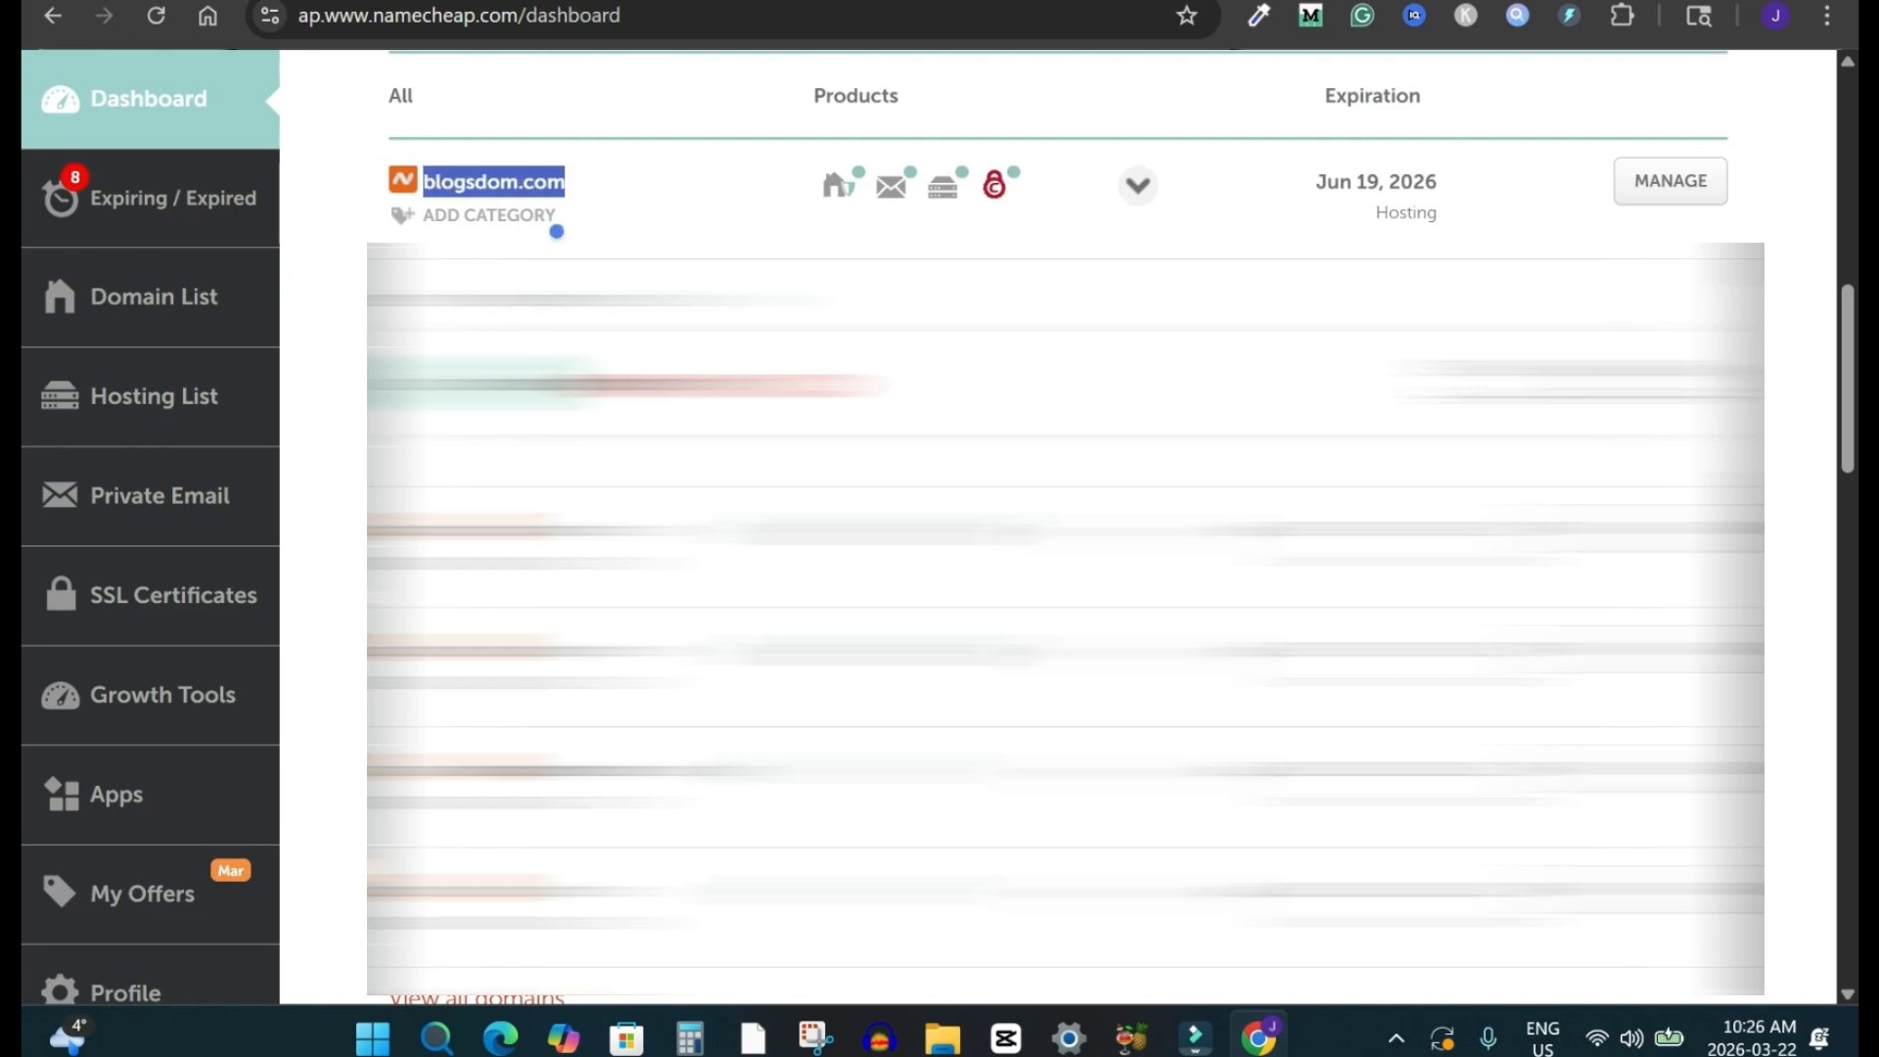
pyautogui.click(1670, 180)
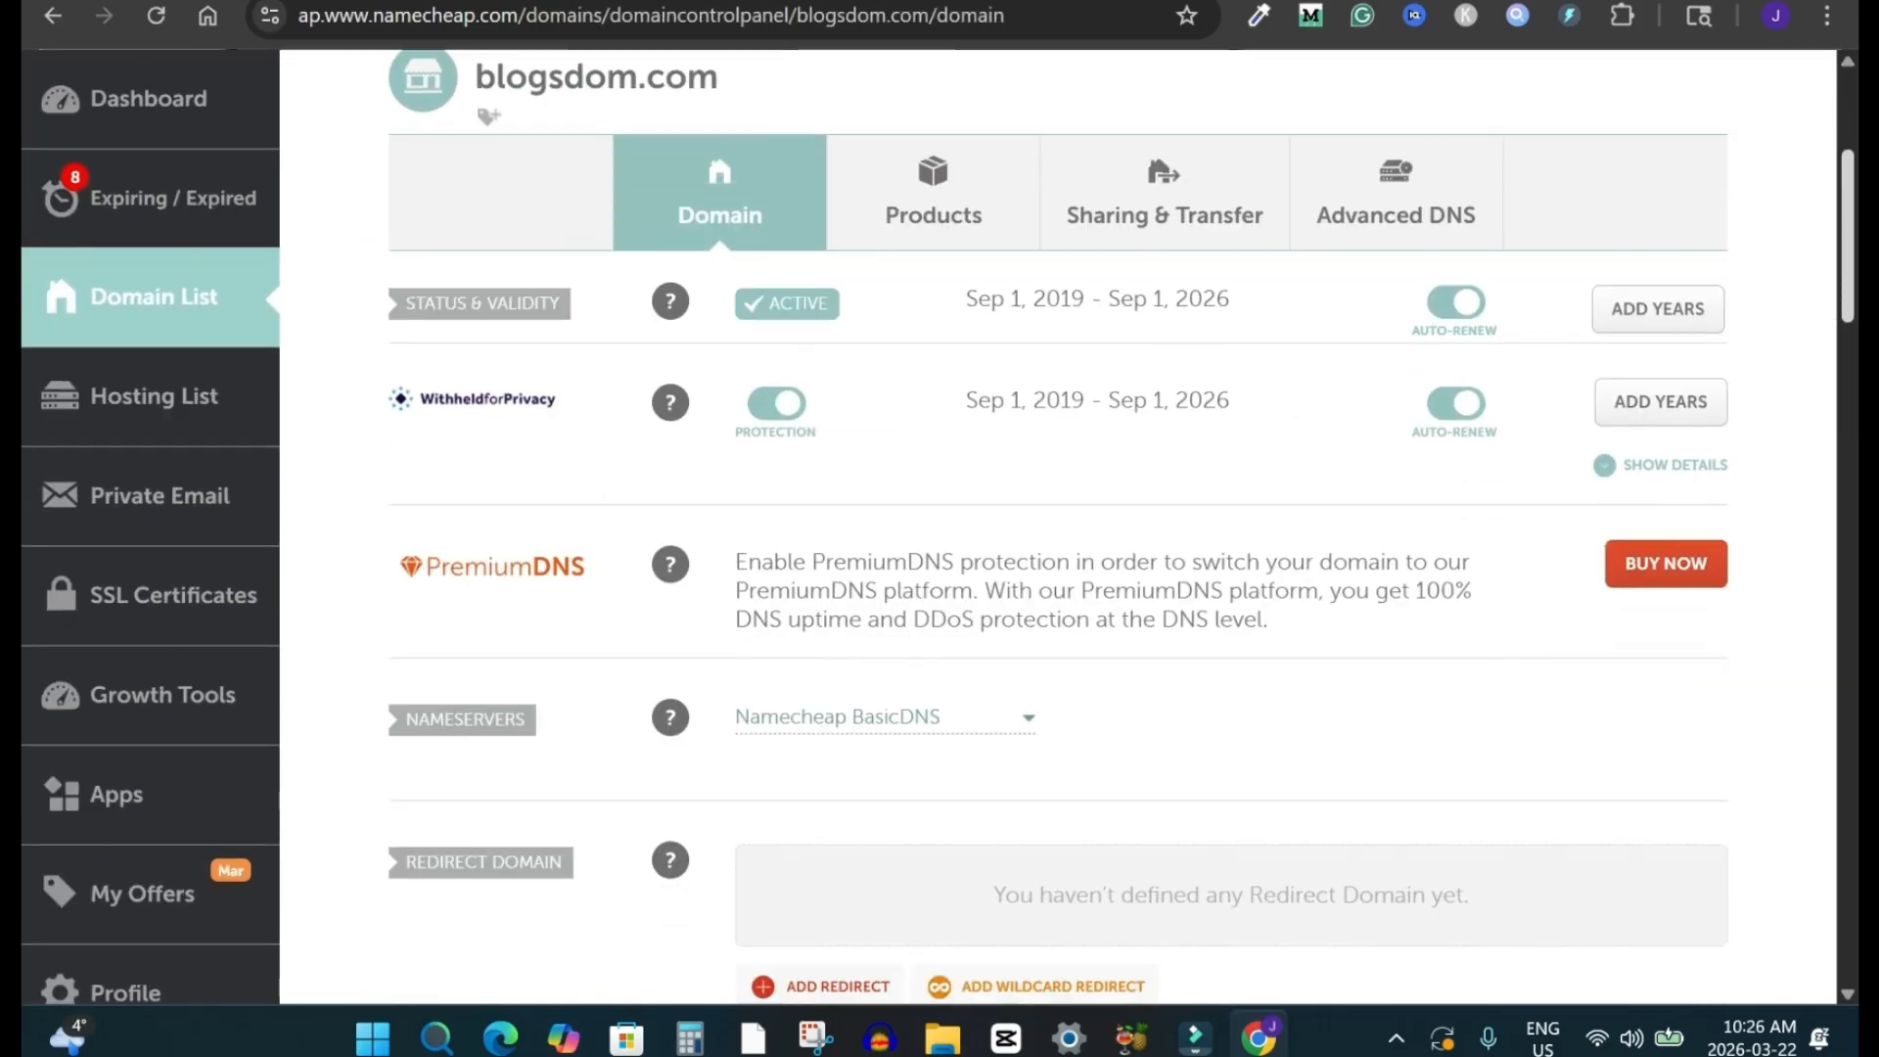
pyautogui.scroll(-2, 1077, 528)
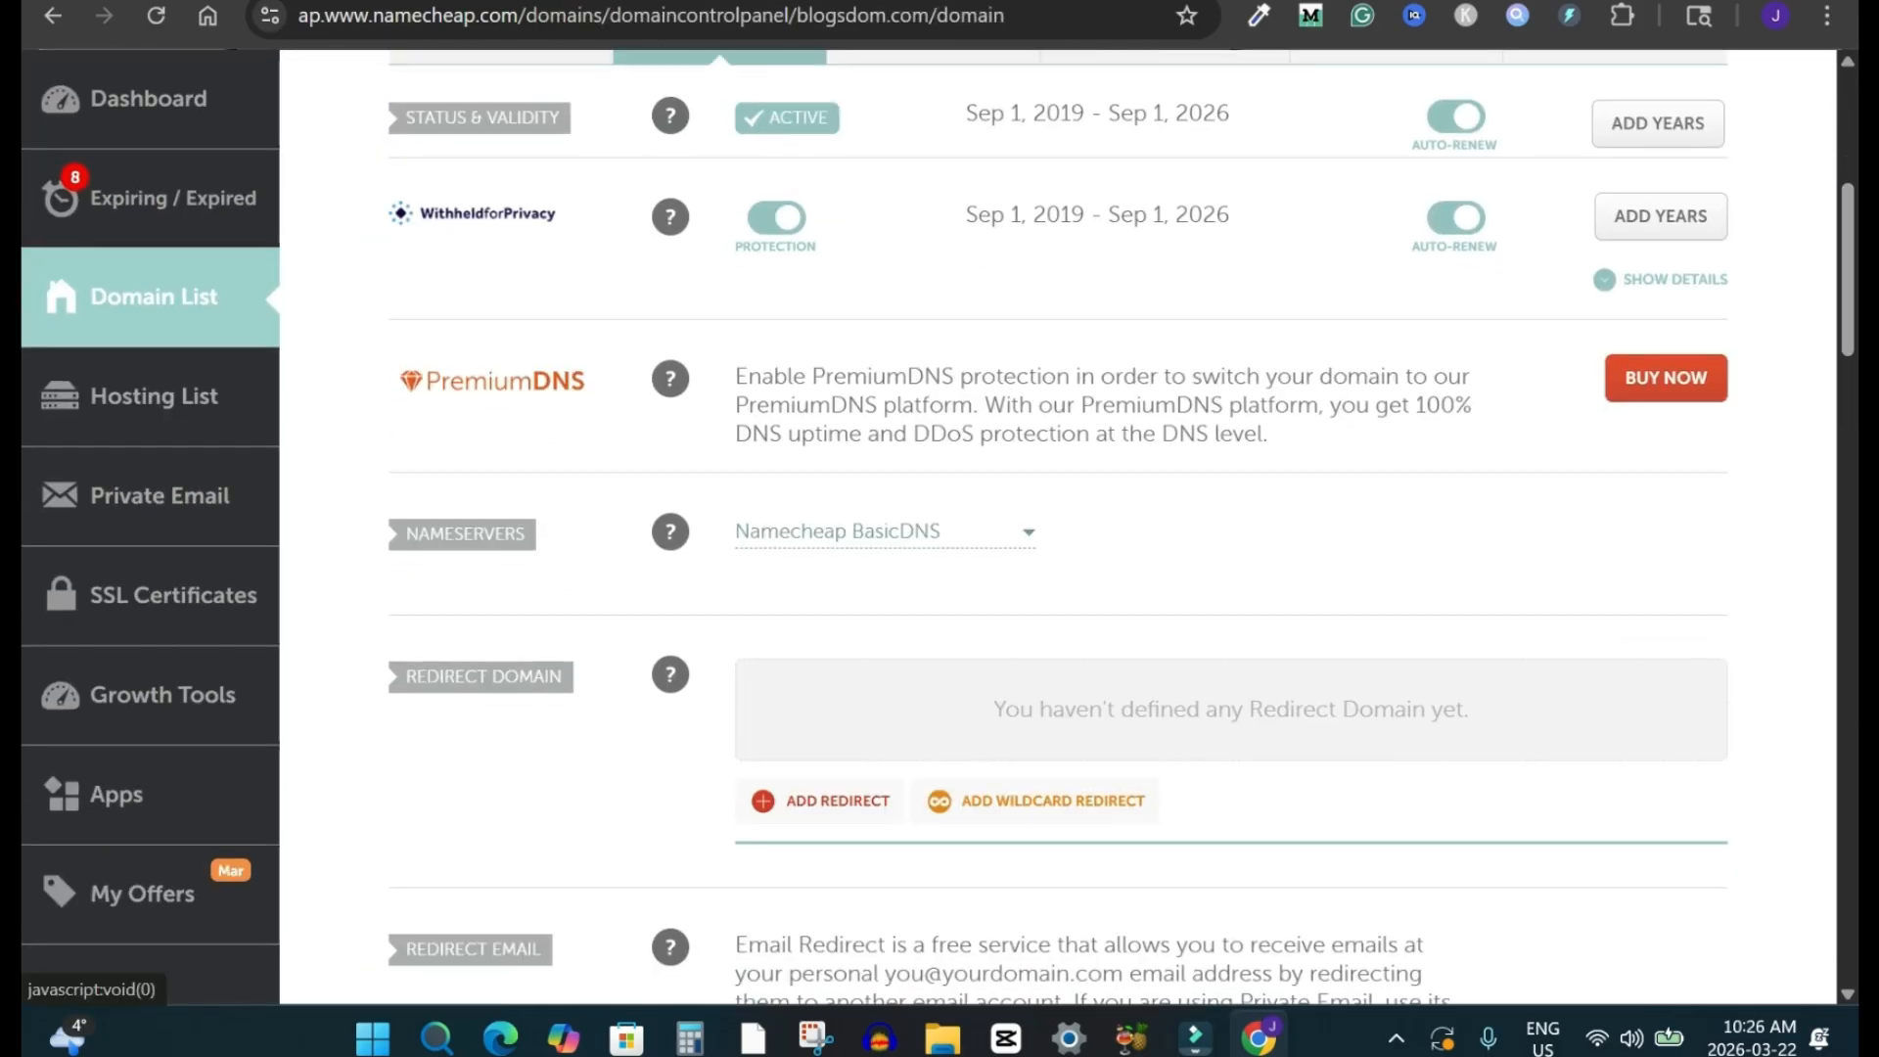
pyautogui.click(885, 531)
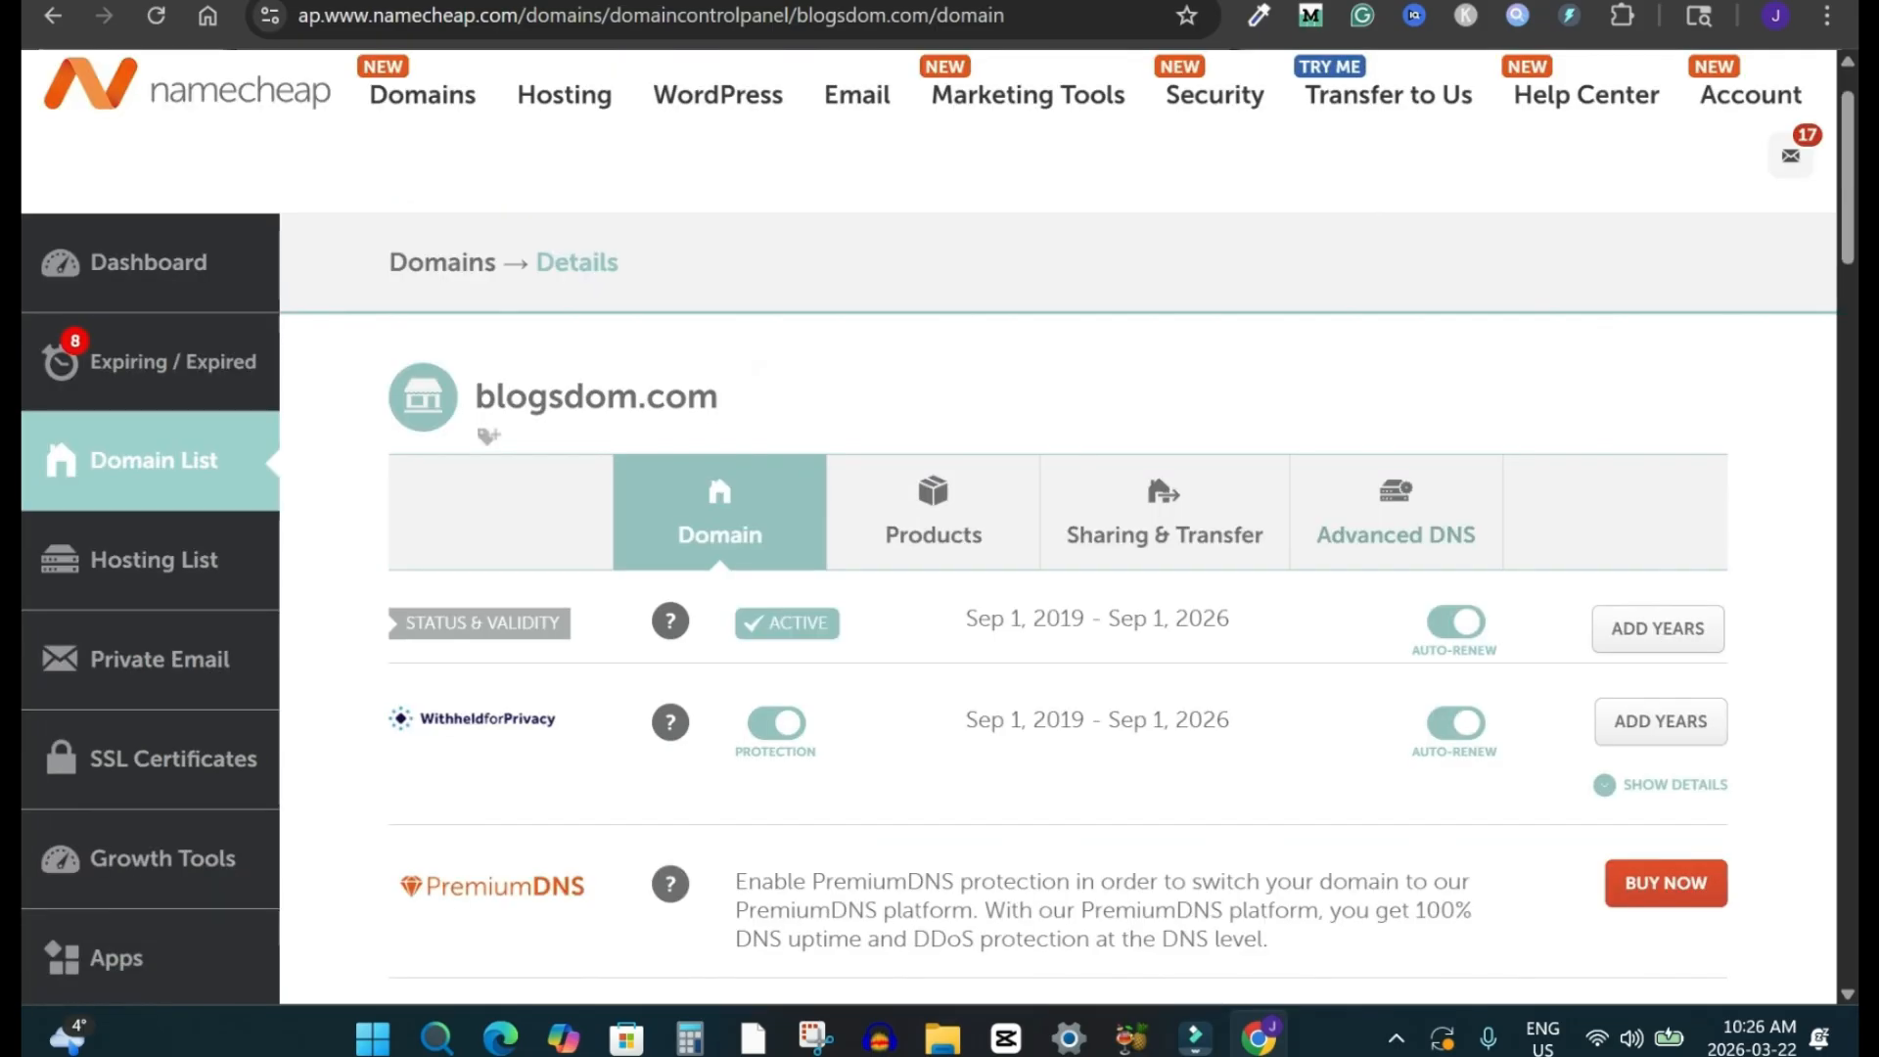
pyautogui.click(1395, 534)
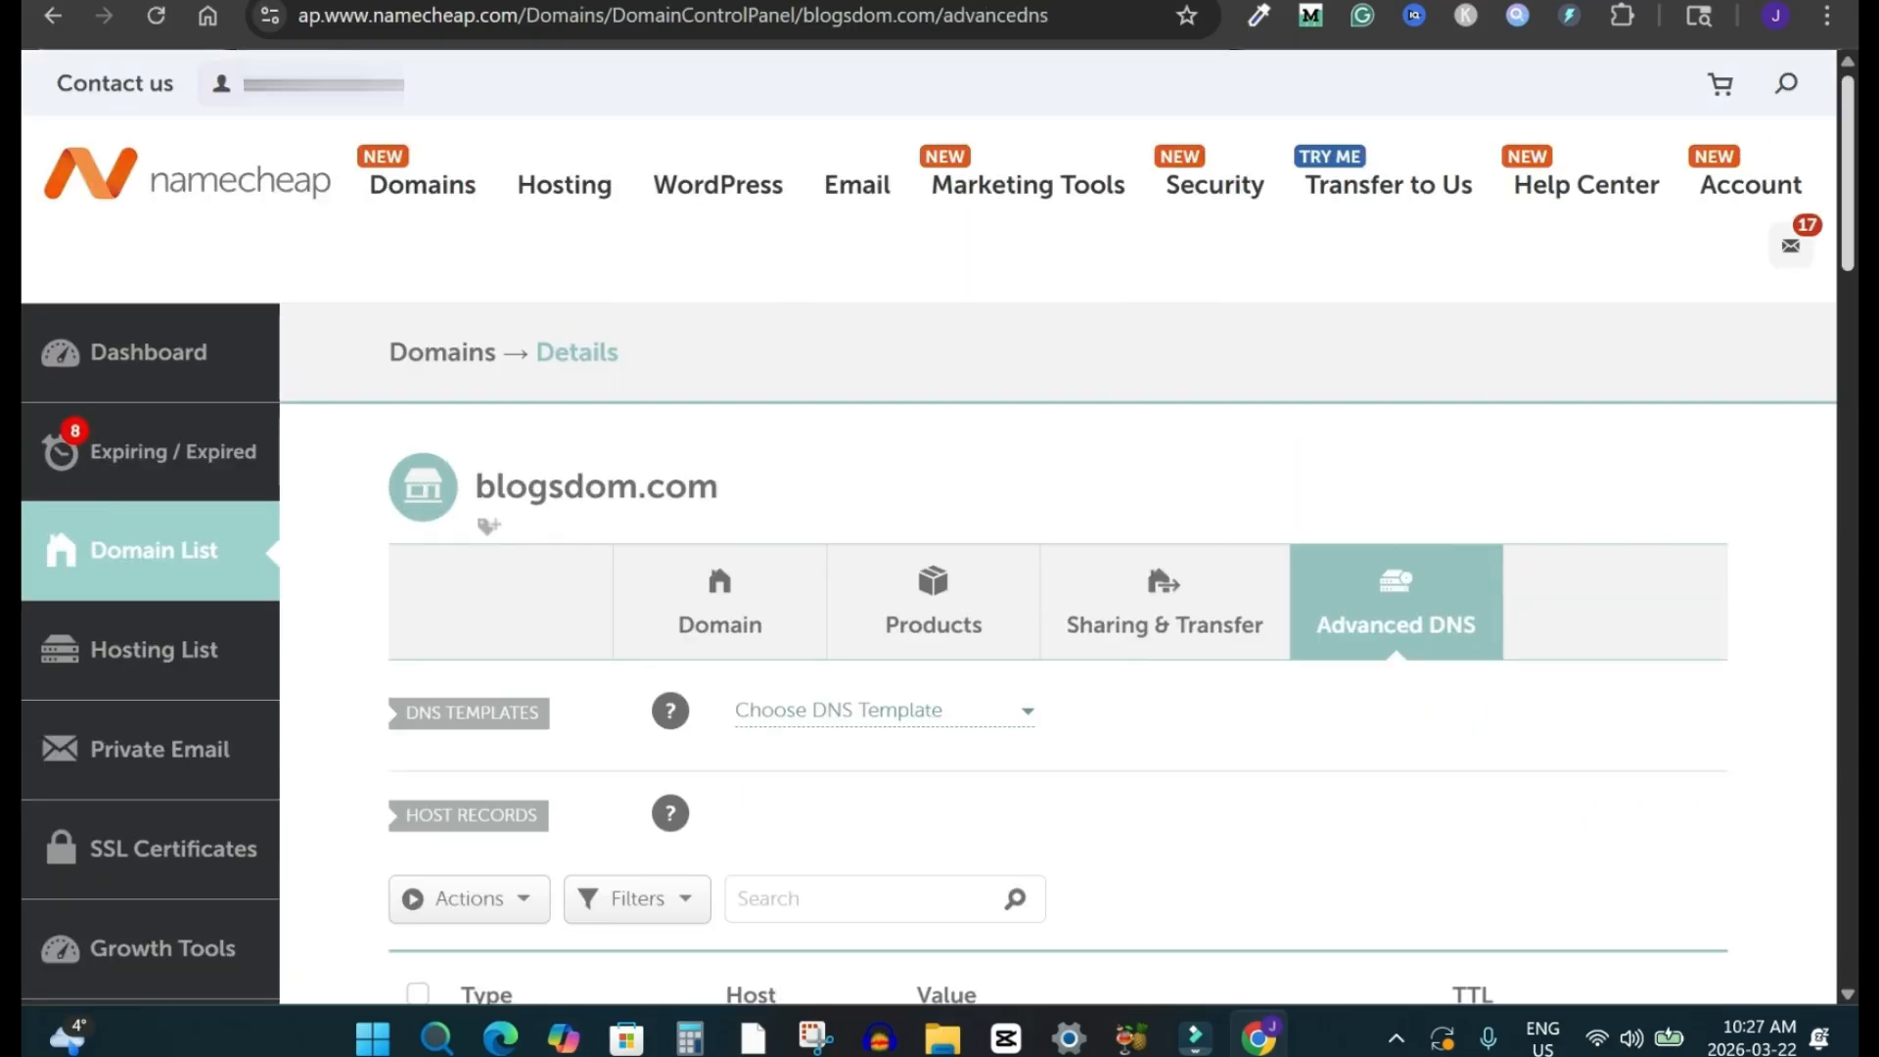
pyautogui.doubleClick(550, 492)
pyautogui.hotkey('ctrl', 'c')
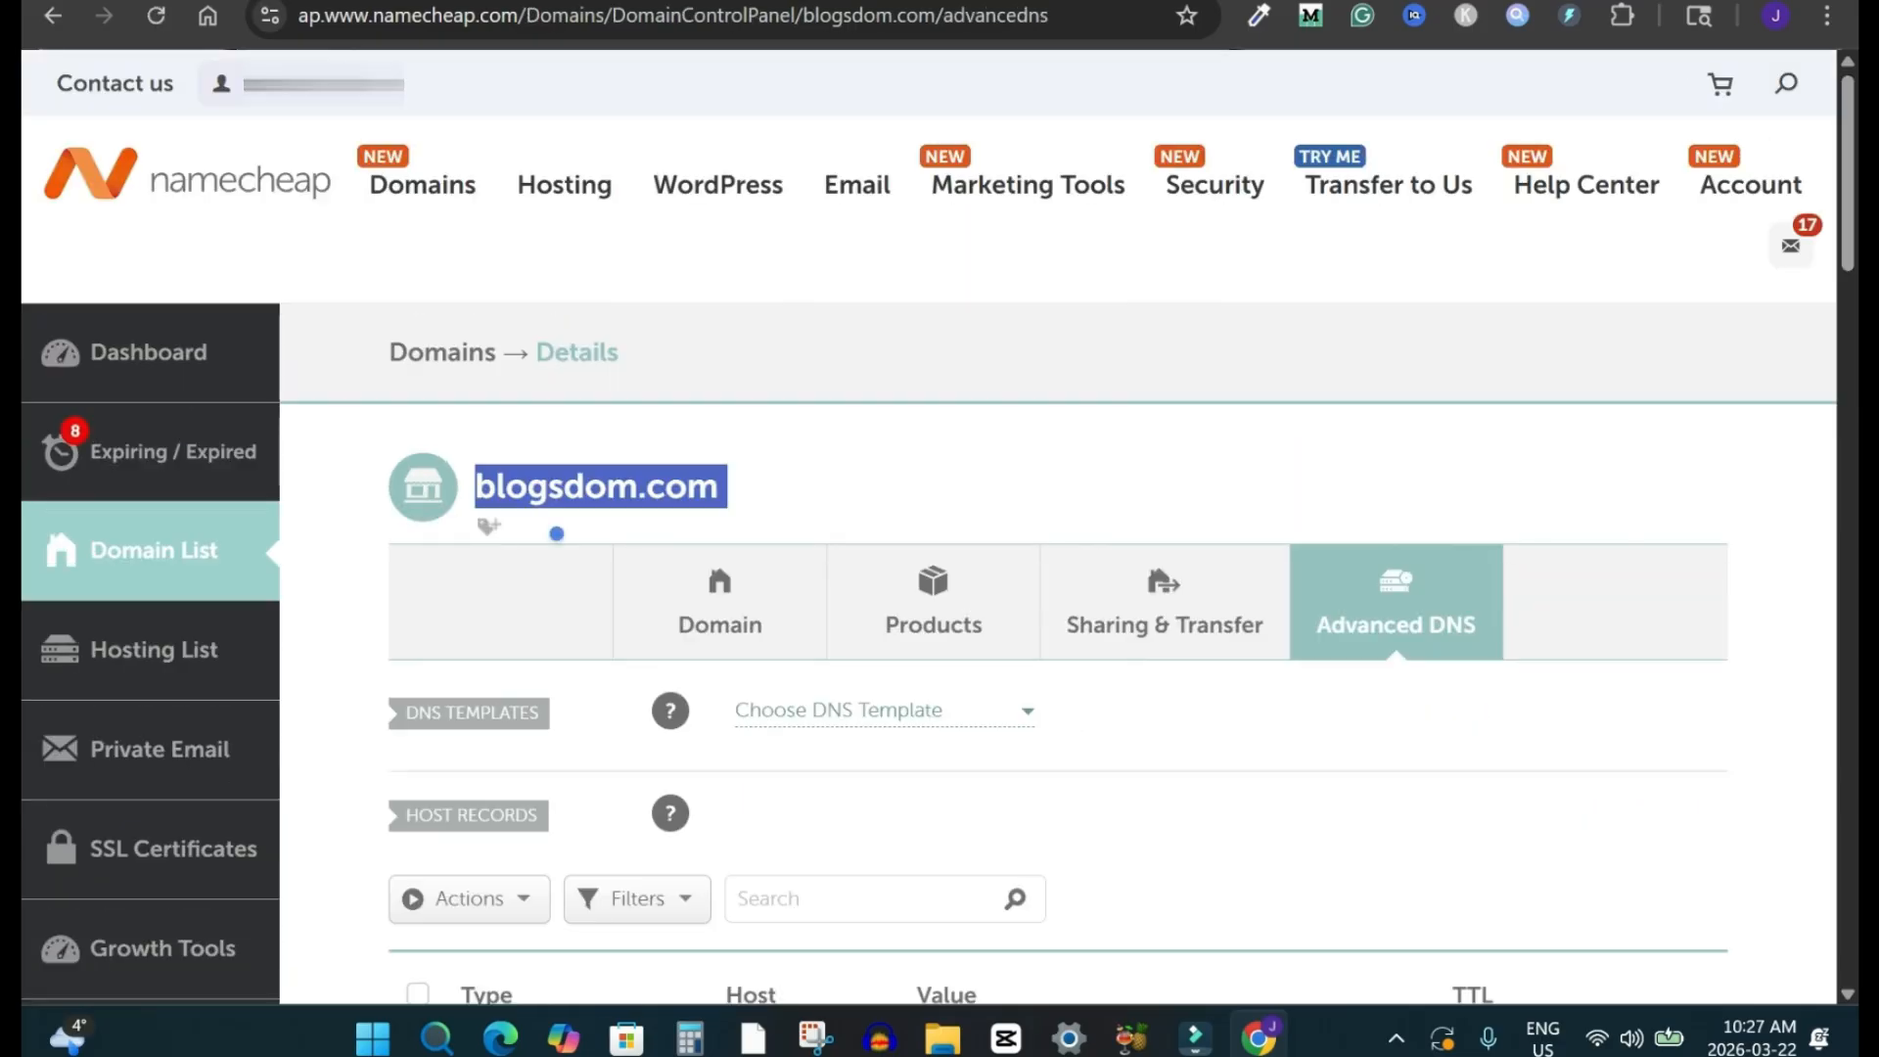
pyautogui.rightClick(553, 489)
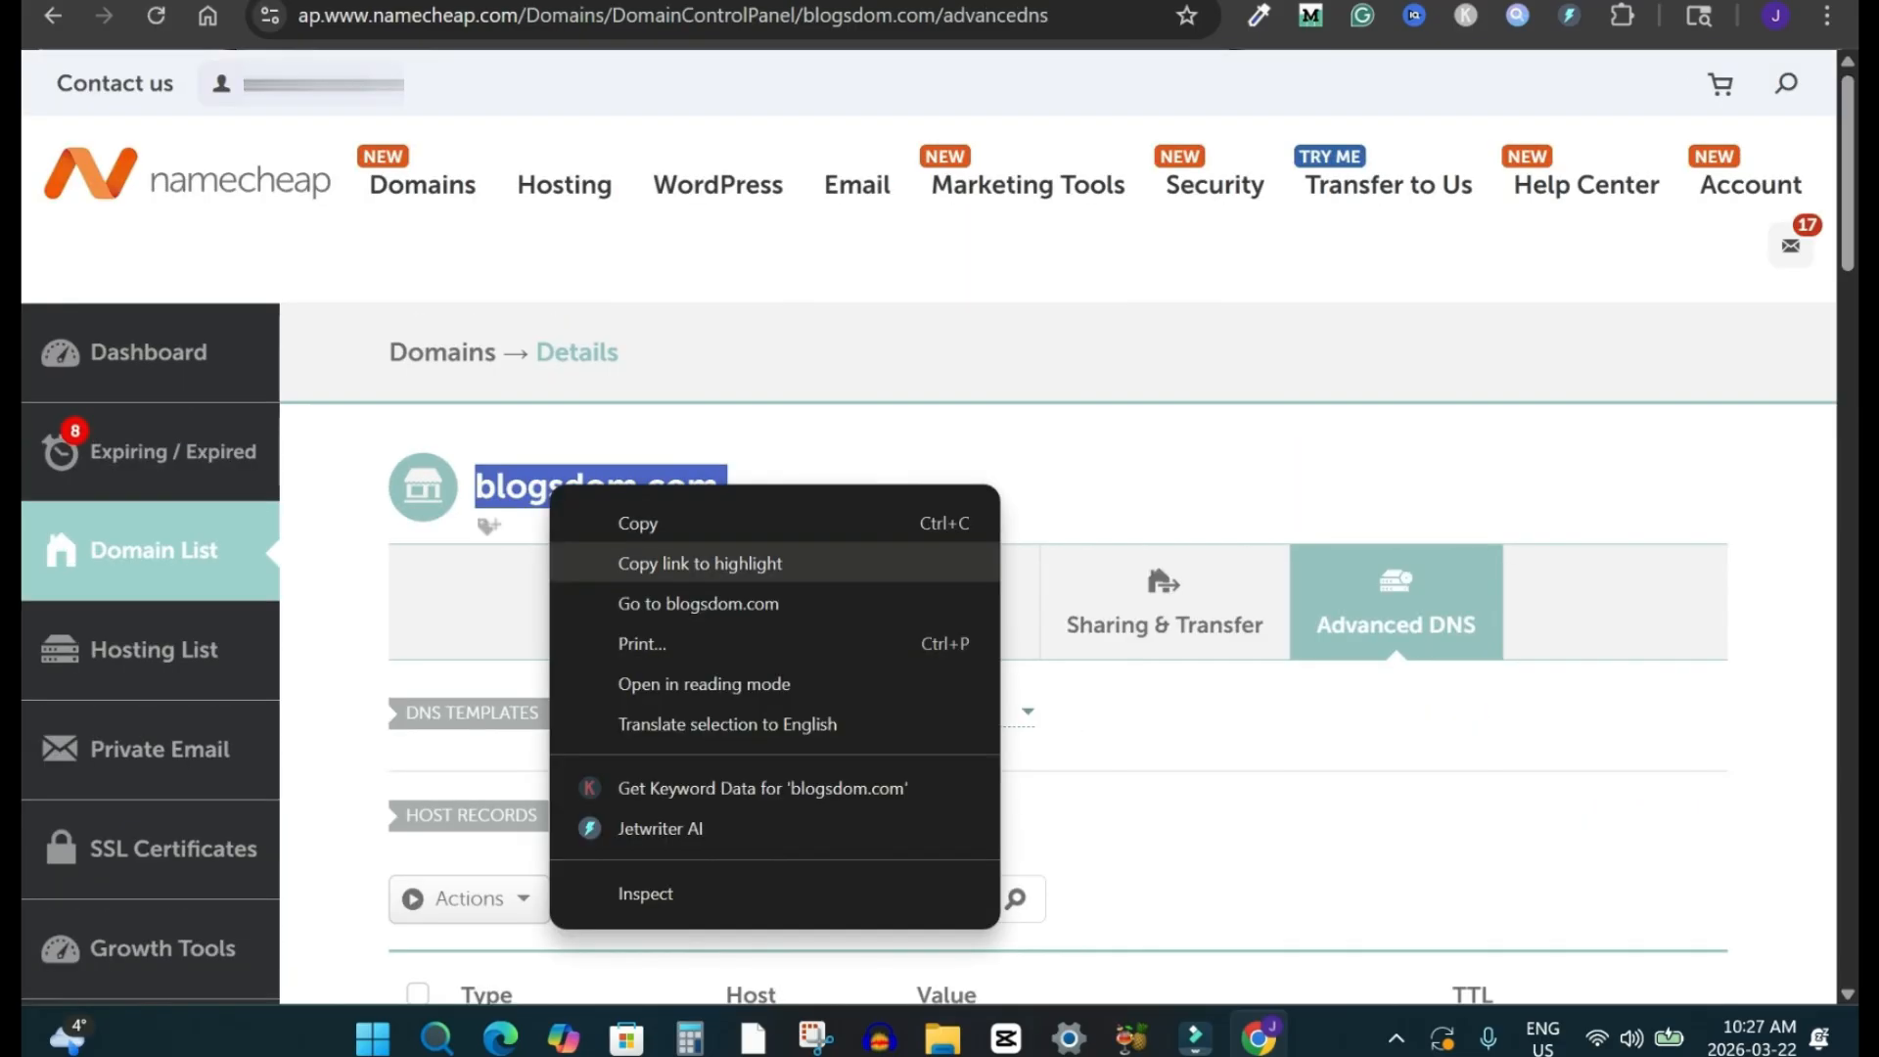
pyautogui.click(638, 523)
pyautogui.hotkey('ctrl', 'Tab')
pyautogui.rightClick(722, 523)
pyautogui.click(832, 613)
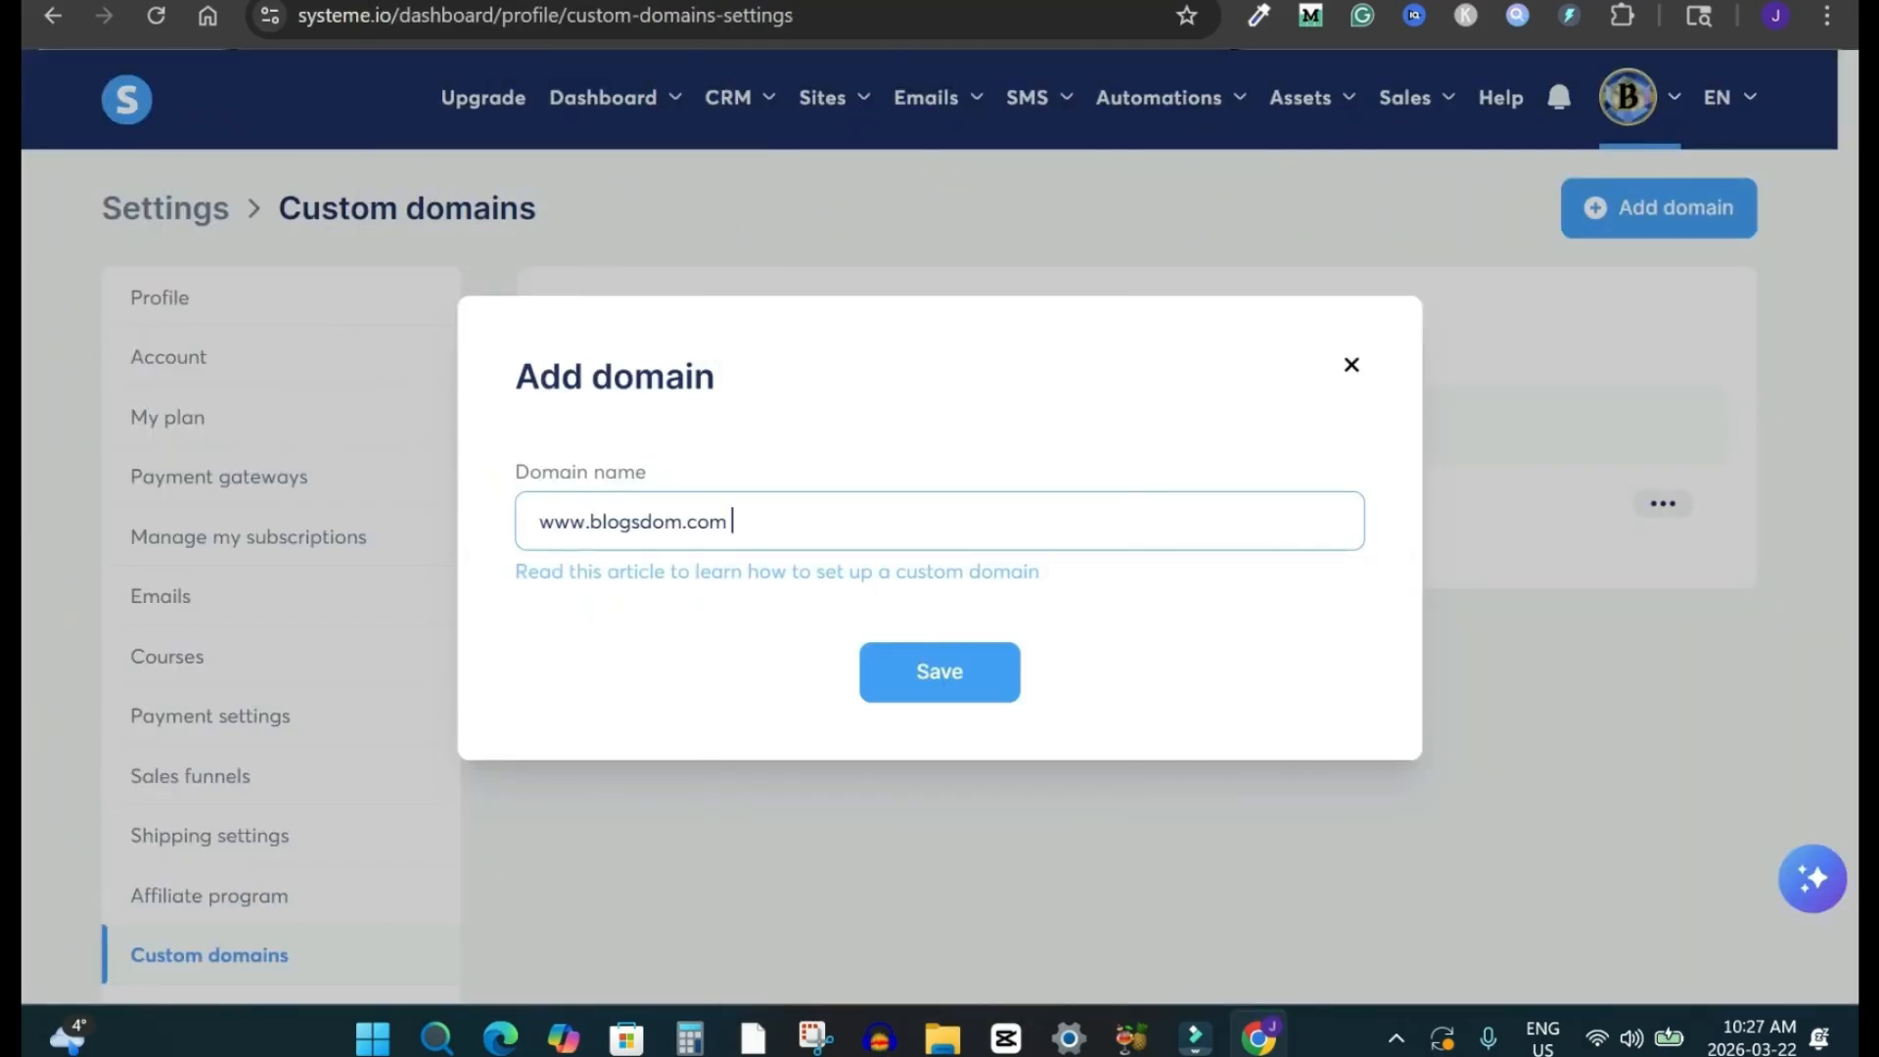
pyautogui.press('Return')
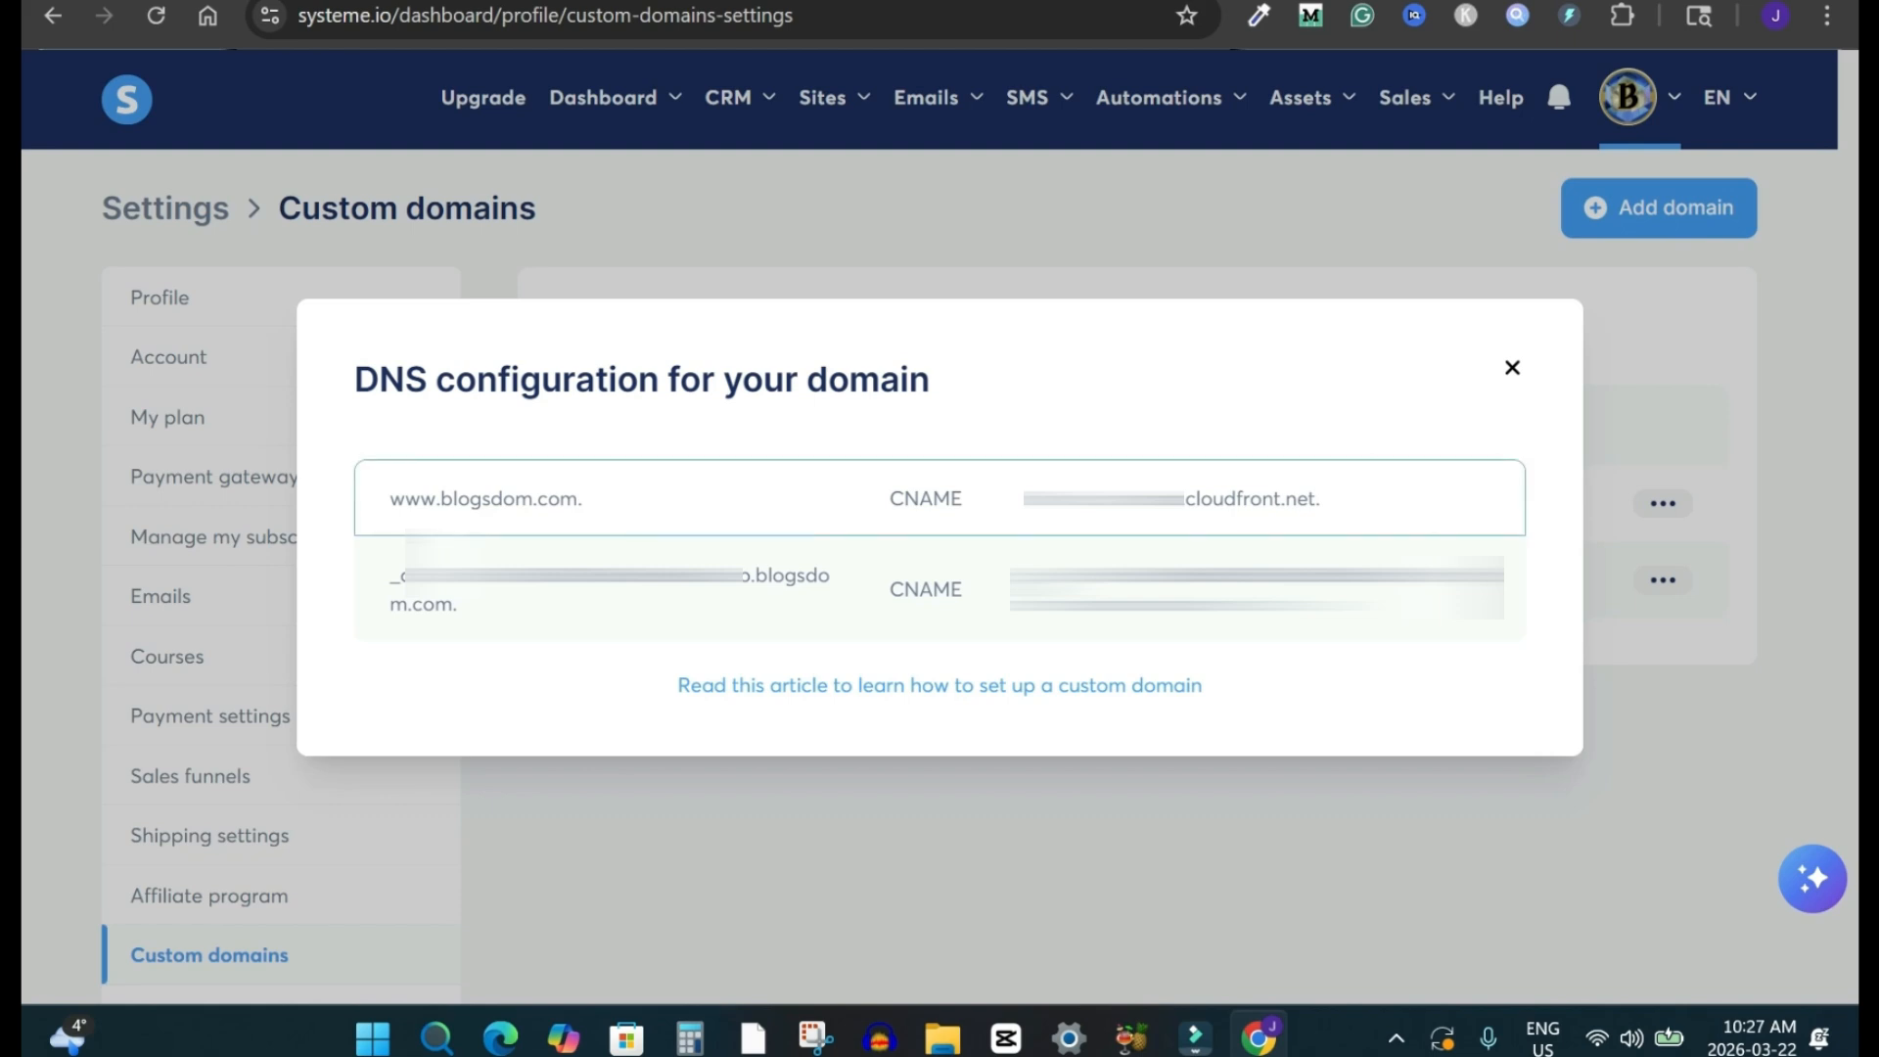
# Copy only the "www" host part of the first CNAME record in the DNS configuration.
pyautogui.doubleClick(413, 500)
pyautogui.rightClick(413, 499)
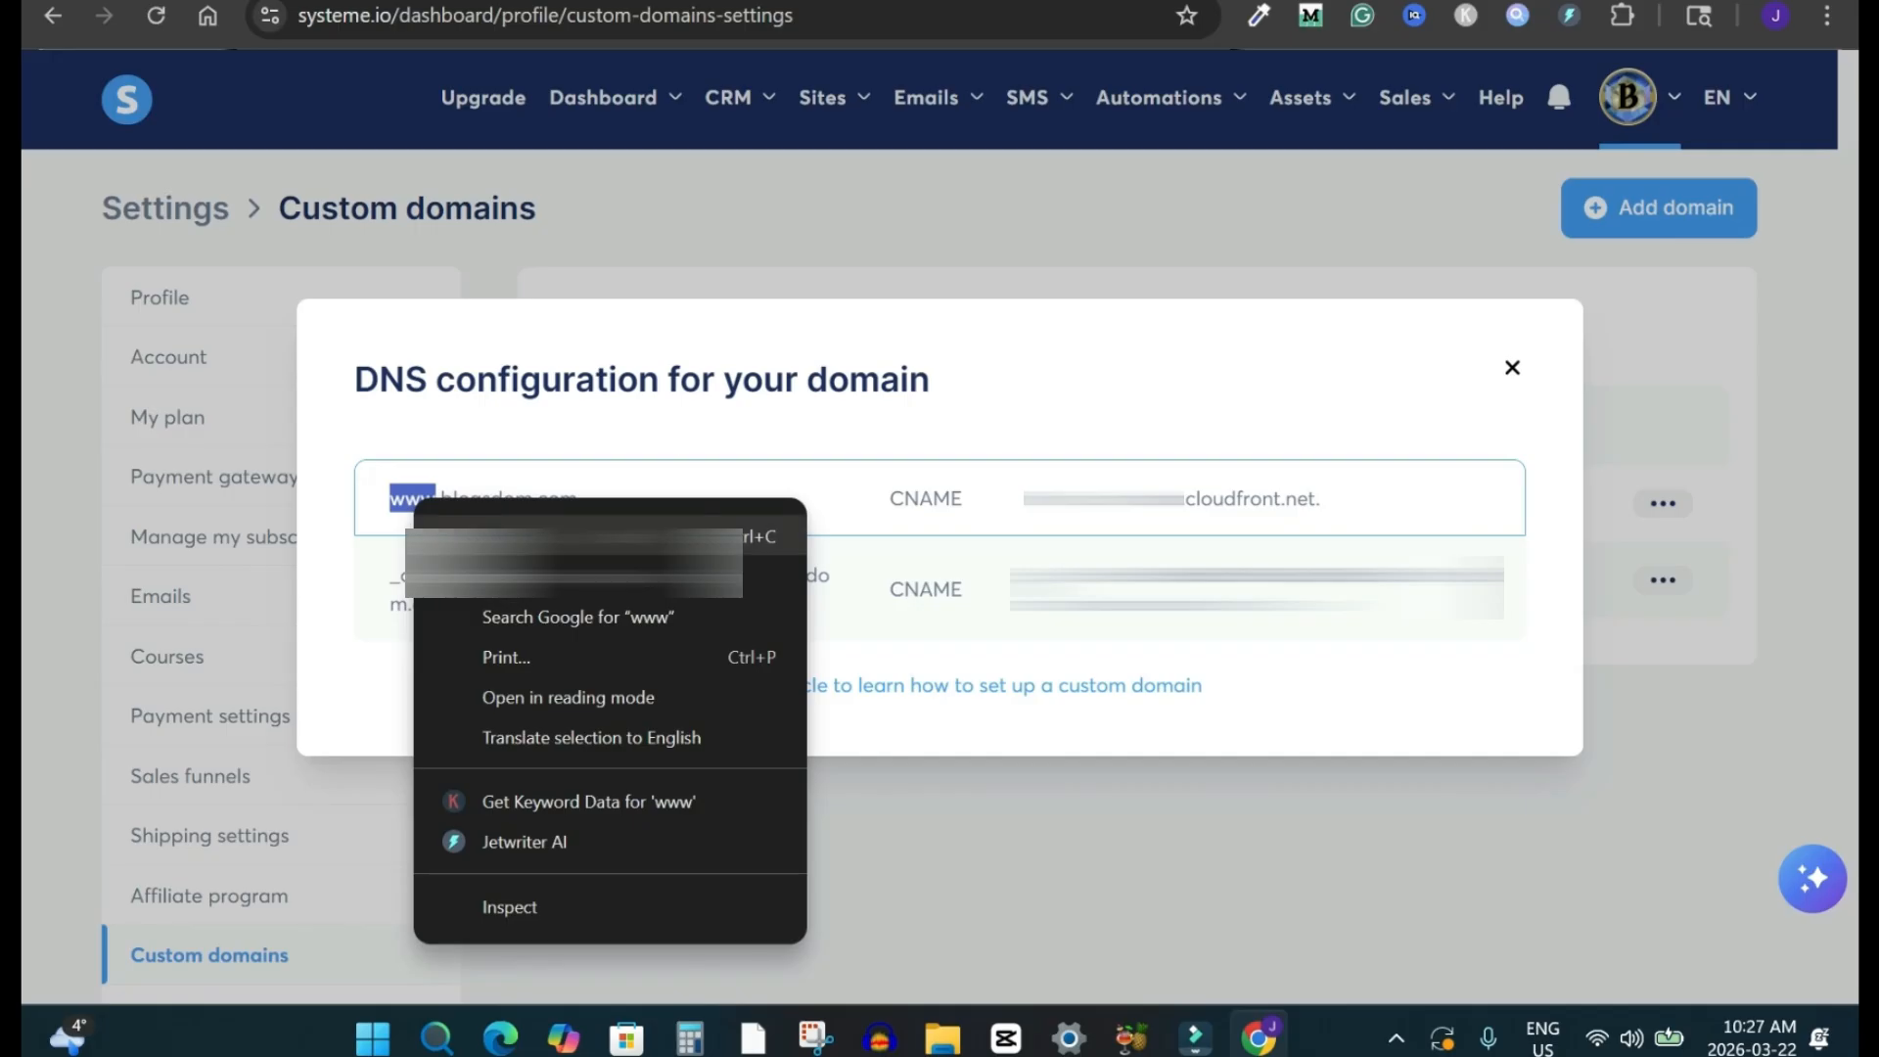
pyautogui.click(470, 534)
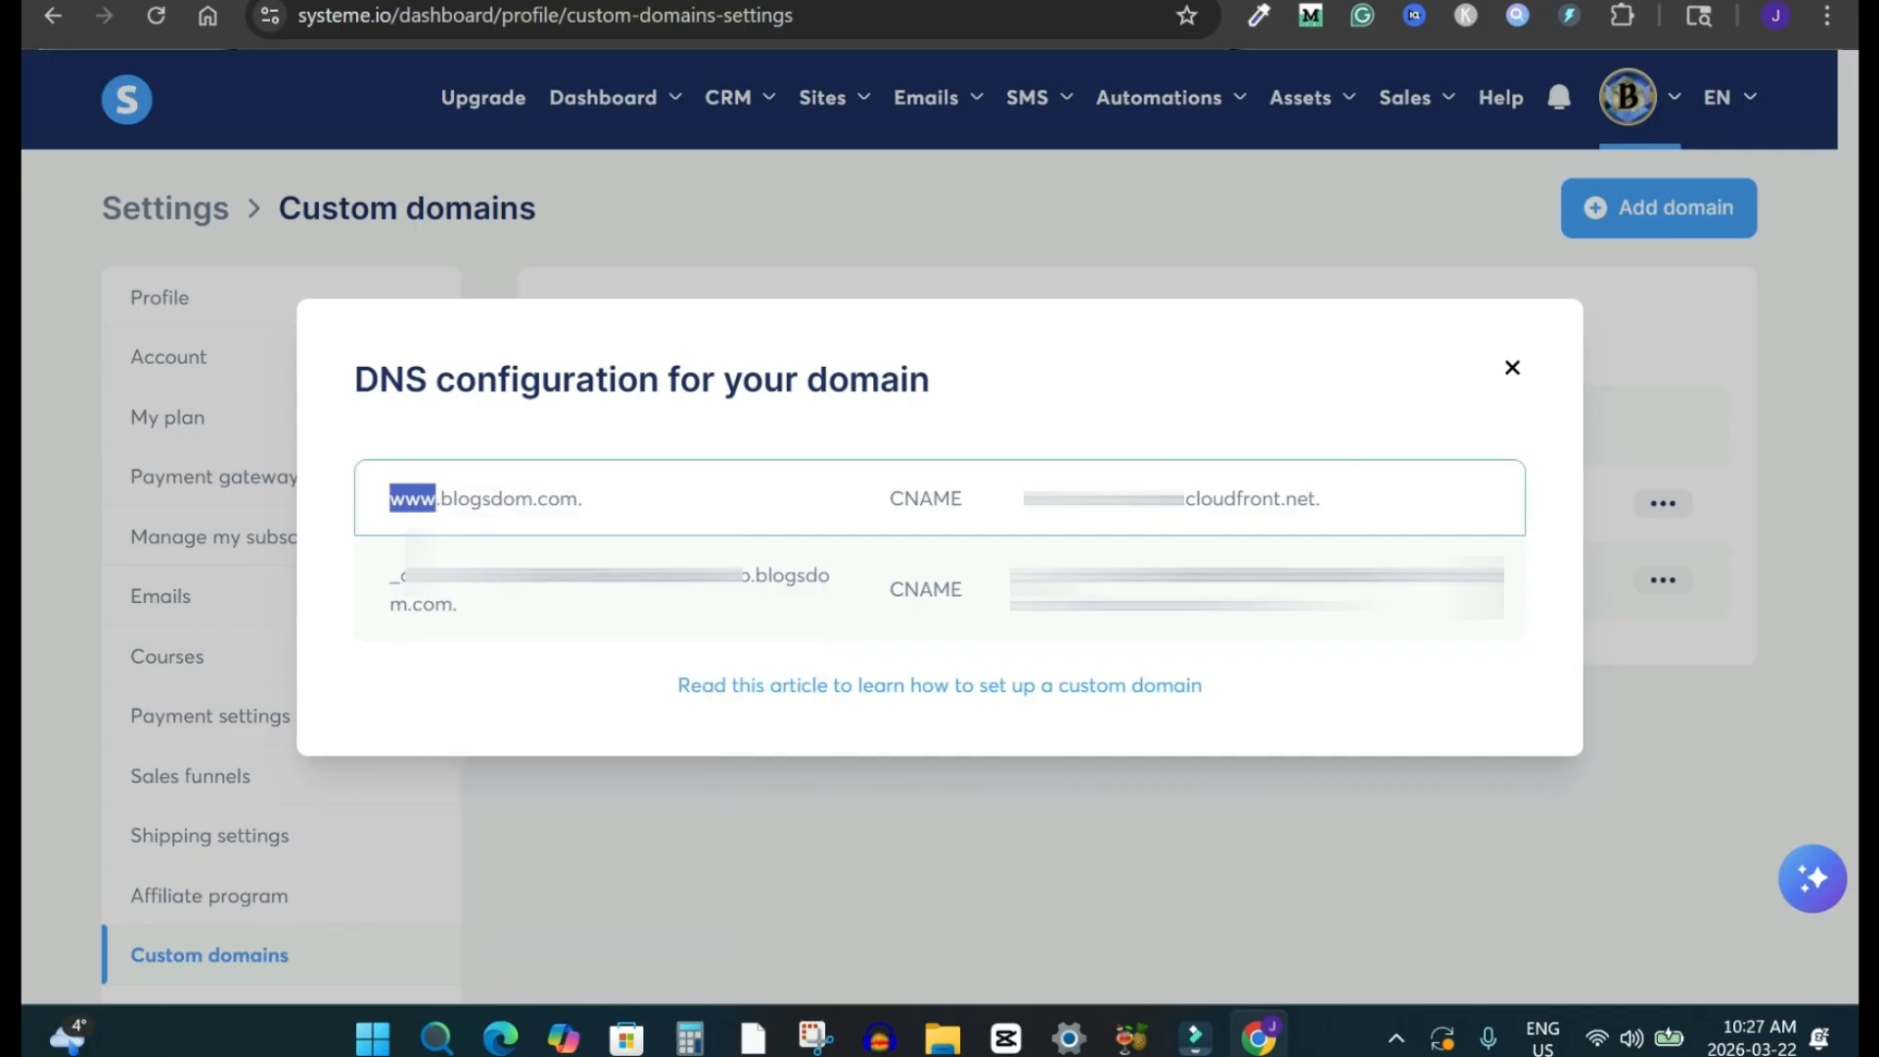
# Switch to Namecheap and remove all existing host records of blogsdom.com.
pyautogui.hotkey('ctrl', 'Tab')
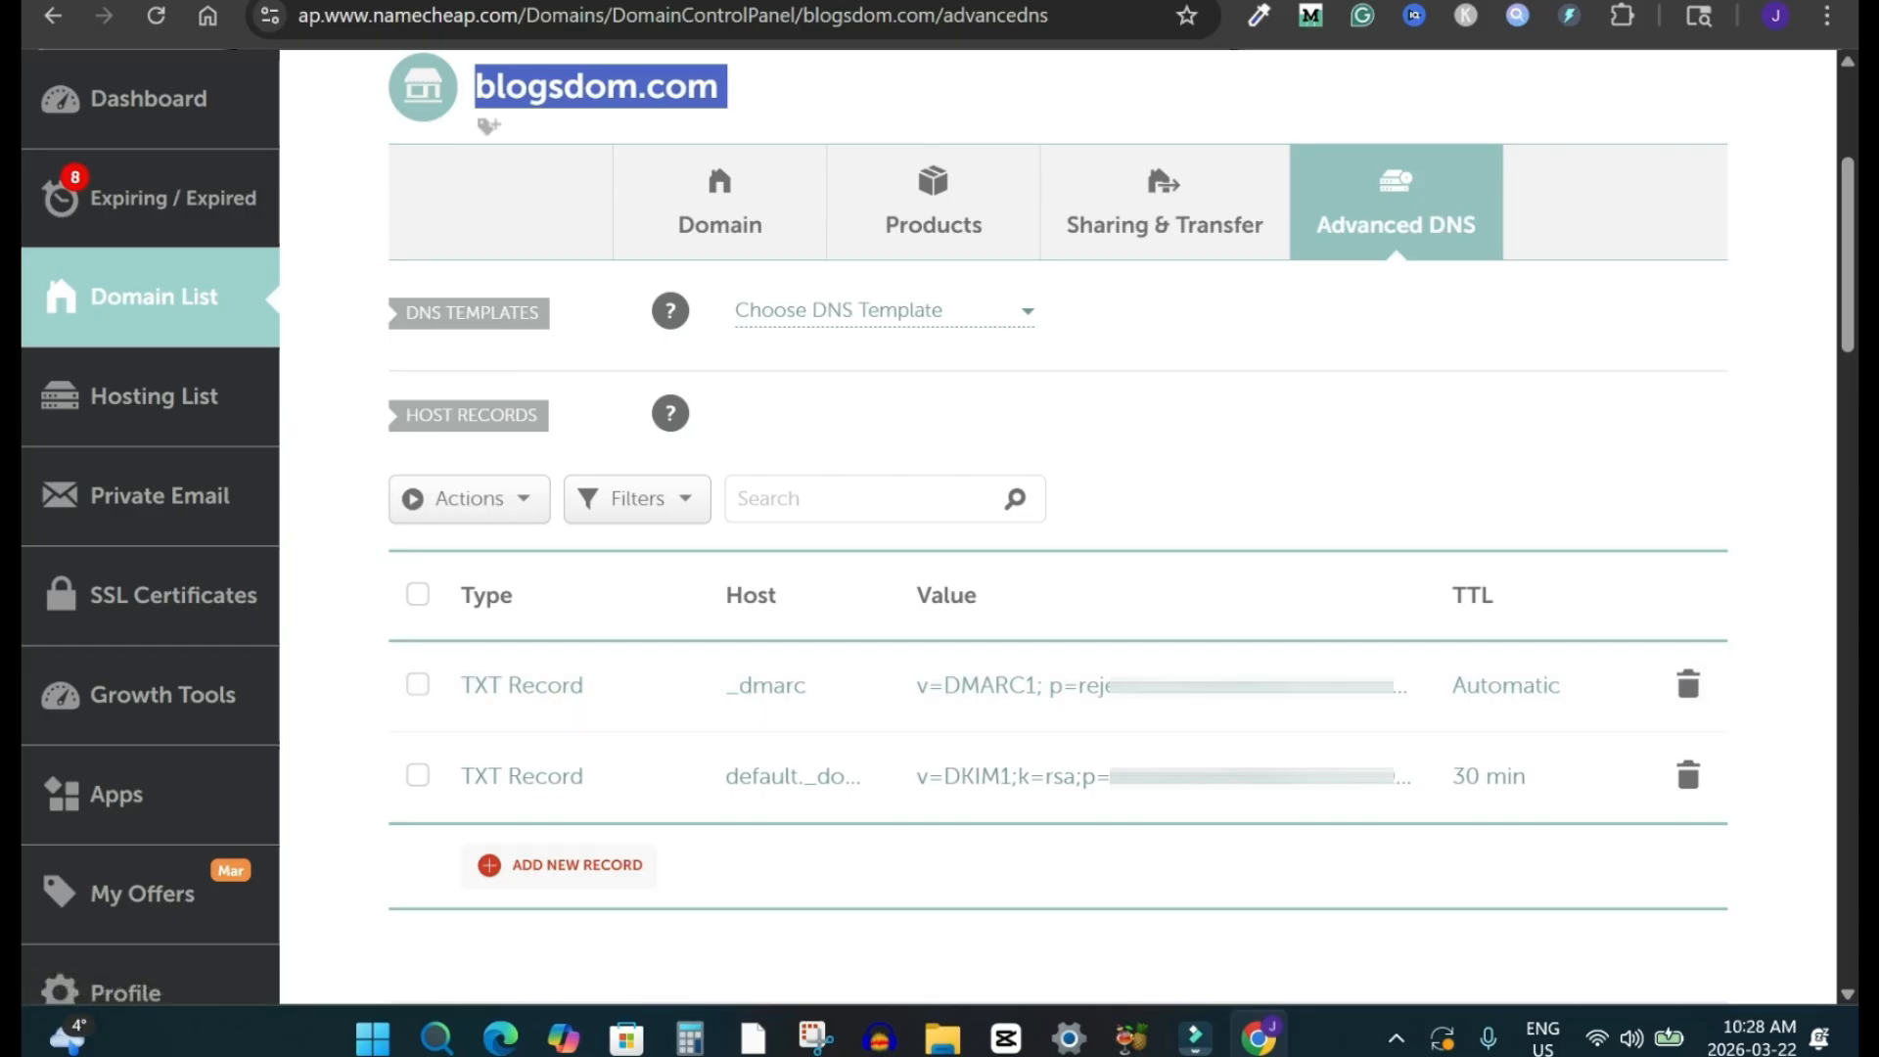
pyautogui.click(418, 594)
pyautogui.click(460, 498)
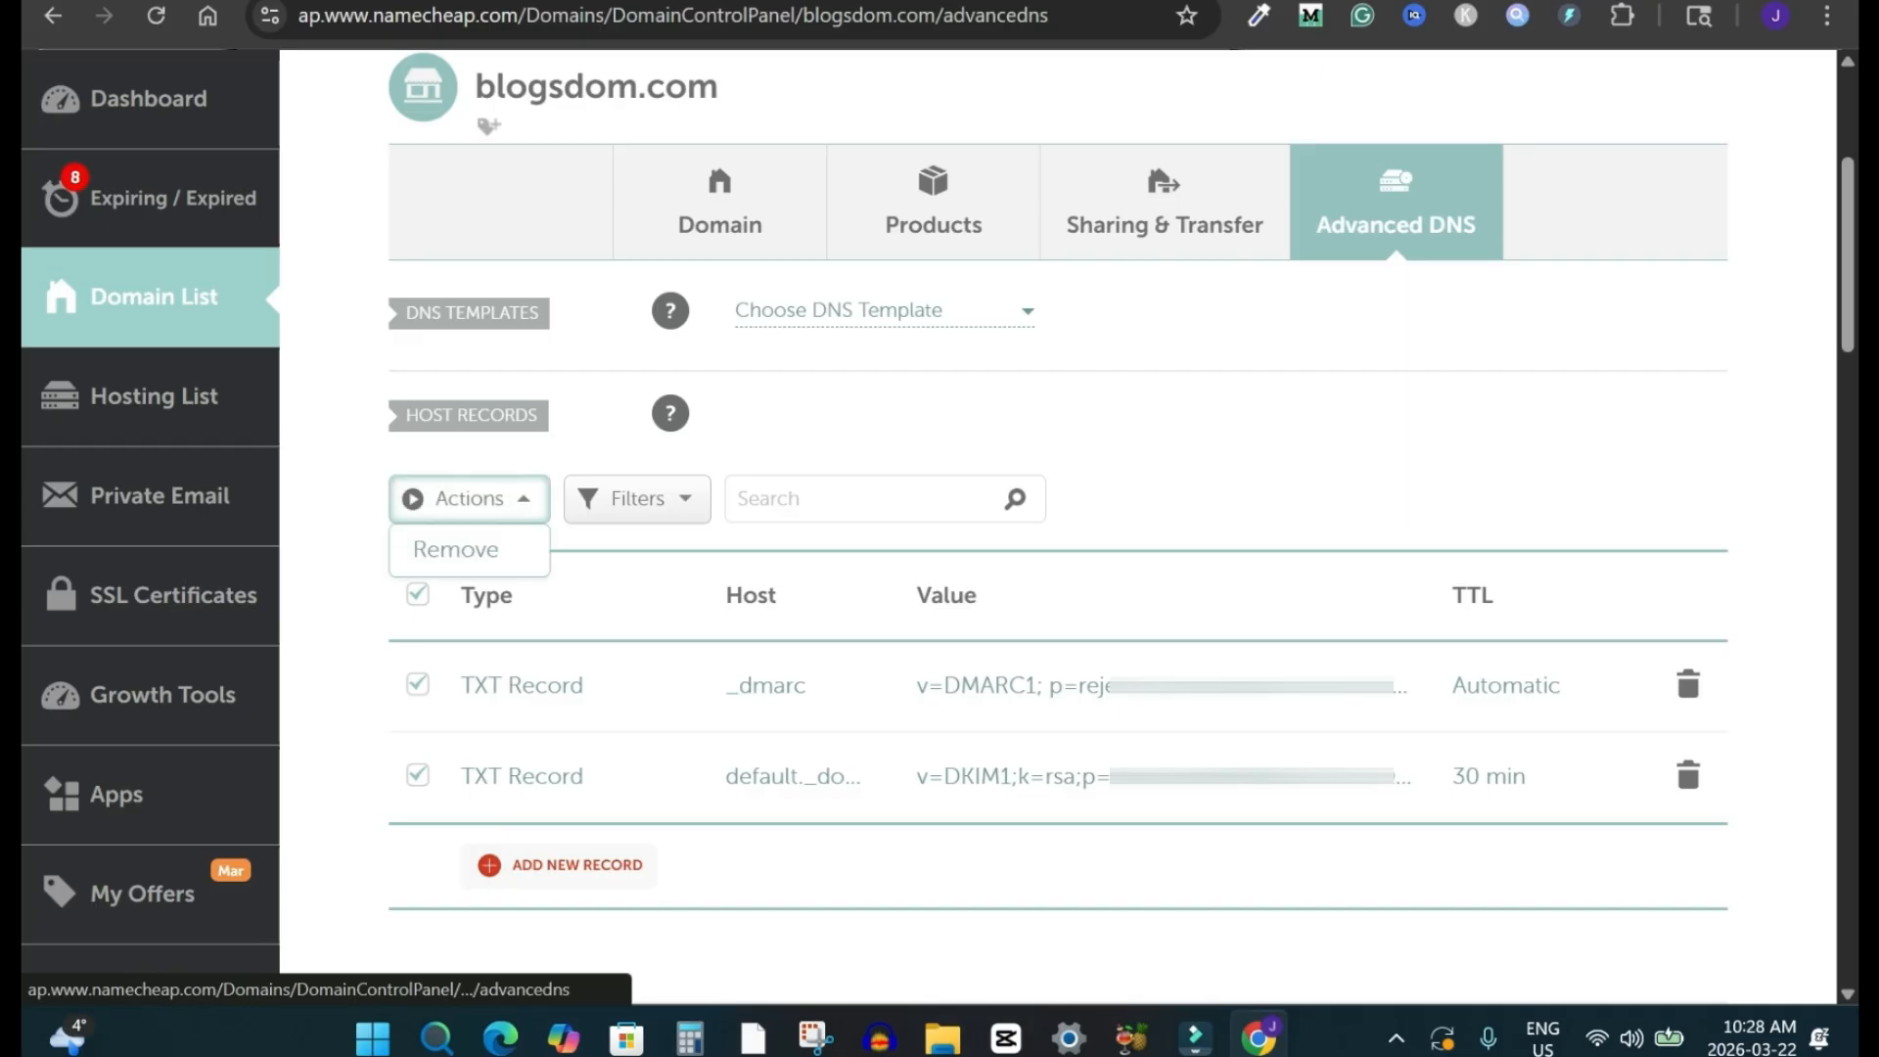
pyautogui.click(455, 549)
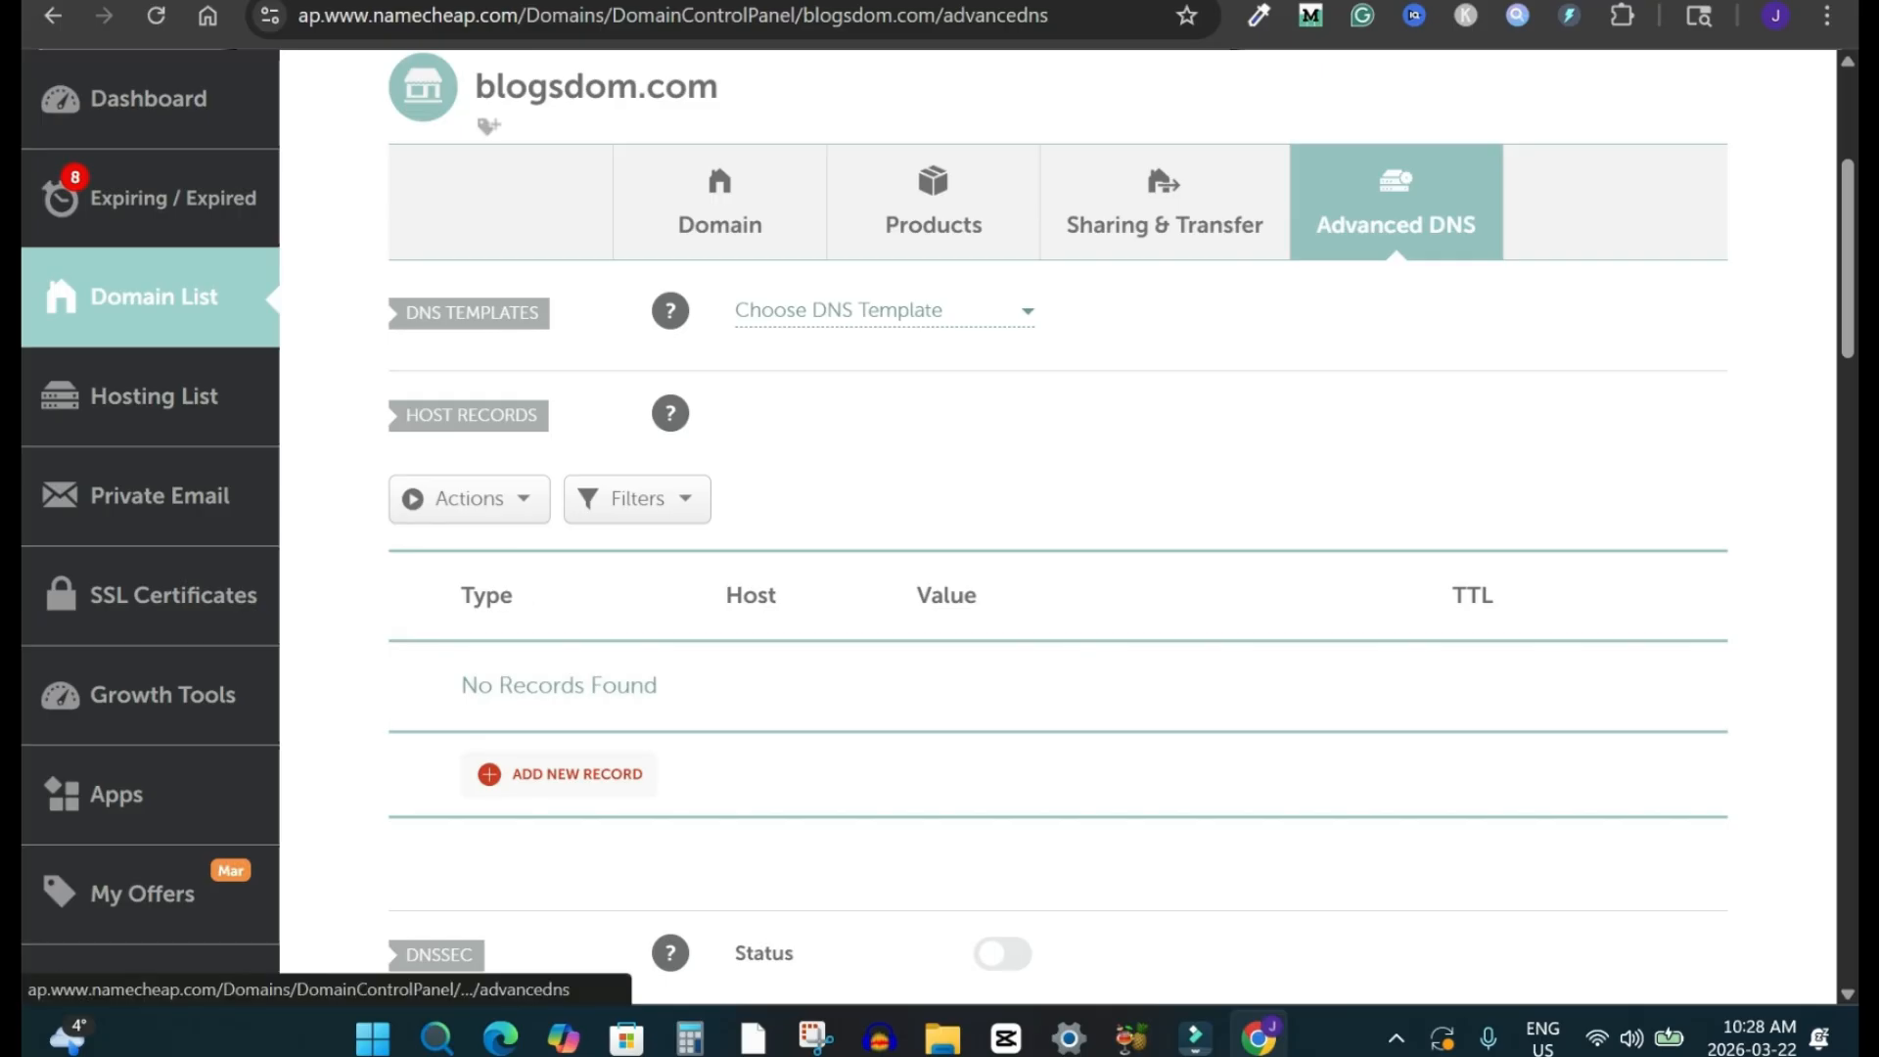
# Add a new CNAME host record with www as its host.
pyautogui.click(518, 773)
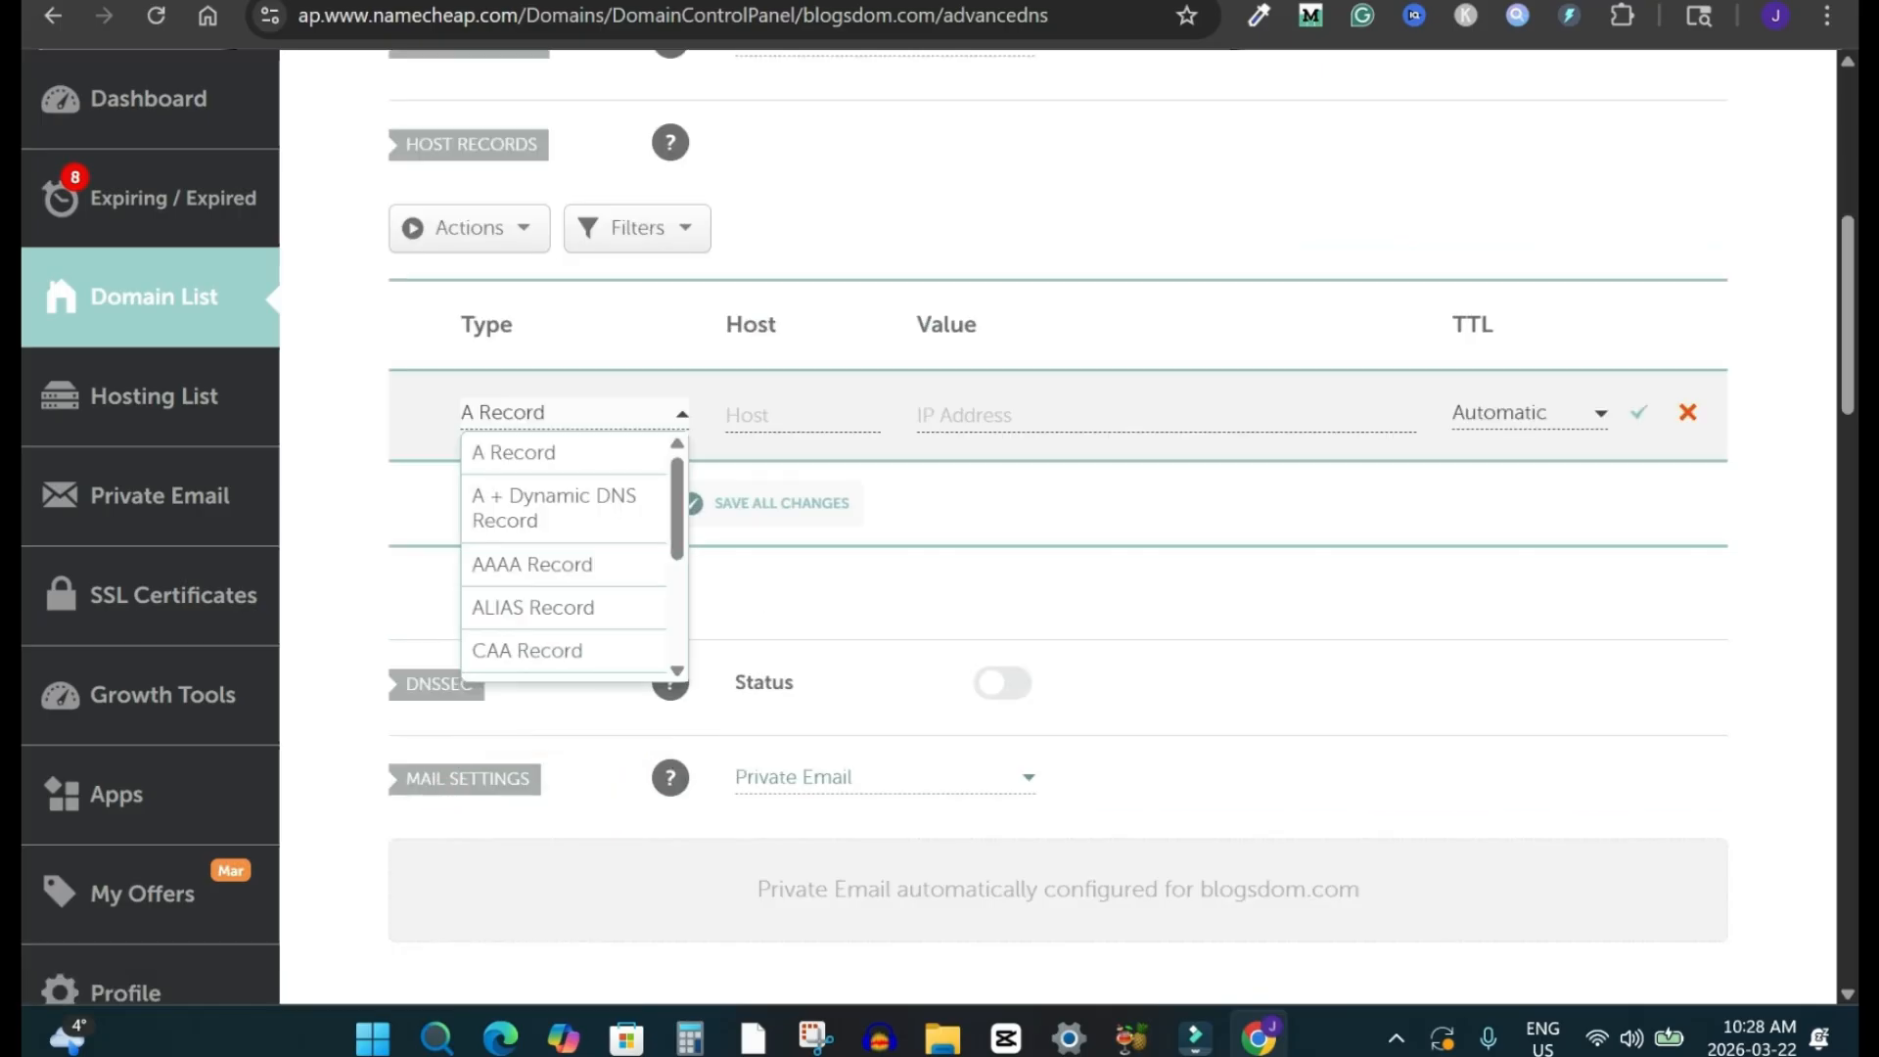
pyautogui.scroll(-2, 562, 558)
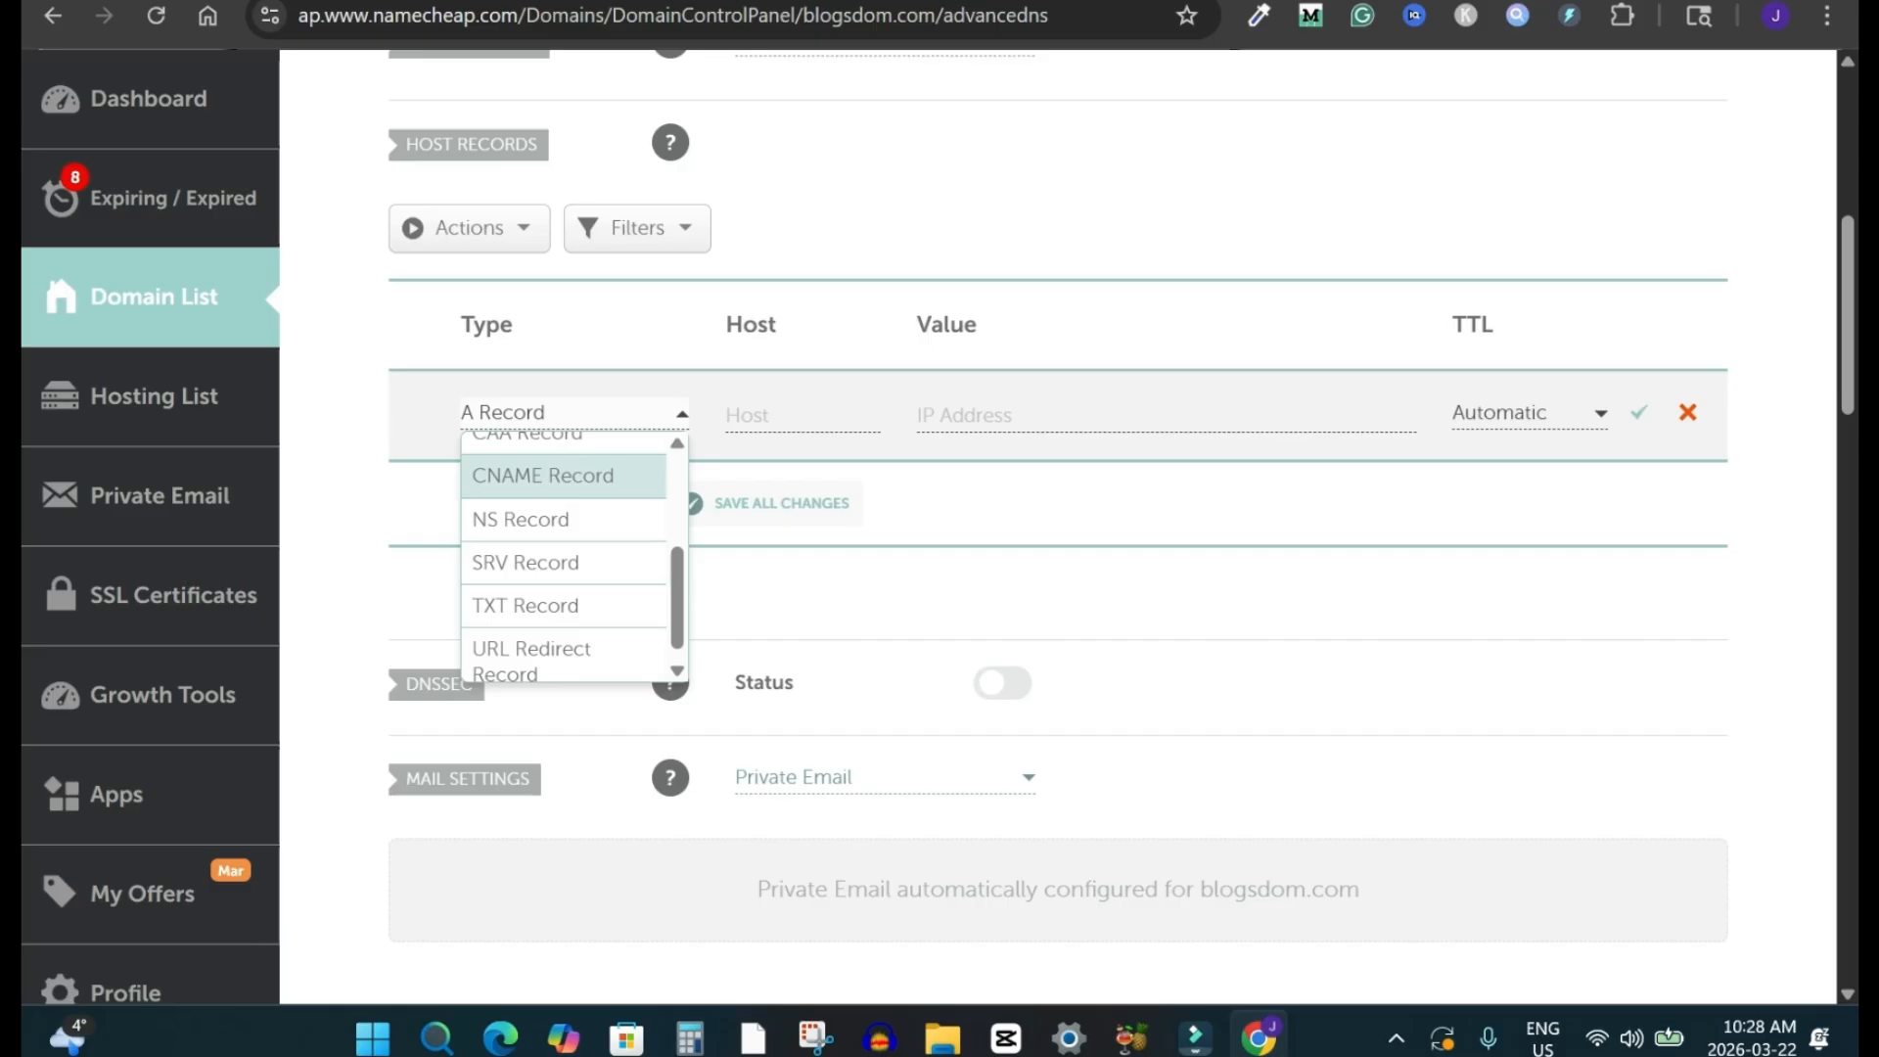
pyautogui.click(563, 477)
pyautogui.click(802, 416)
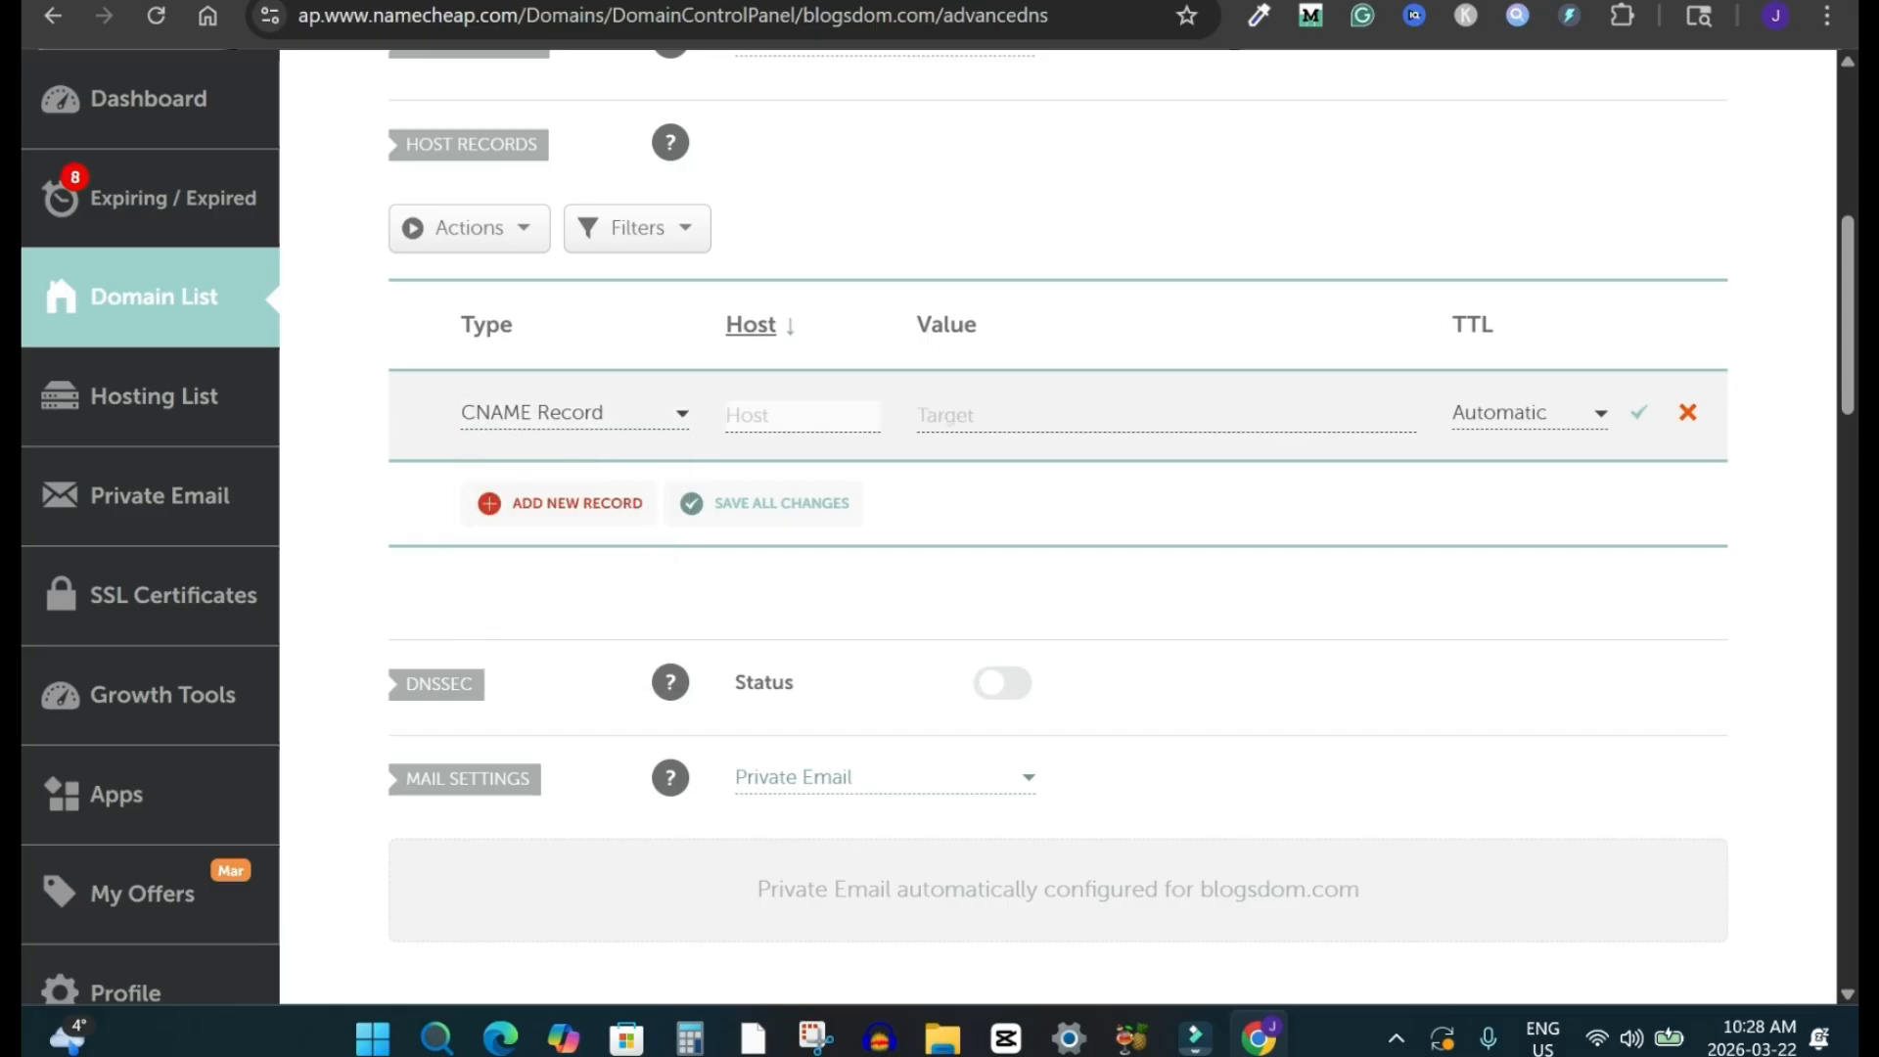
pyautogui.write('www')
# Copy the cloudfront.net target of the first CNAME from systeme.io into the www record's value in Namecheap.
pyautogui.hotkey('ctrl', 'Tab')
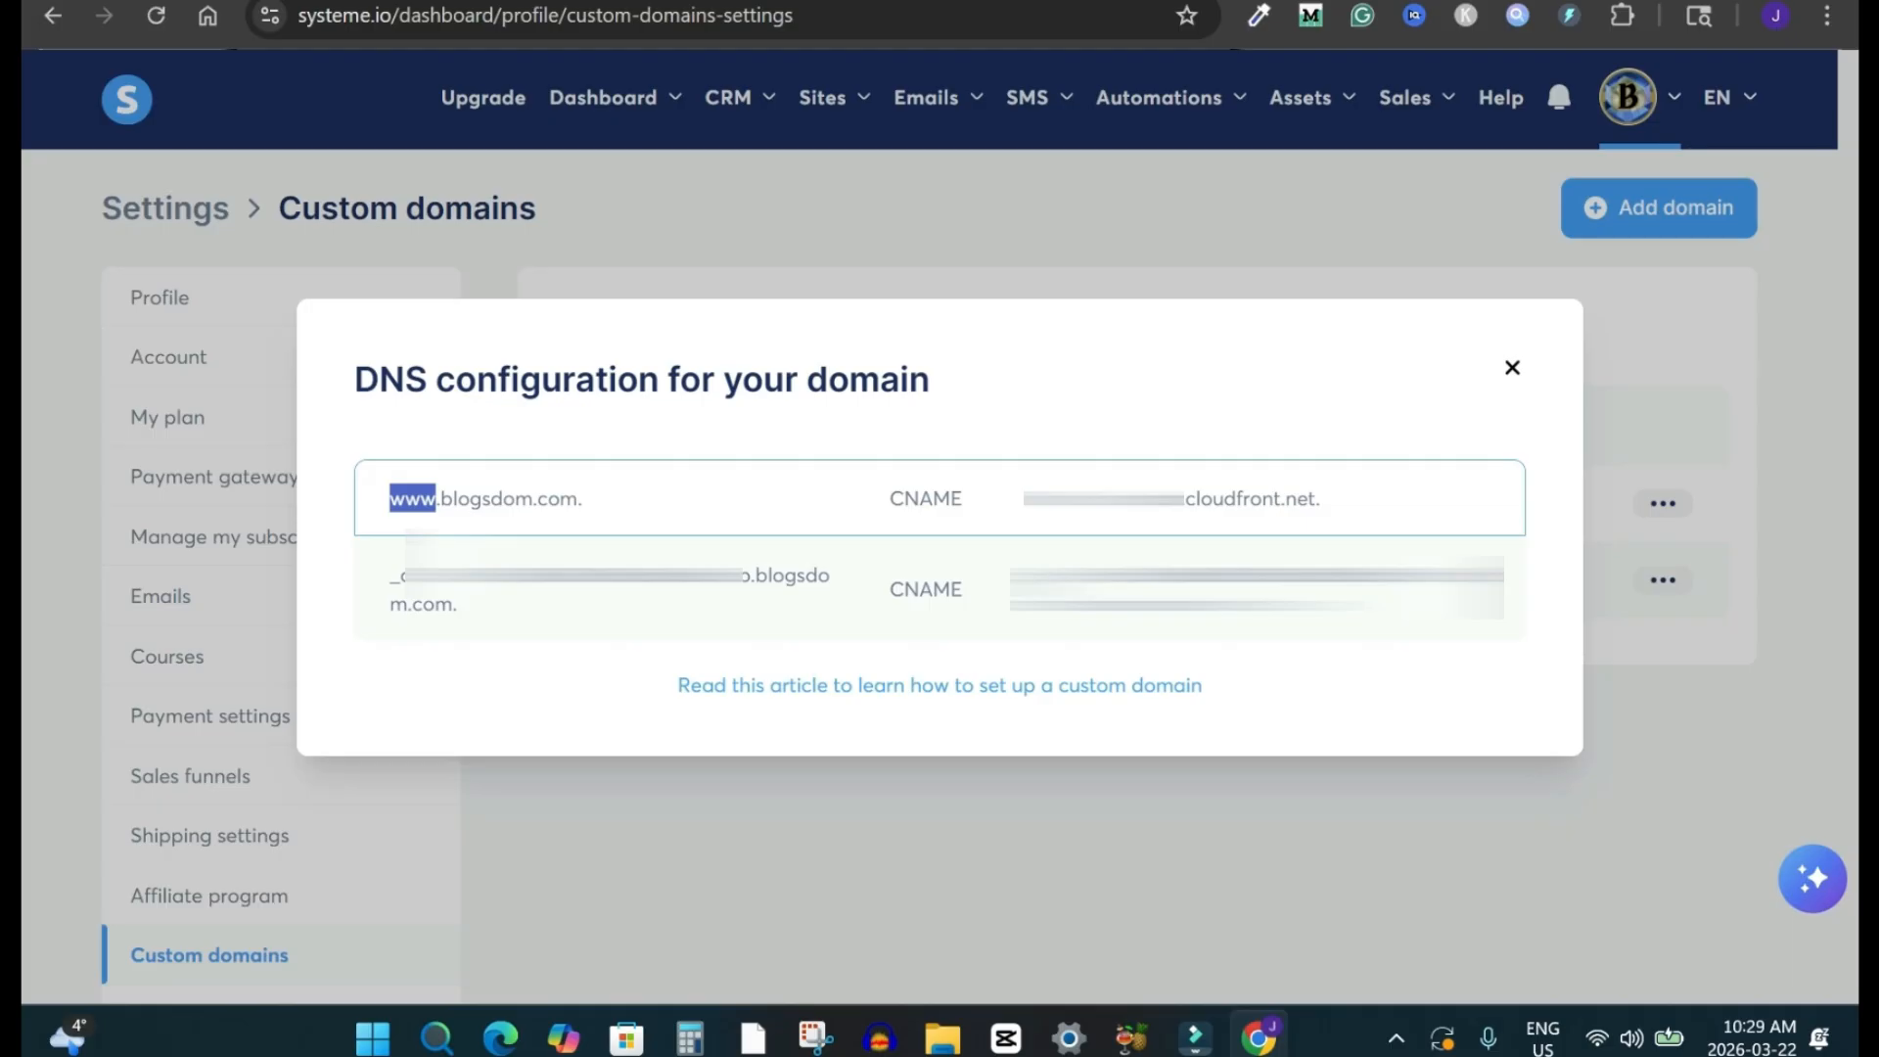
pyautogui.moveTo(1321, 500); pyautogui.dragTo(1023, 505)
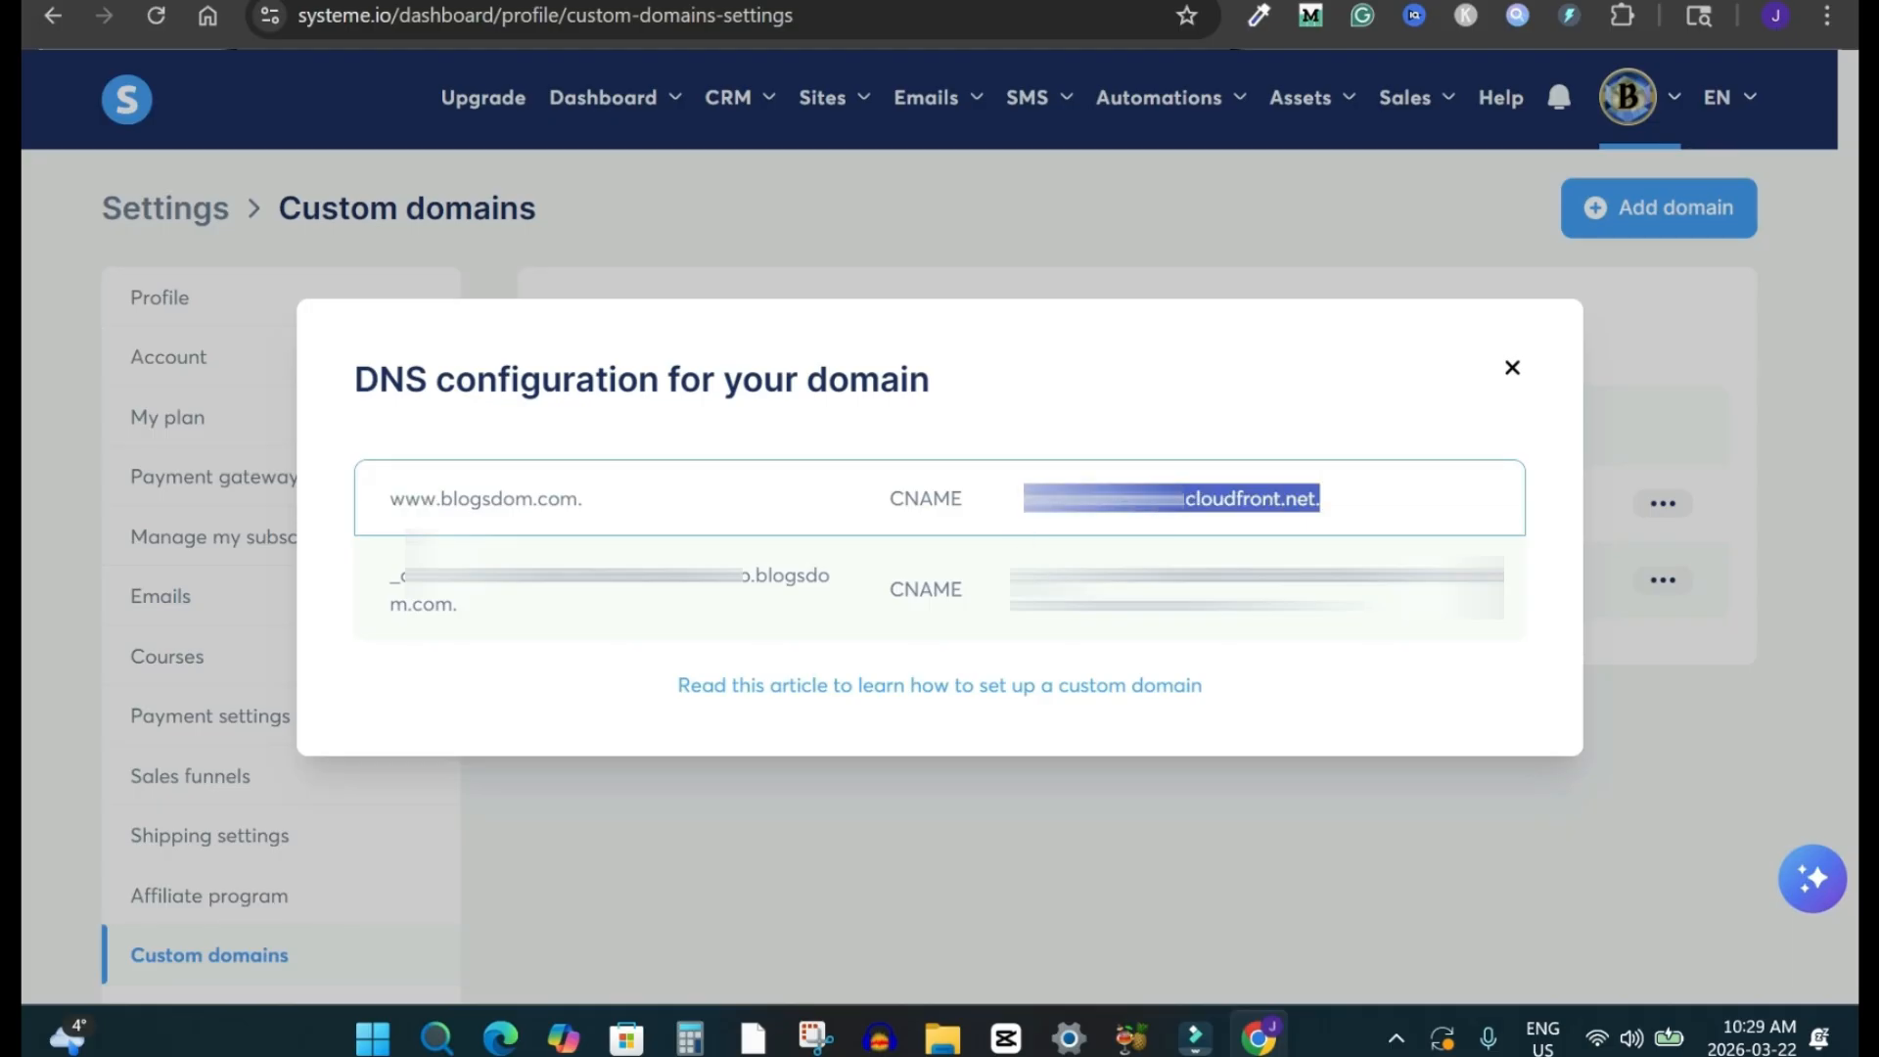
pyautogui.hotkey('ctrl', 'c')
pyautogui.hotkey('ctrl', 'Tab')
pyautogui.click(1077, 415)
pyautogui.hotkey('ctrl', 'v')
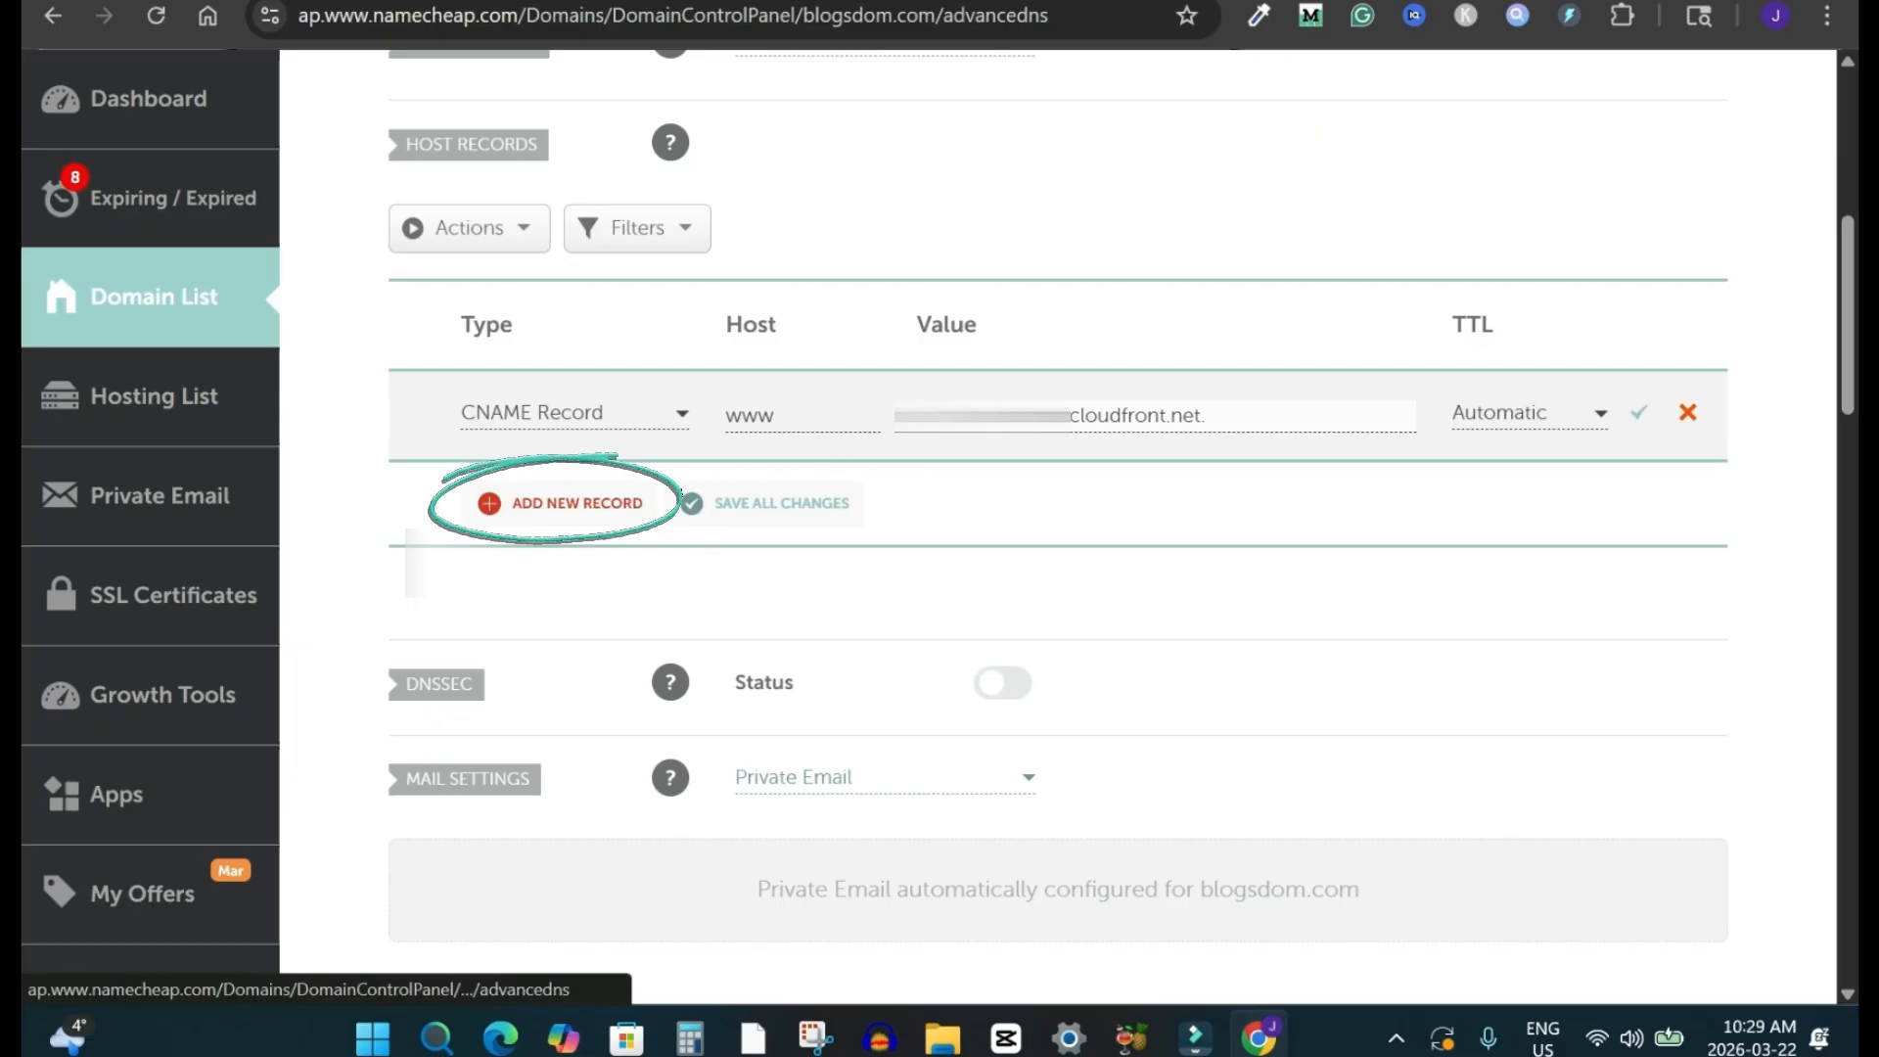
# Add a second CNAME record, using the part of systeme.io's second record name before ".blogsdom.com" as its host.
pyautogui.click(577, 502)
pyautogui.click(572, 503)
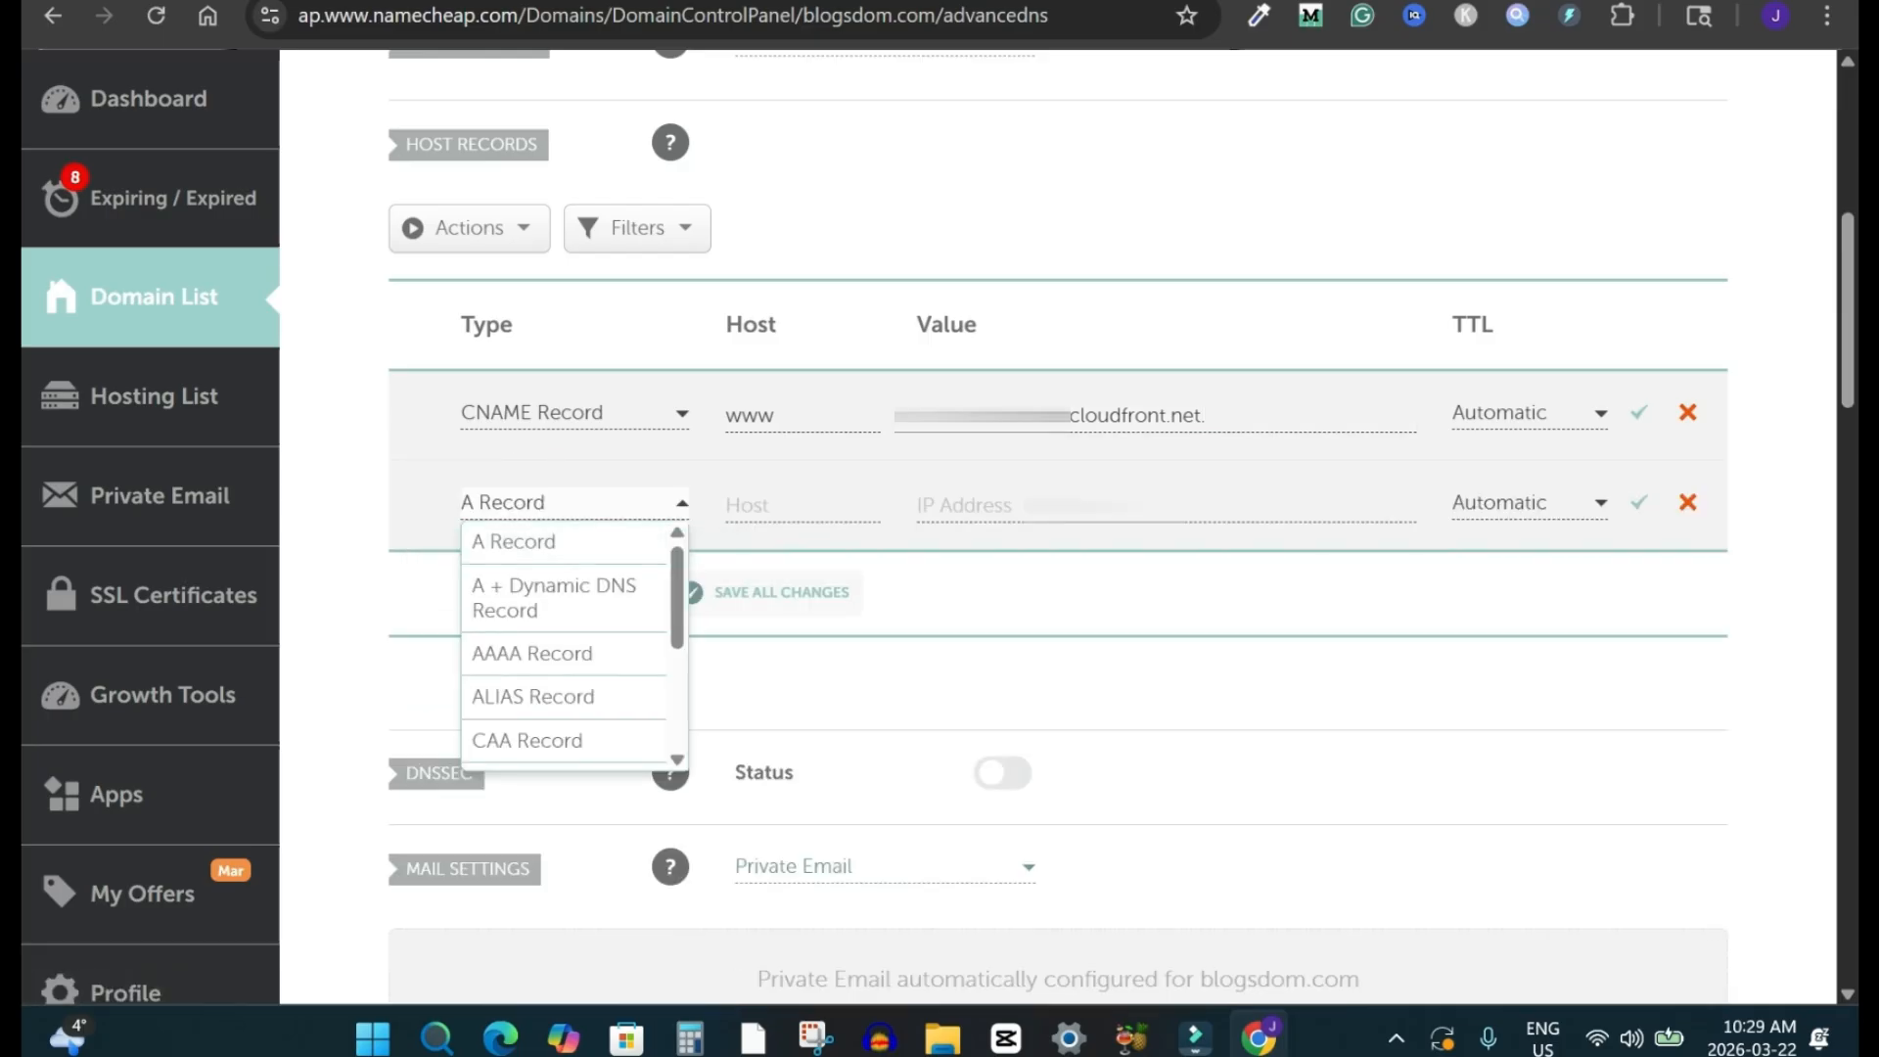
pyautogui.scroll(-2, 563, 652)
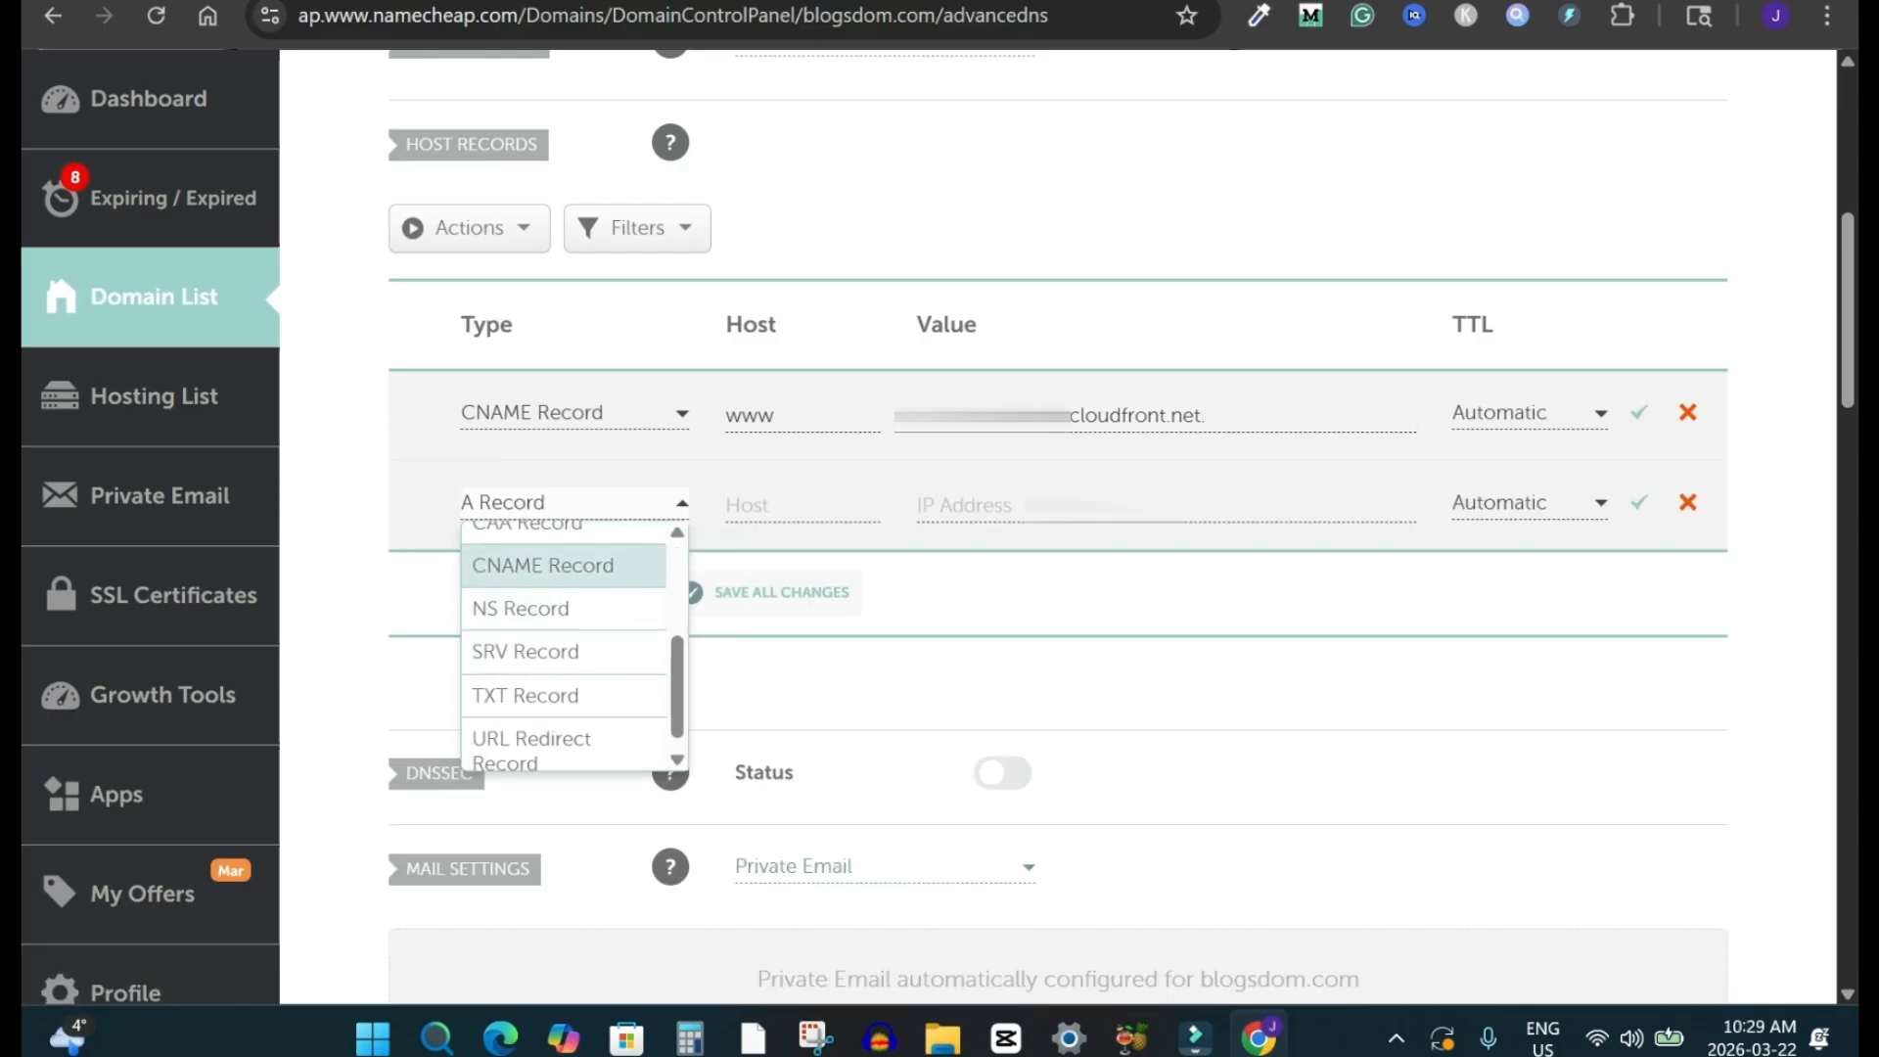
pyautogui.click(564, 565)
pyautogui.hotkey('ctrl', 'Tab')
pyautogui.doubleClick(570, 575)
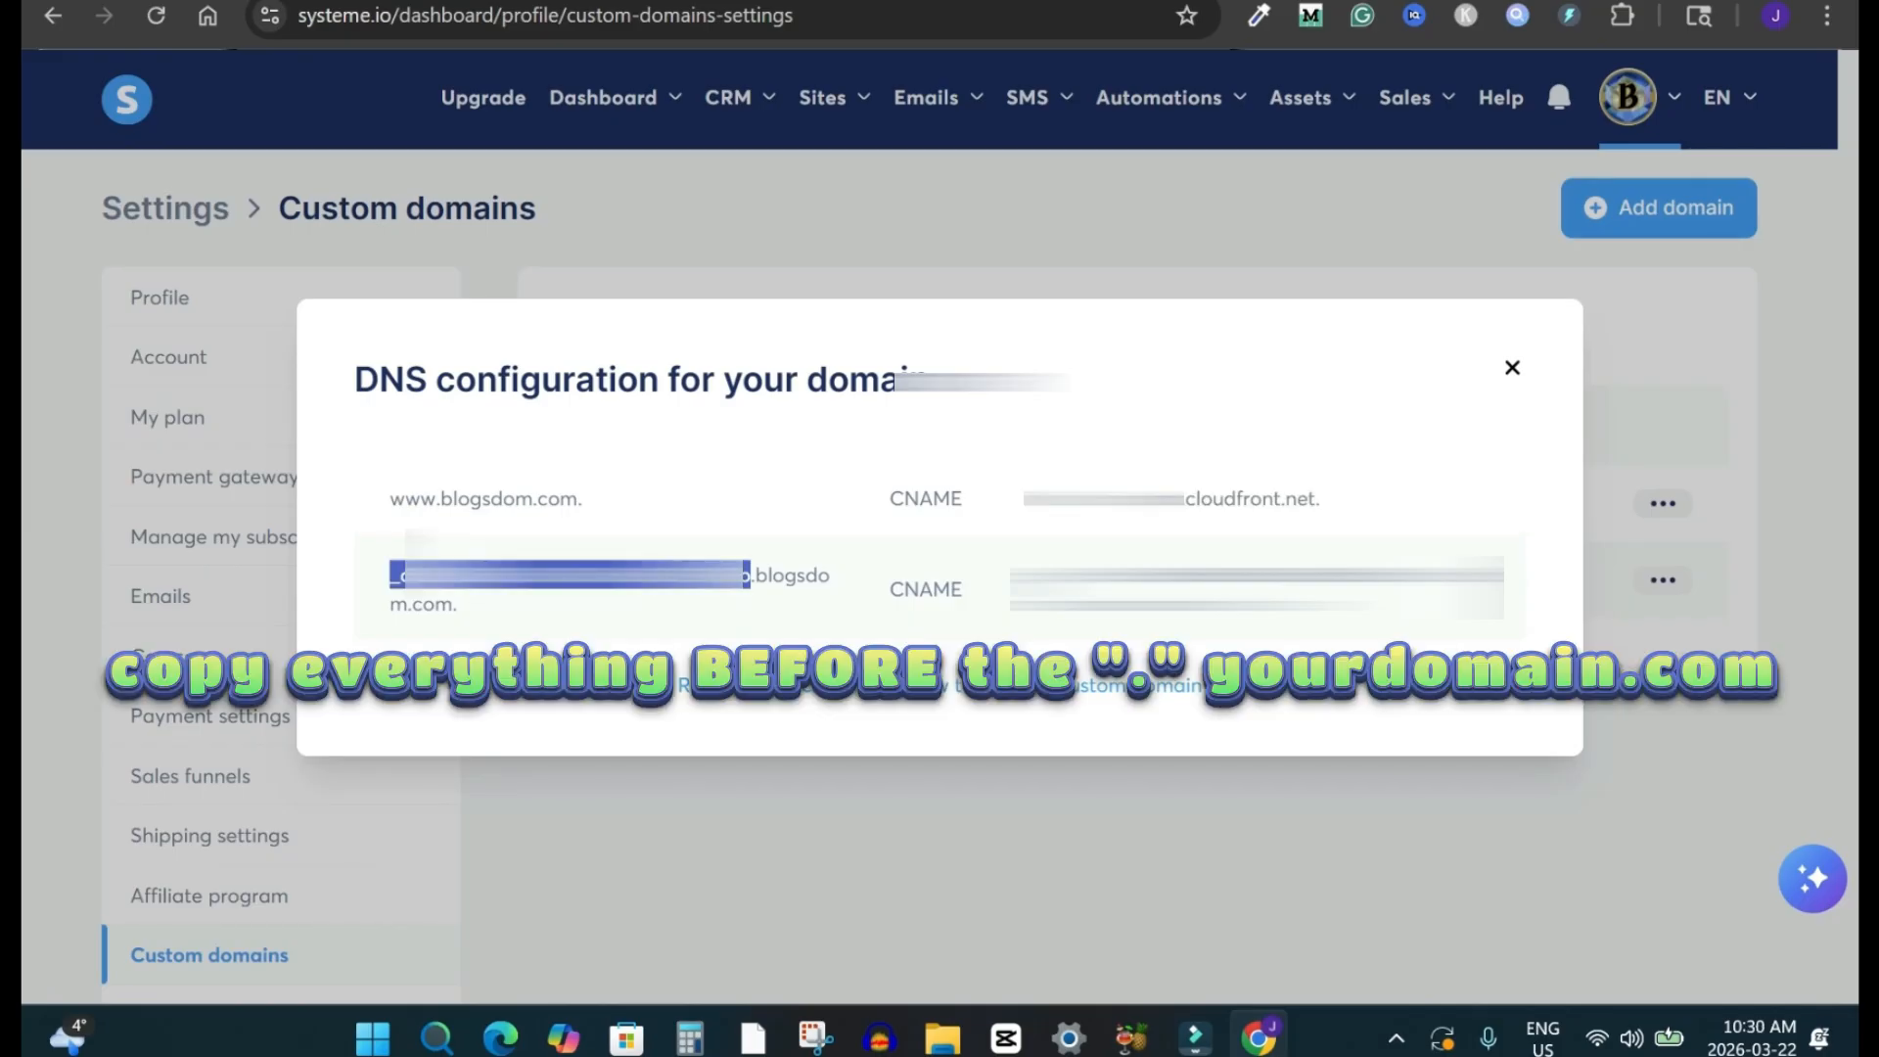
pyautogui.hotkey('ctrl', 'Tab')
pyautogui.hotkey('ctrl', 'v')
# Copy the second CNAME's target from systeme.io into the new record's value in Namecheap and save all host record changes.
pyautogui.hotkey('ctrl', 'shift', 'Tab')
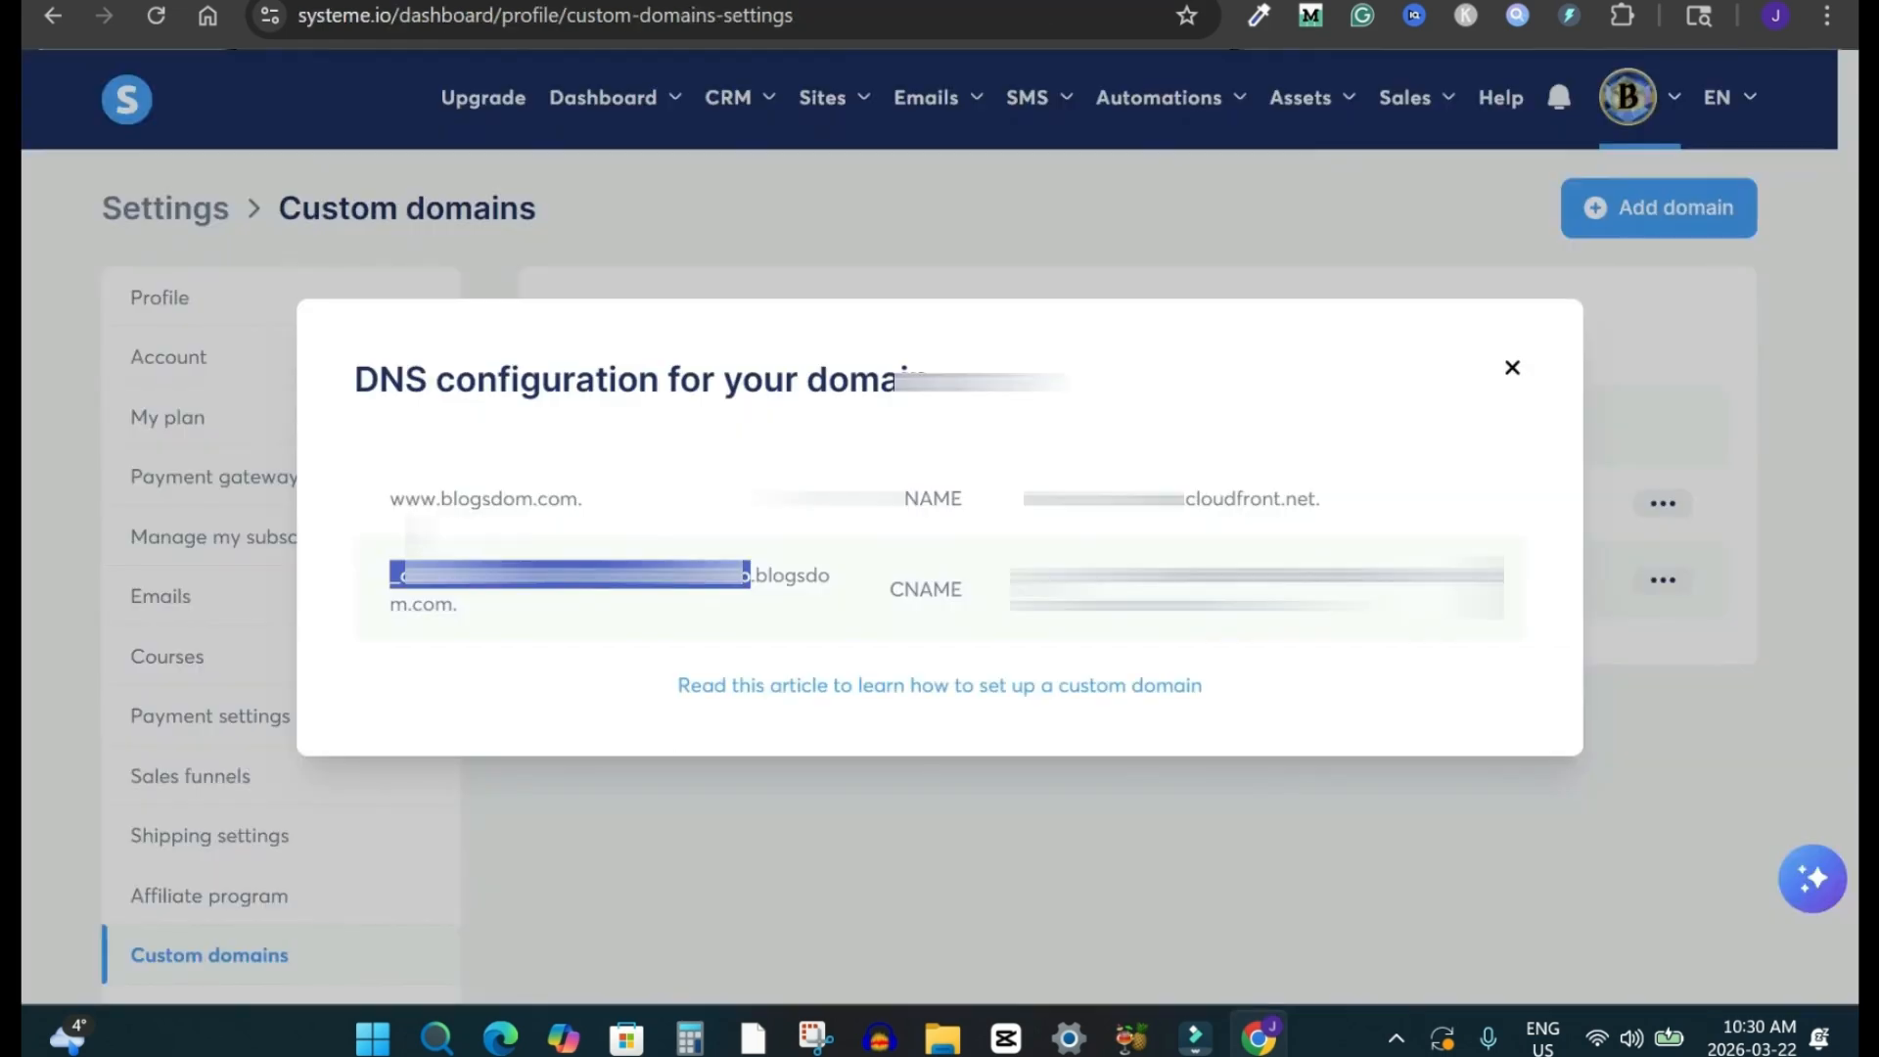
pyautogui.moveTo(1378, 605); pyautogui.dragTo(1019, 576)
pyautogui.hotkey('ctrl', 'Tab')
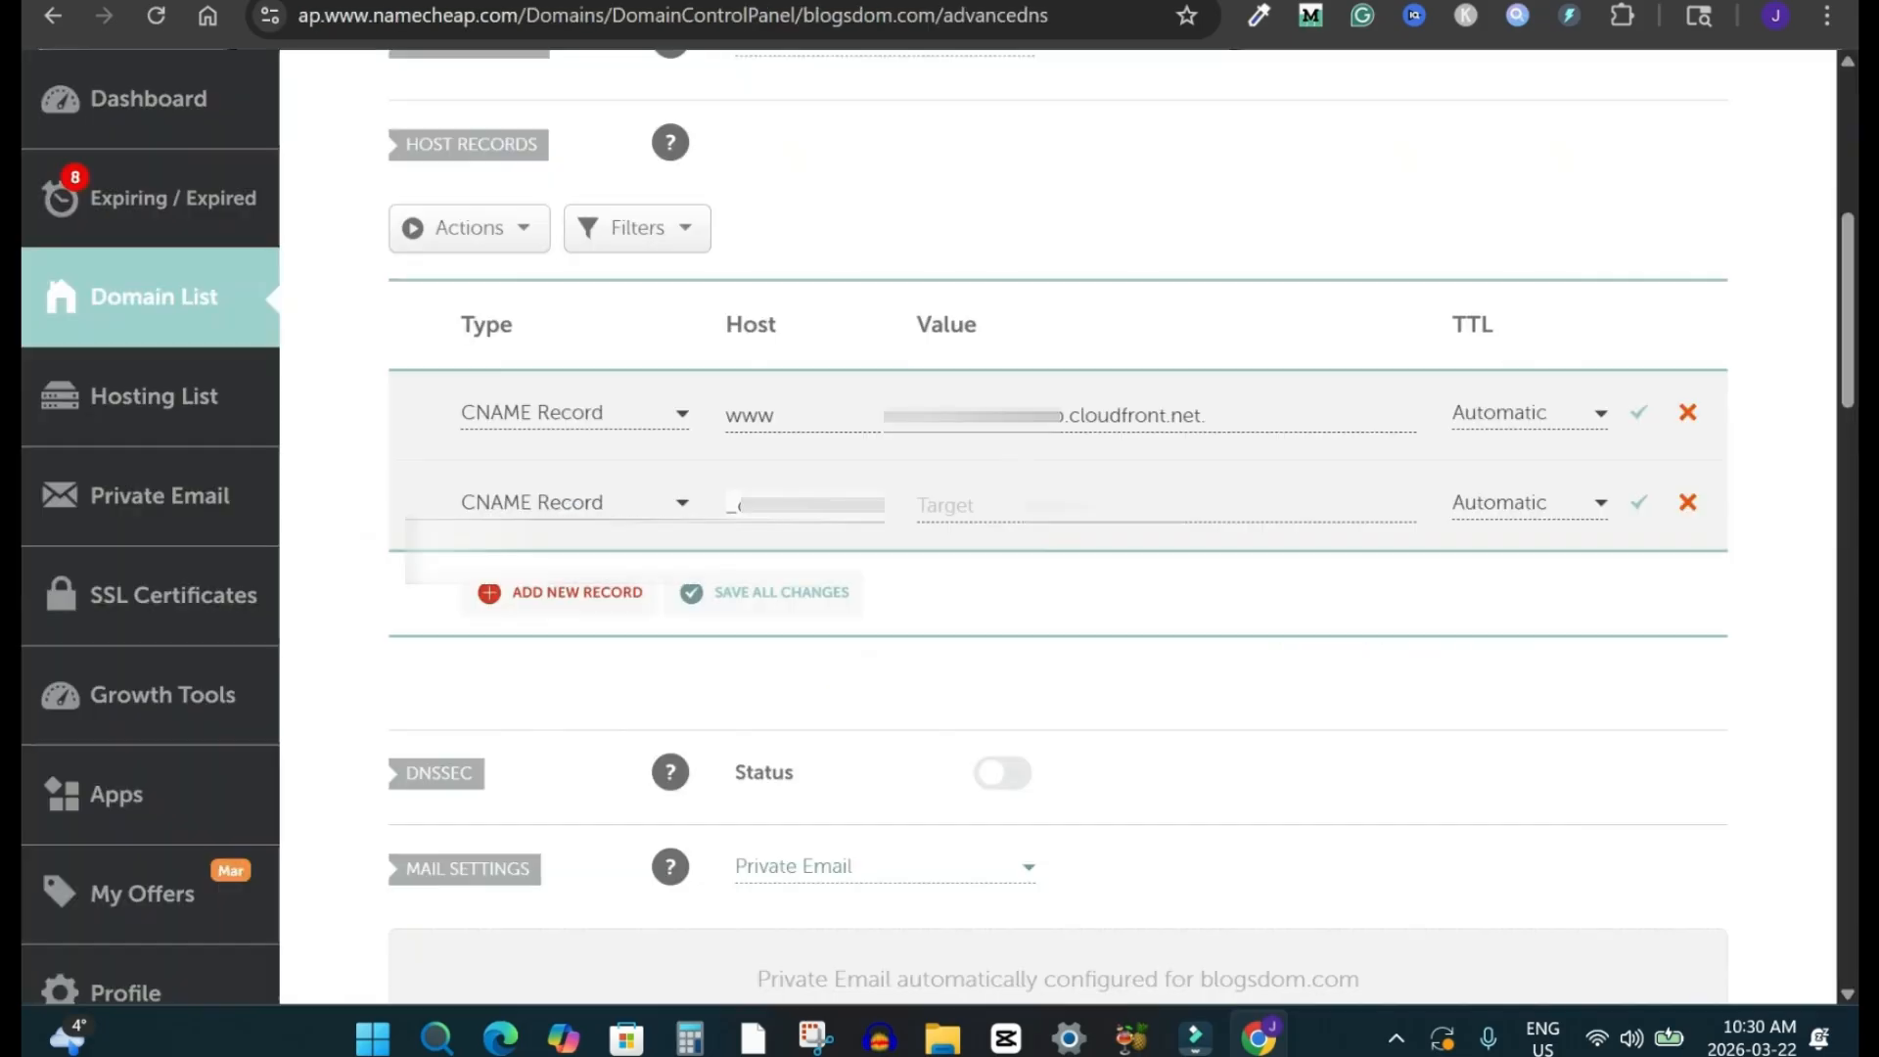
pyautogui.hotkey('ctrl', 'v')
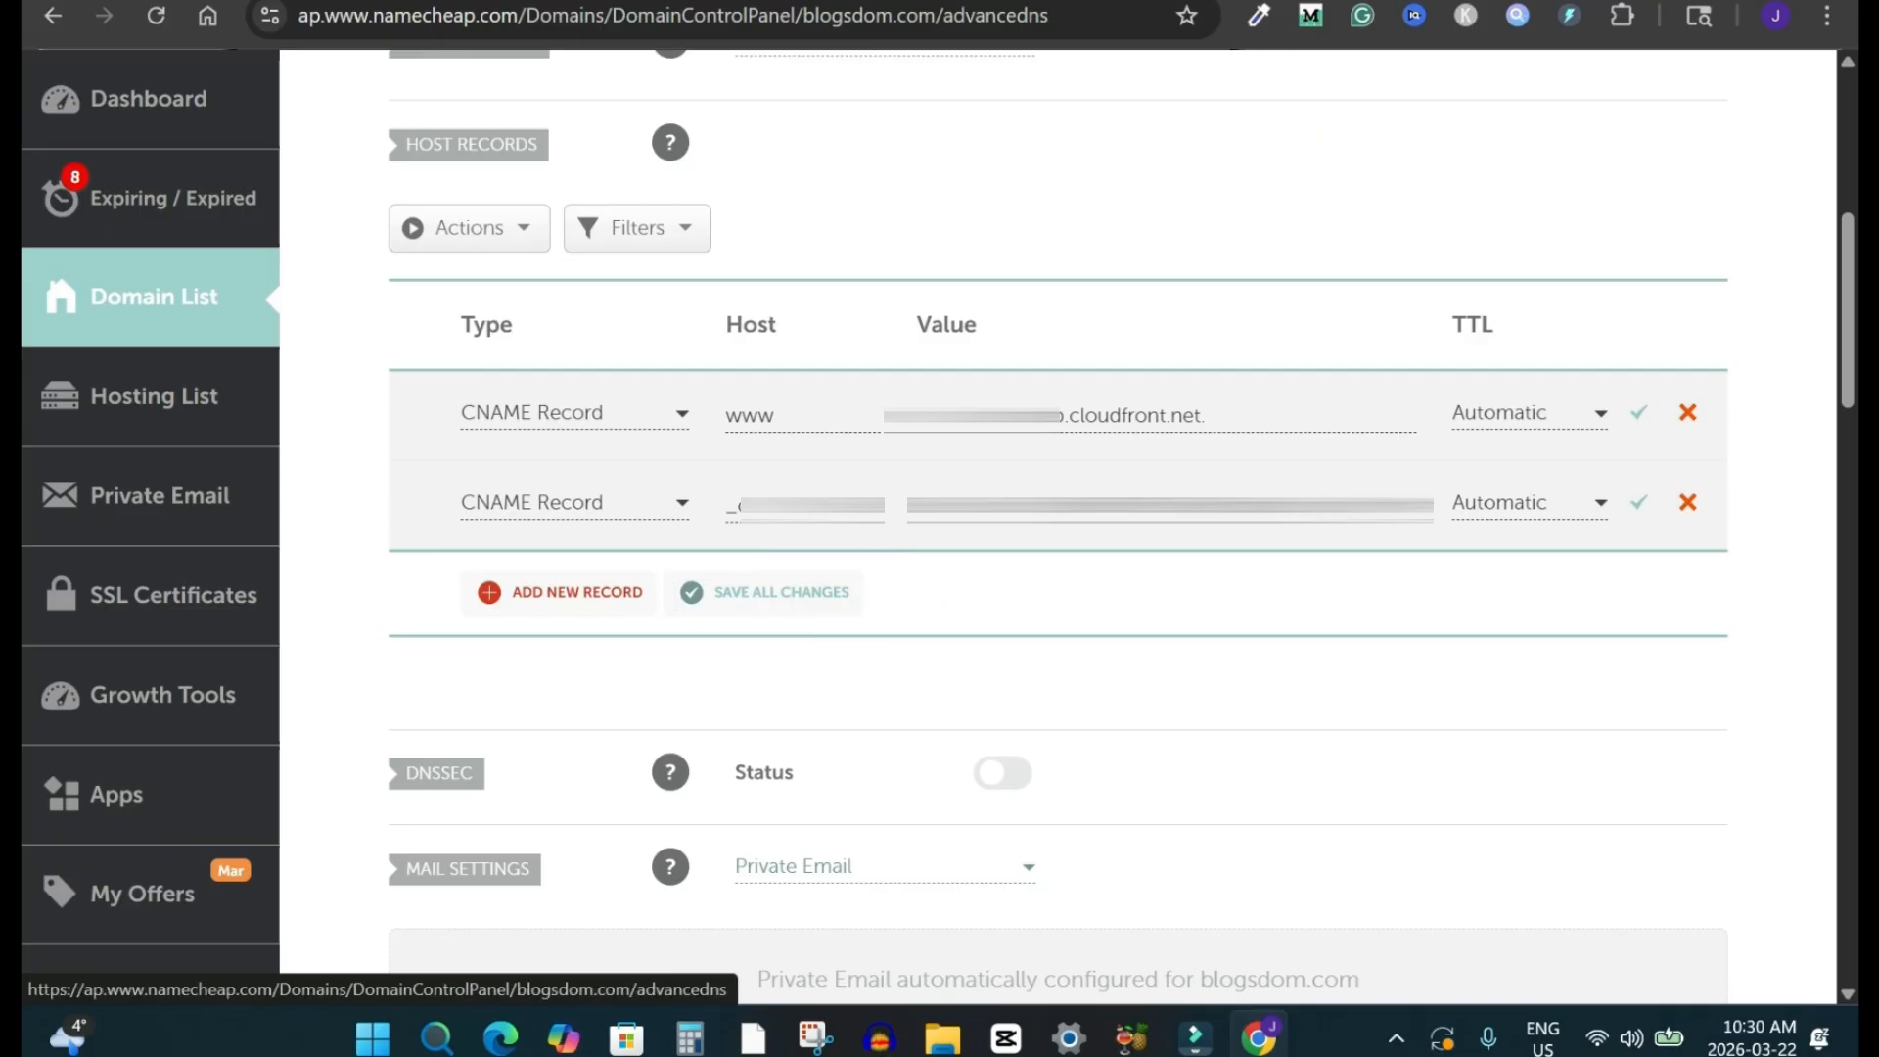
pyautogui.click(782, 592)
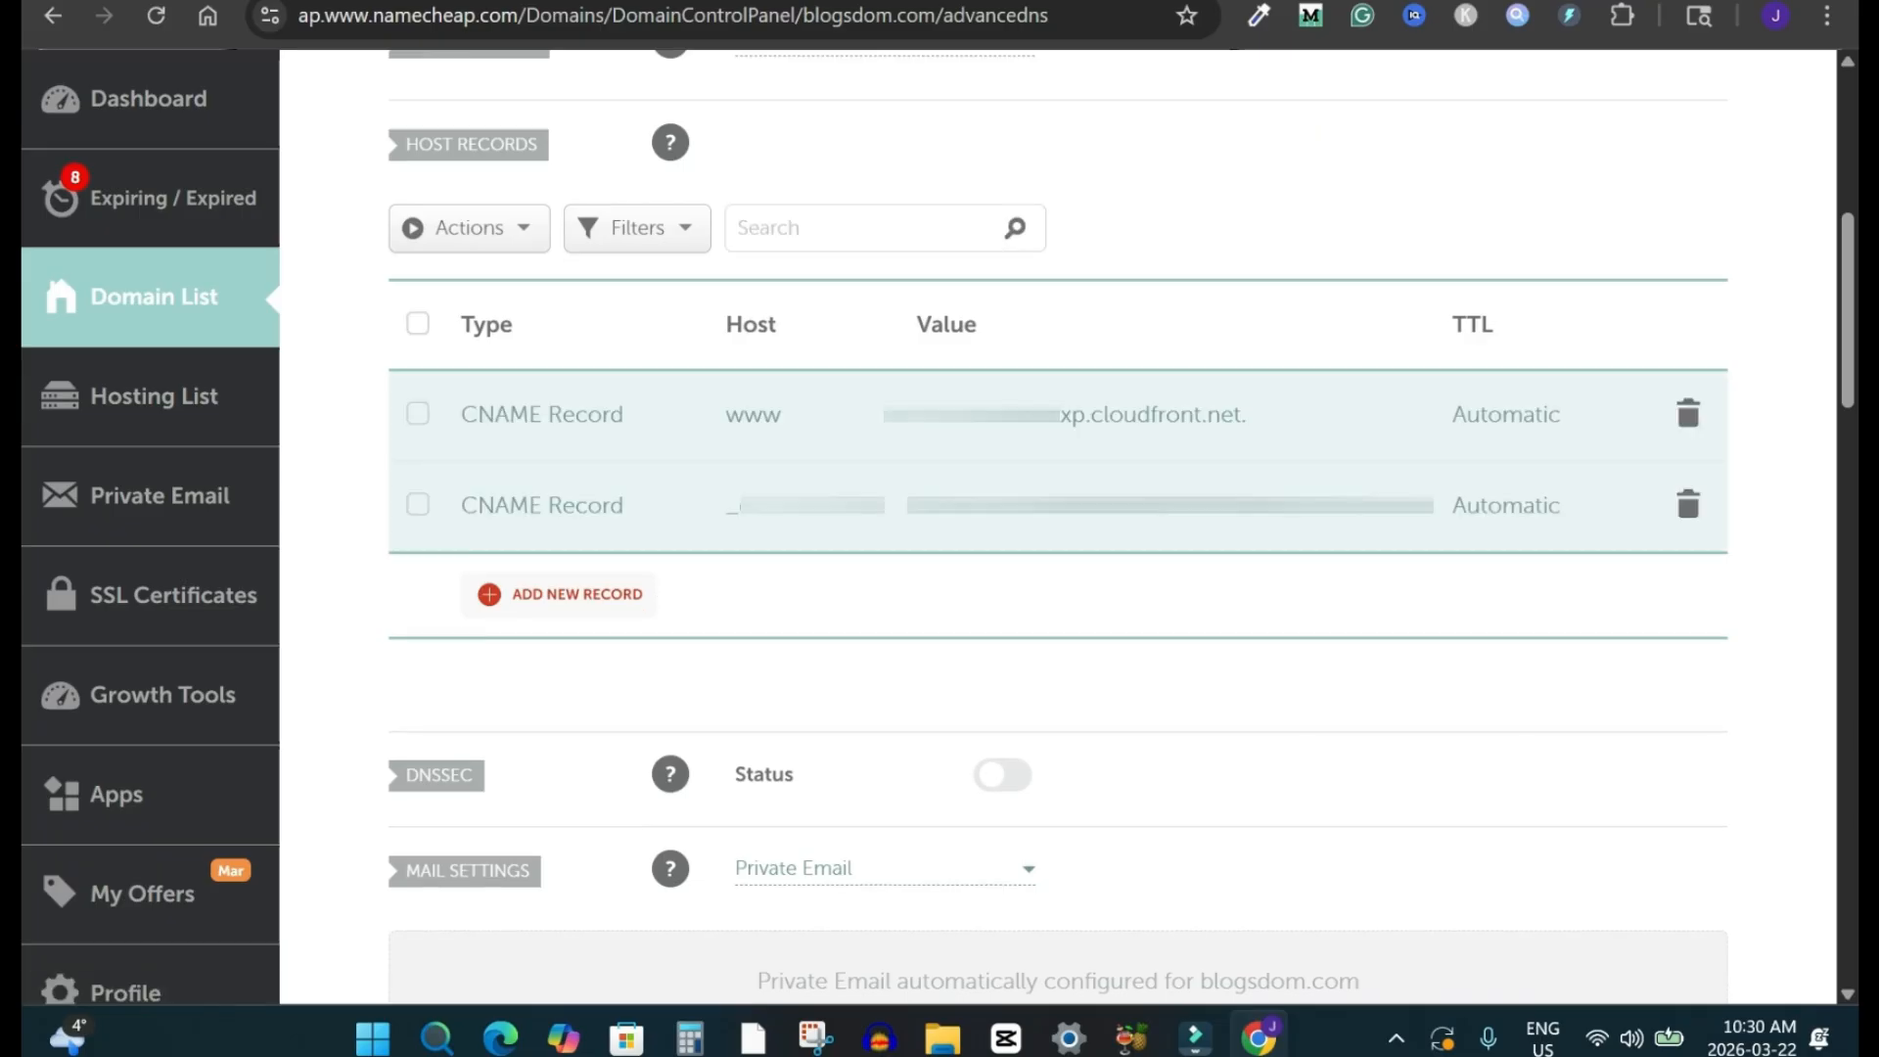
# Switch back to systeme.io, dismiss the DNS configuration instructions and refresh the custom domains page to check the domain's status.
pyautogui.click(450, 1)
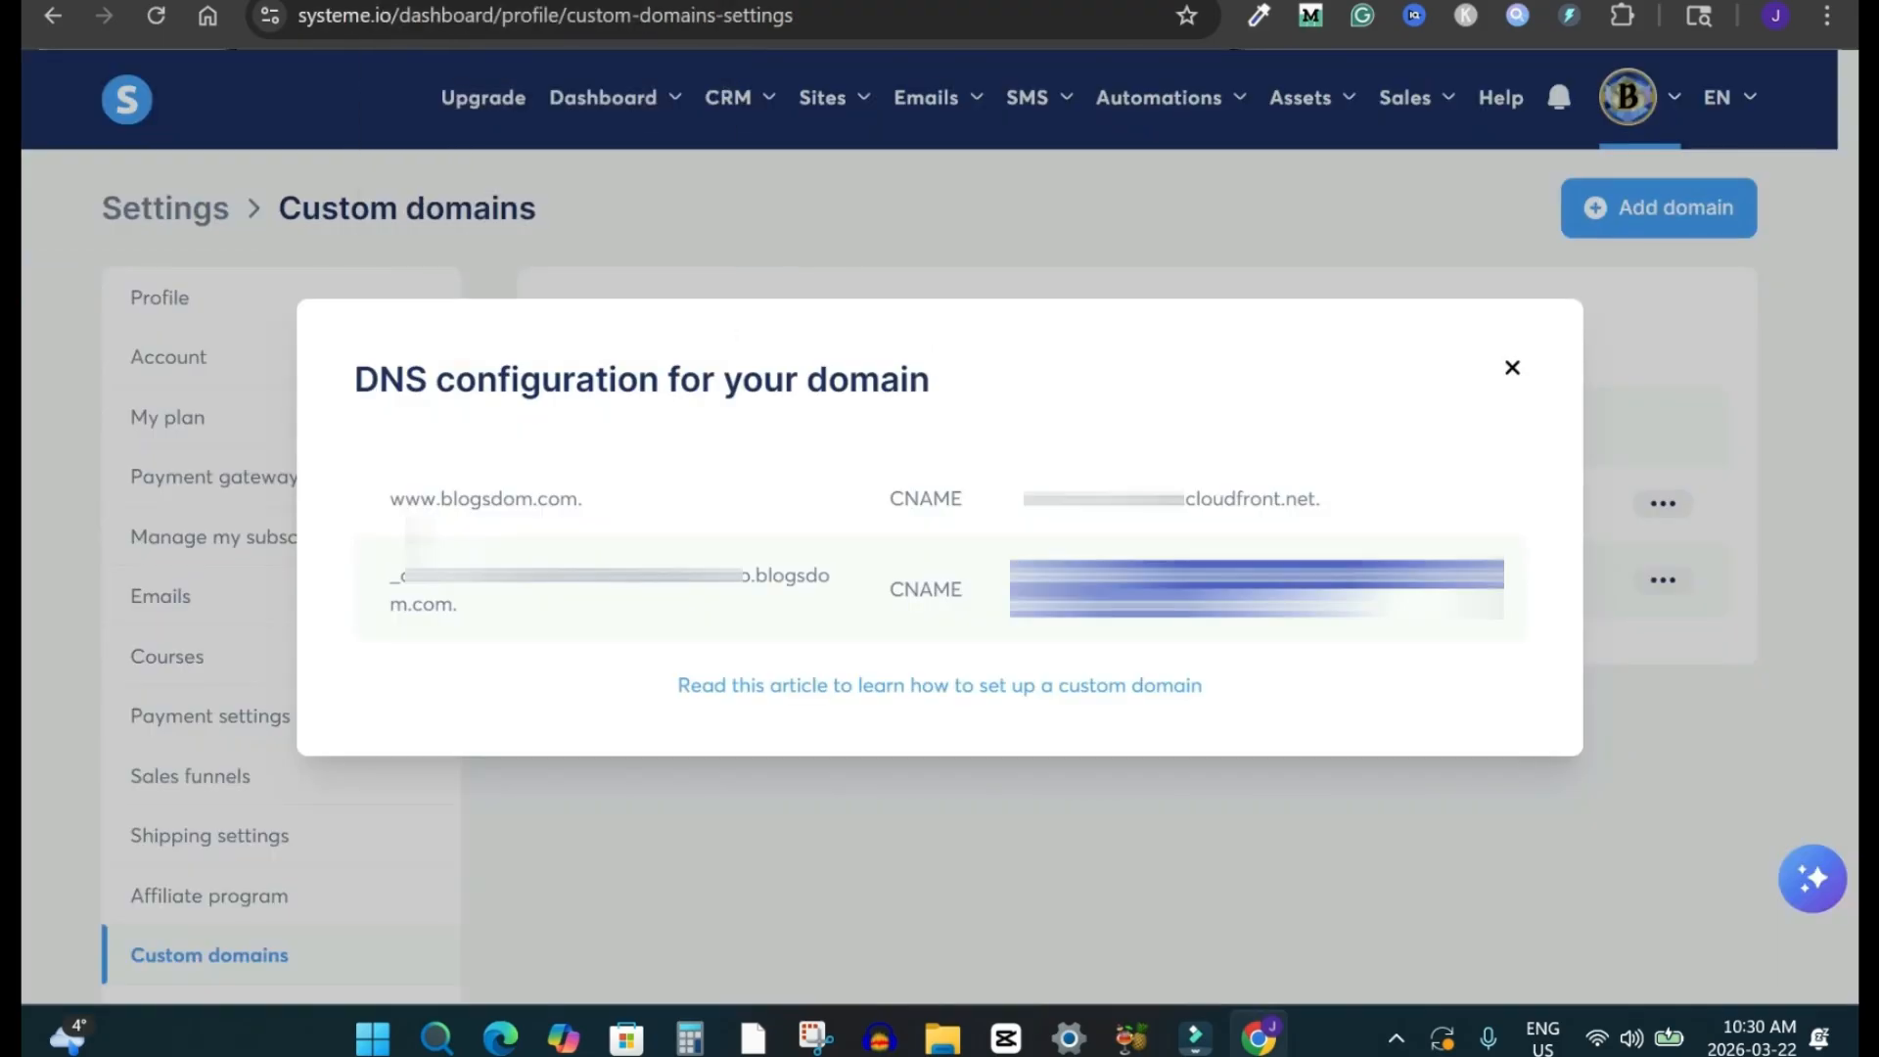
pyautogui.click(1512, 368)
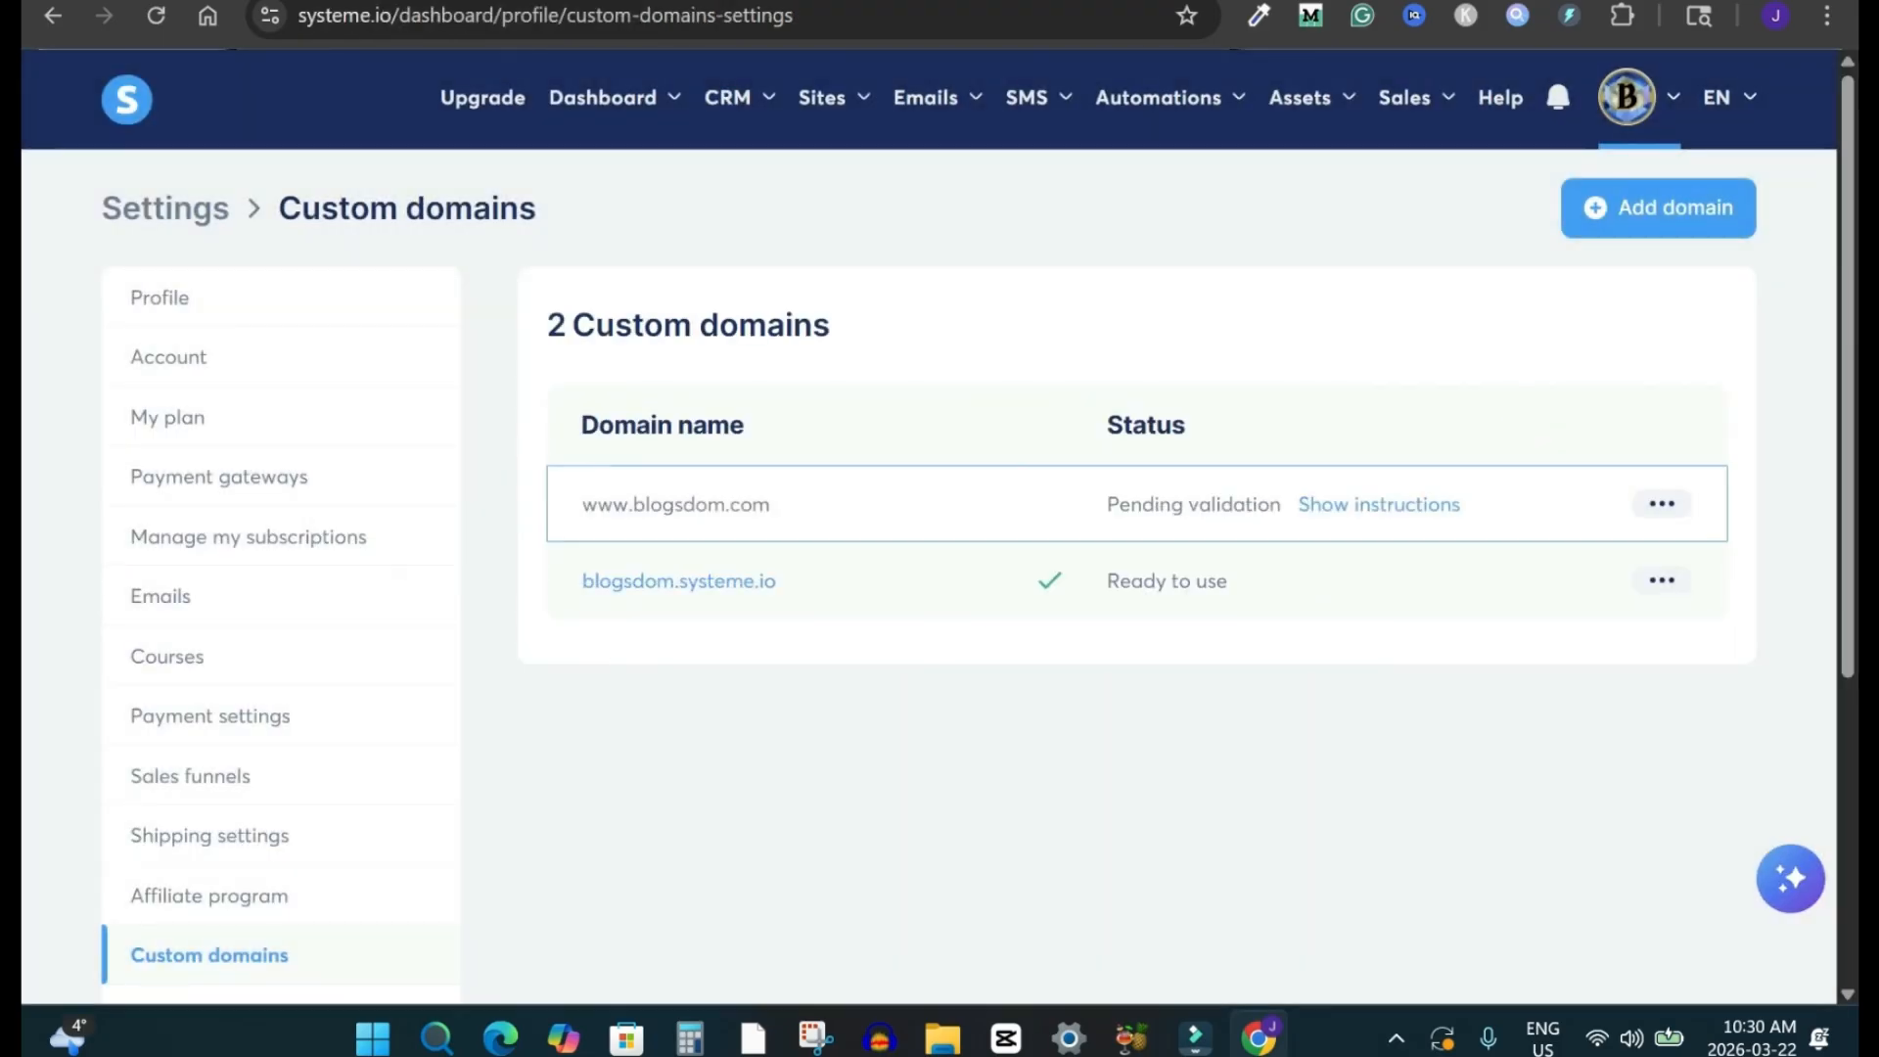
pyautogui.click(156, 16)
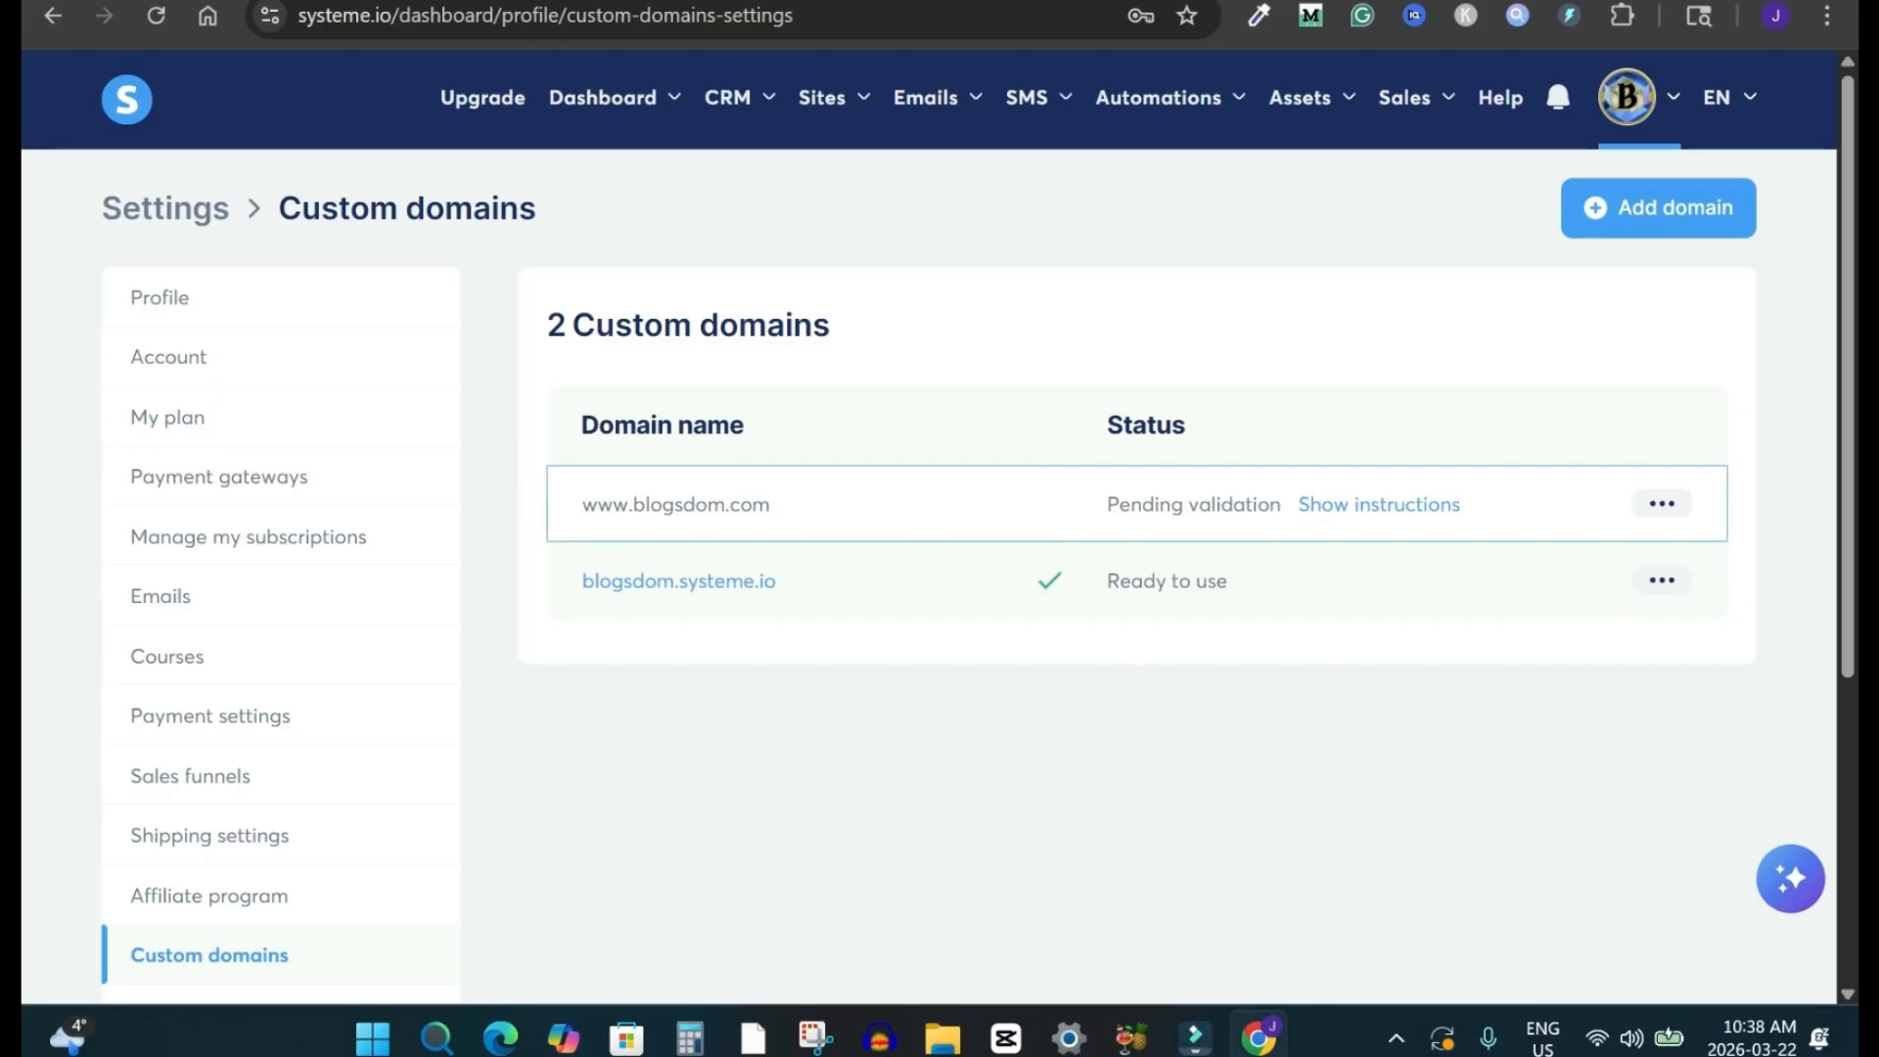
pyautogui.doubleClick(676, 504)
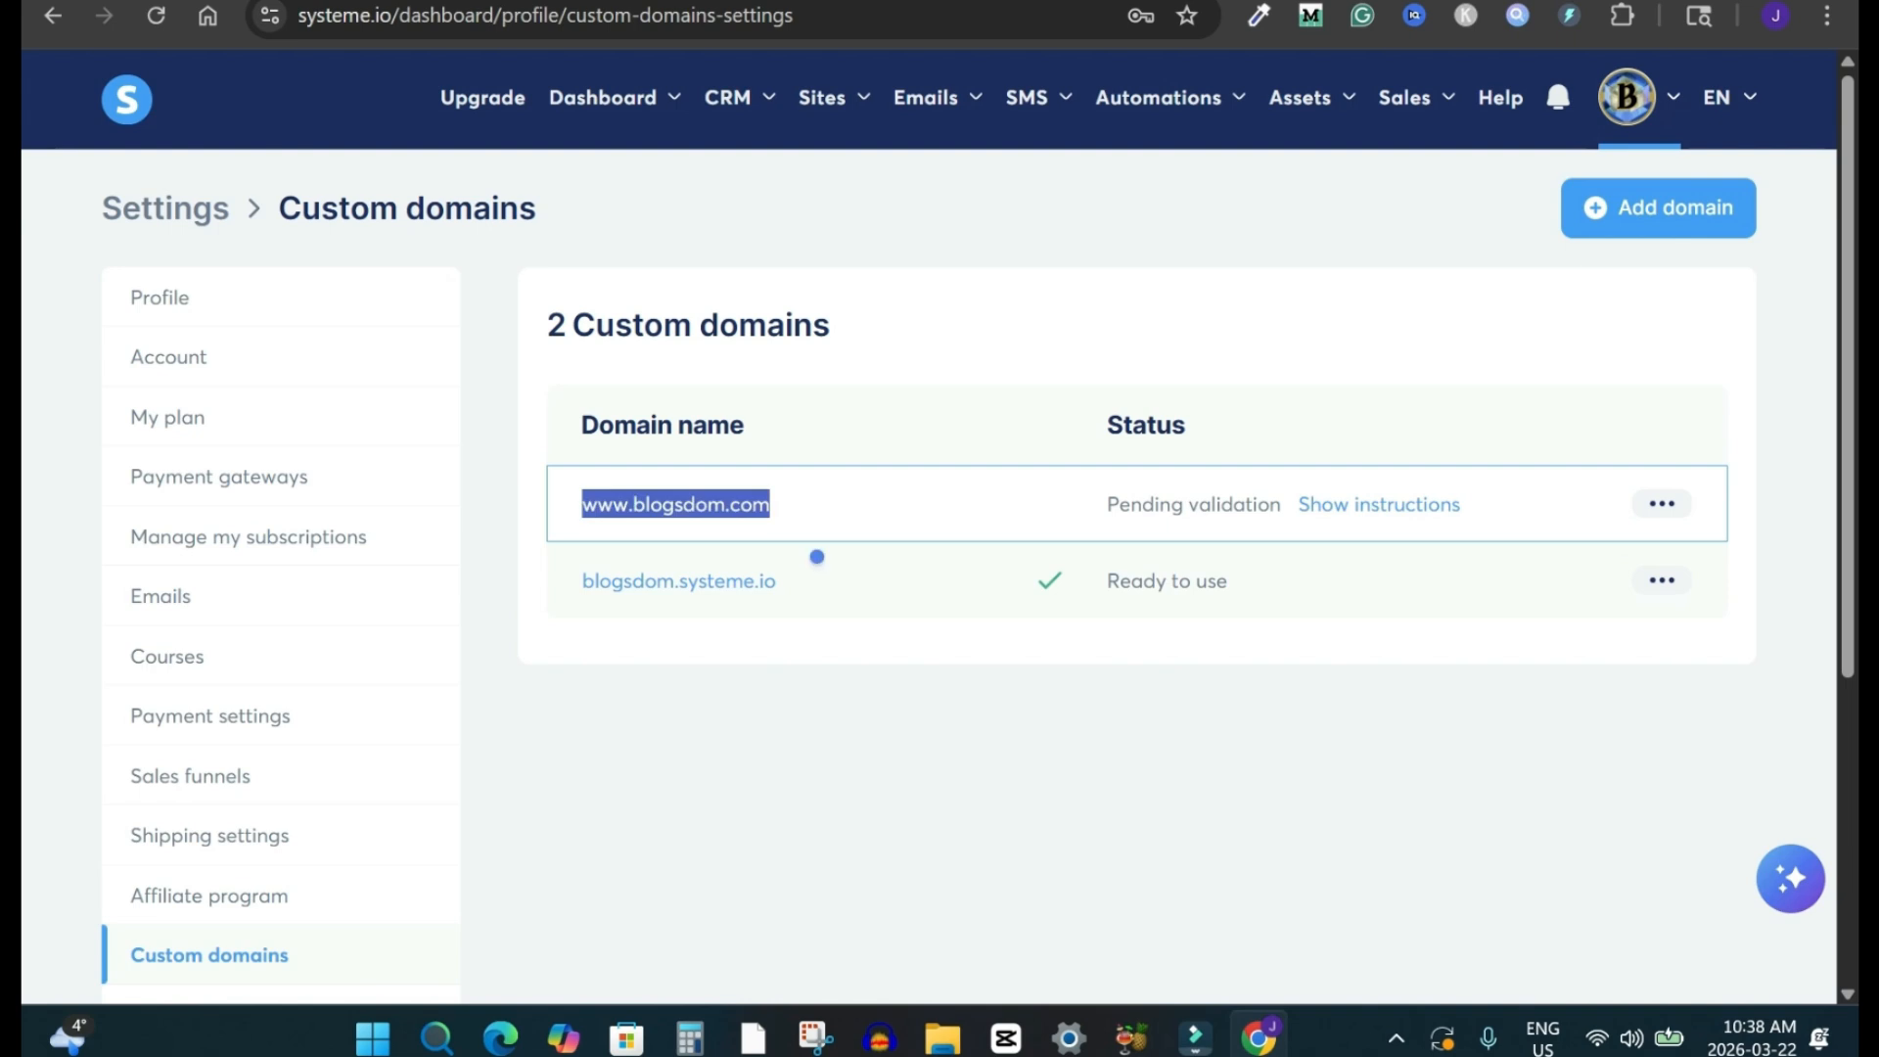
pyautogui.rightClick(690, 502)
pyautogui.click(744, 537)
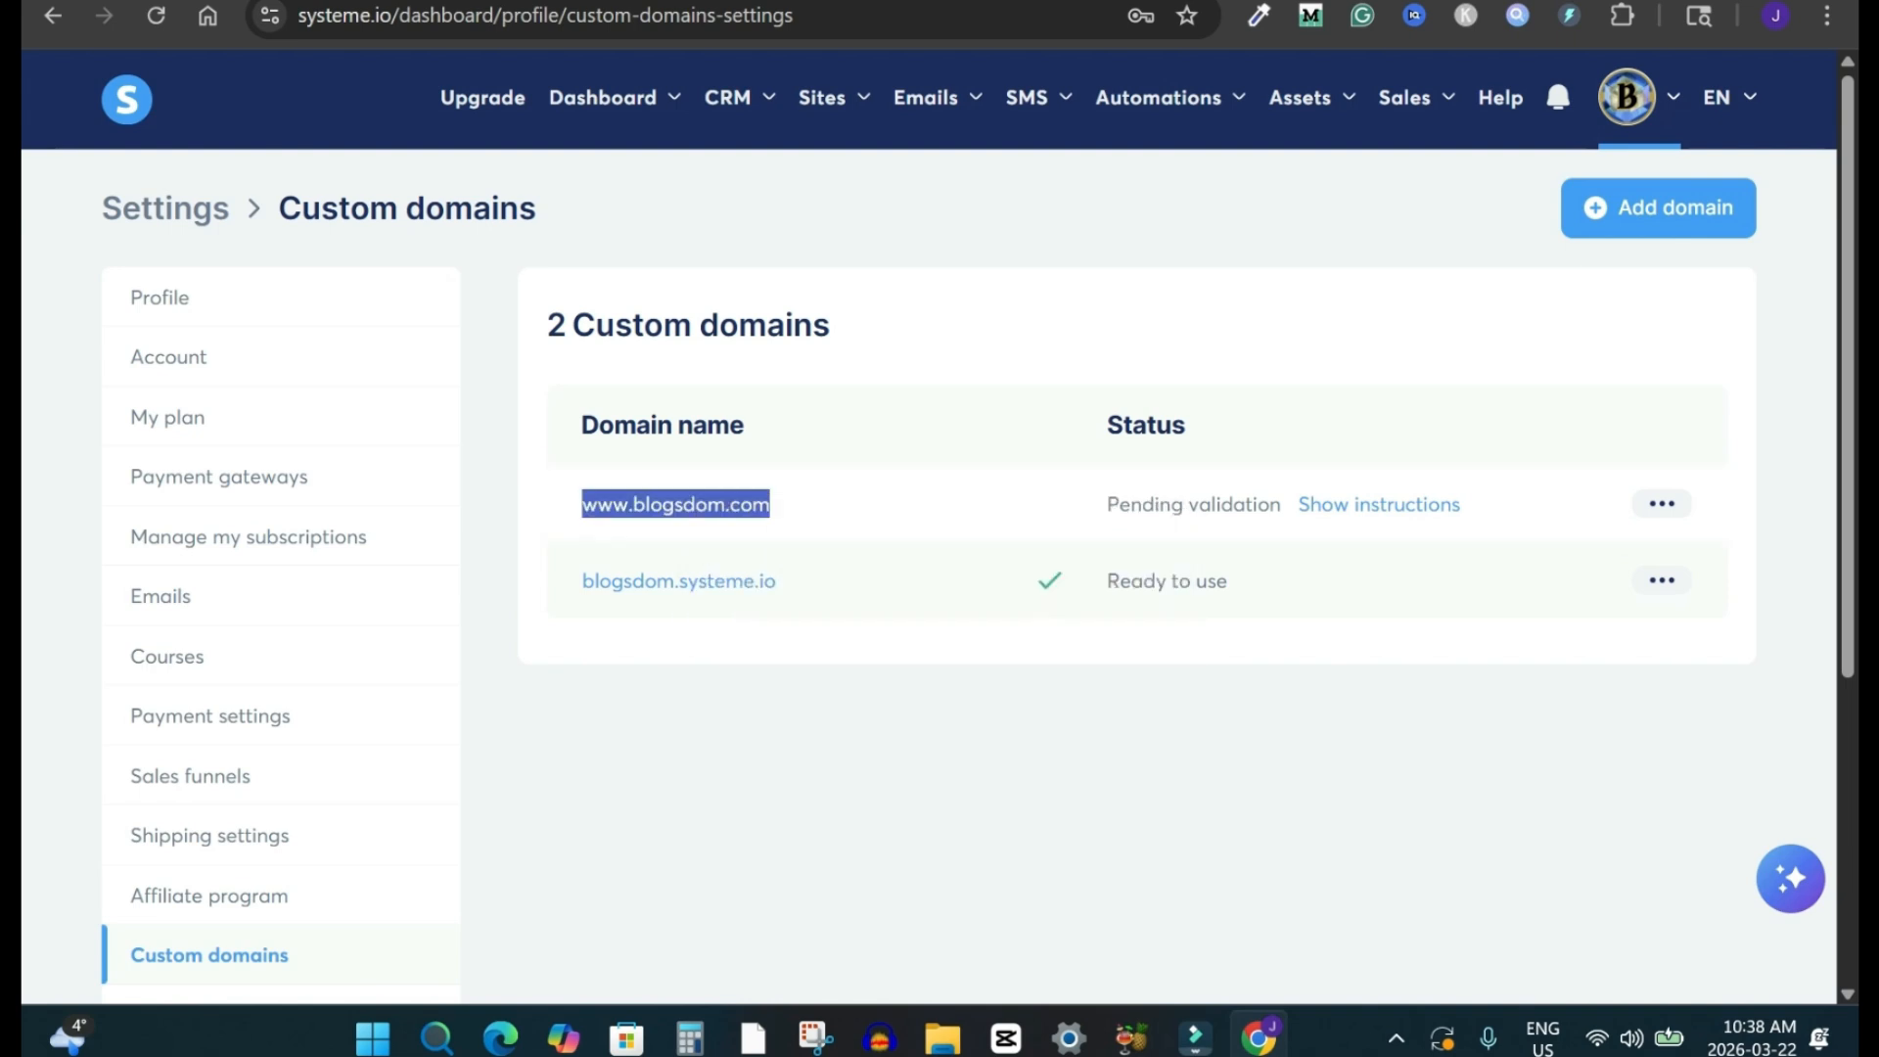
pyautogui.hotkey('ctrl', 'Tab')
pyautogui.click(365, 16)
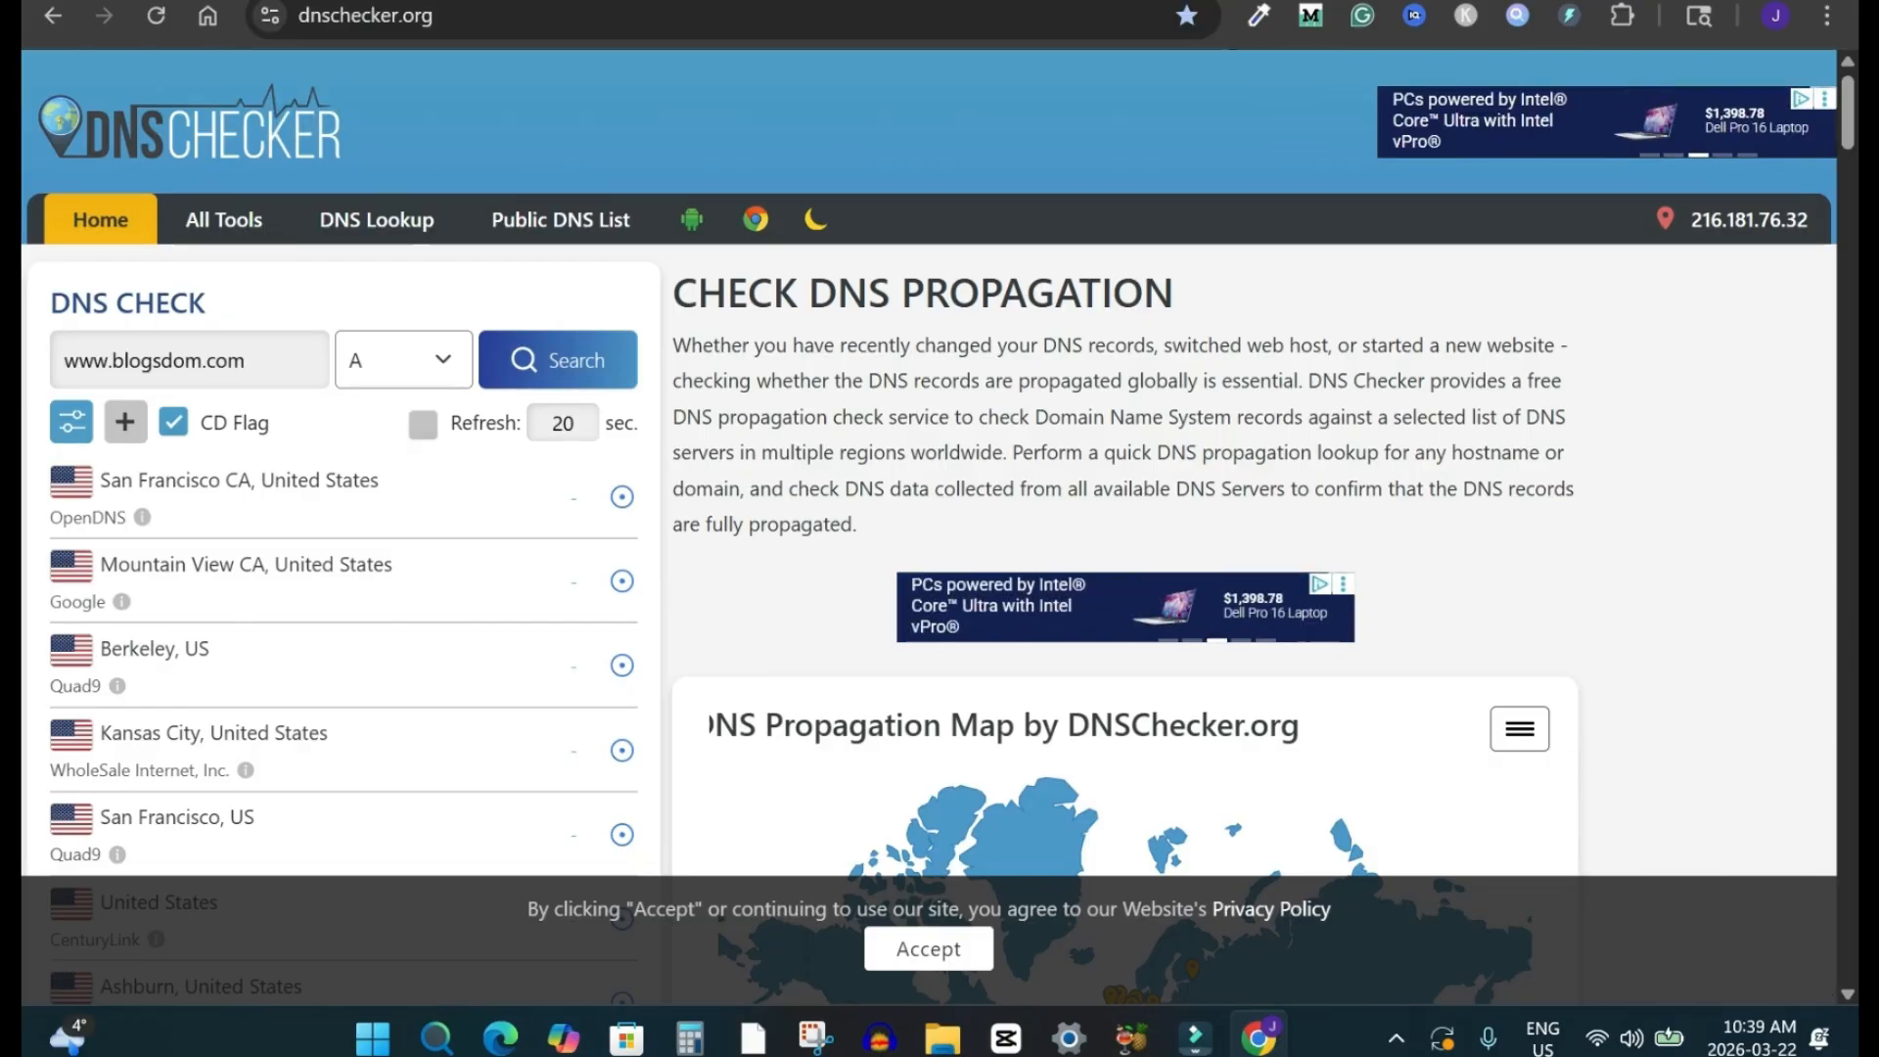
pyautogui.click(404, 360)
pyautogui.click(385, 486)
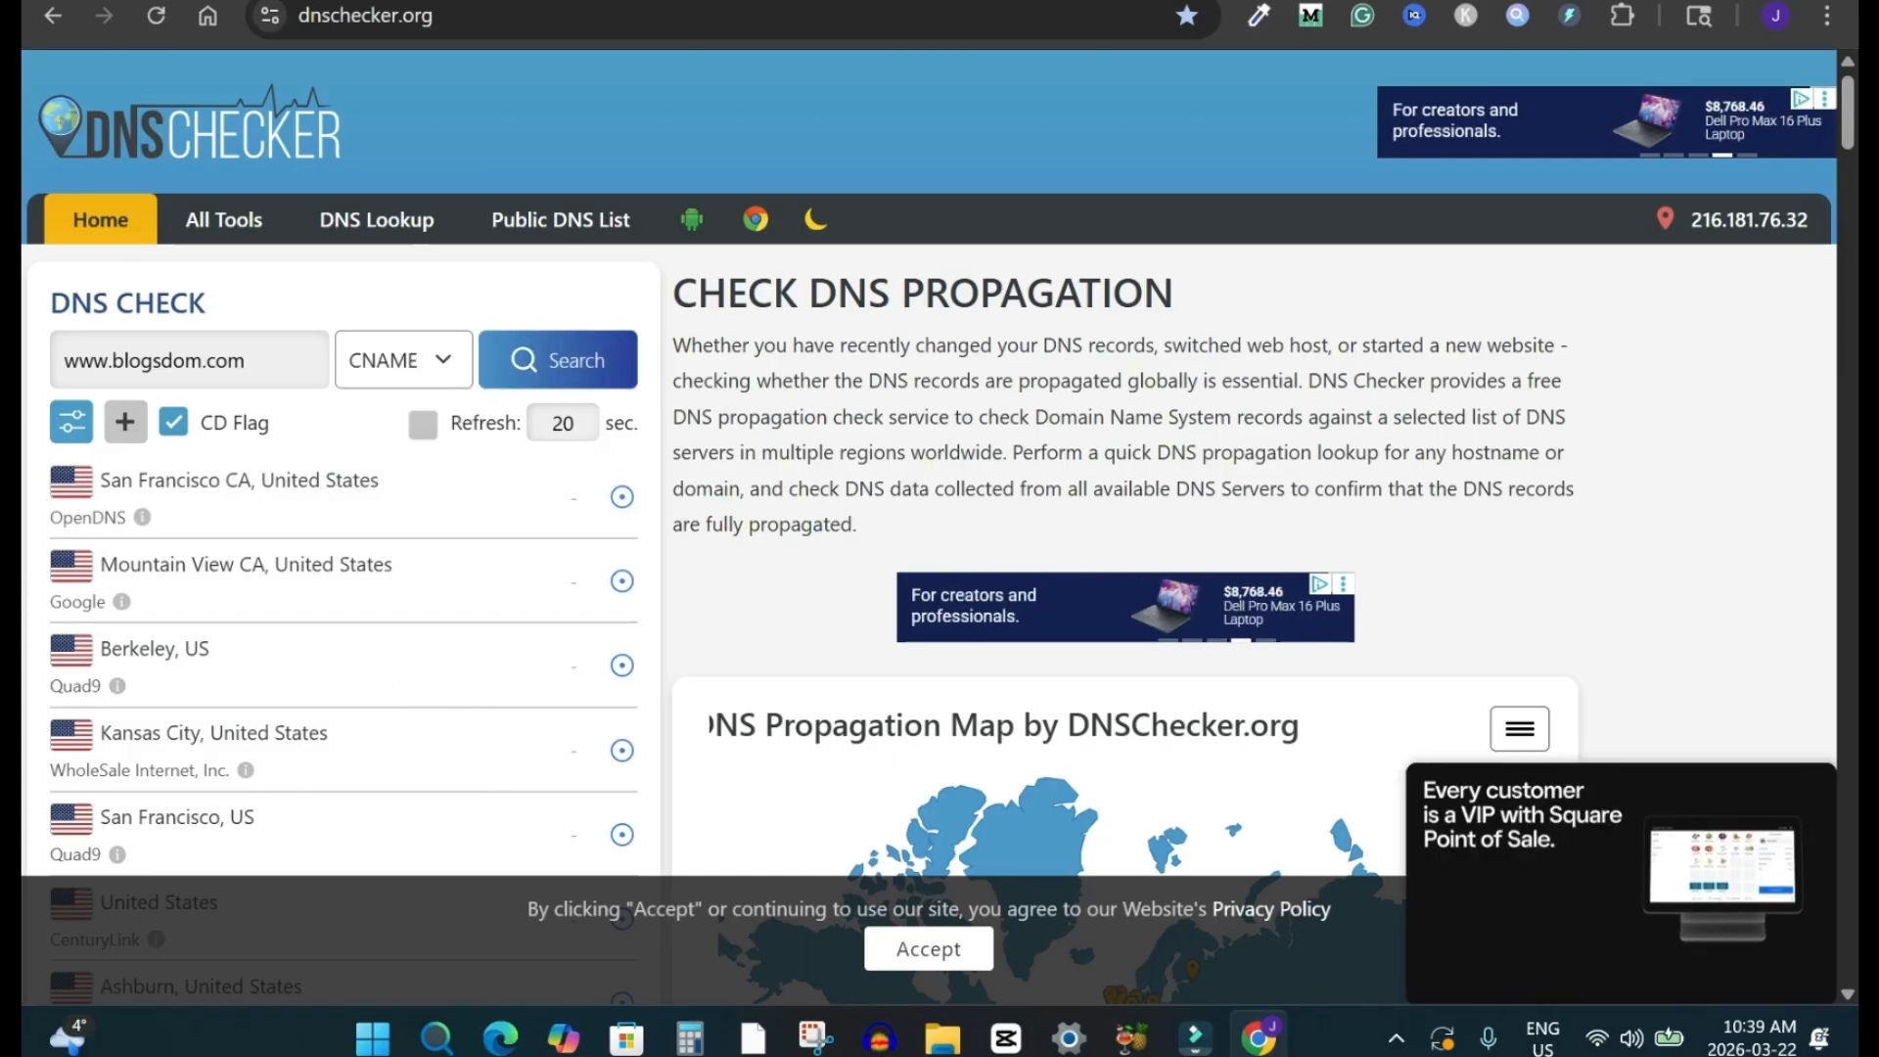
pyautogui.click(558, 360)
pyautogui.scroll(-2, 929, 529)
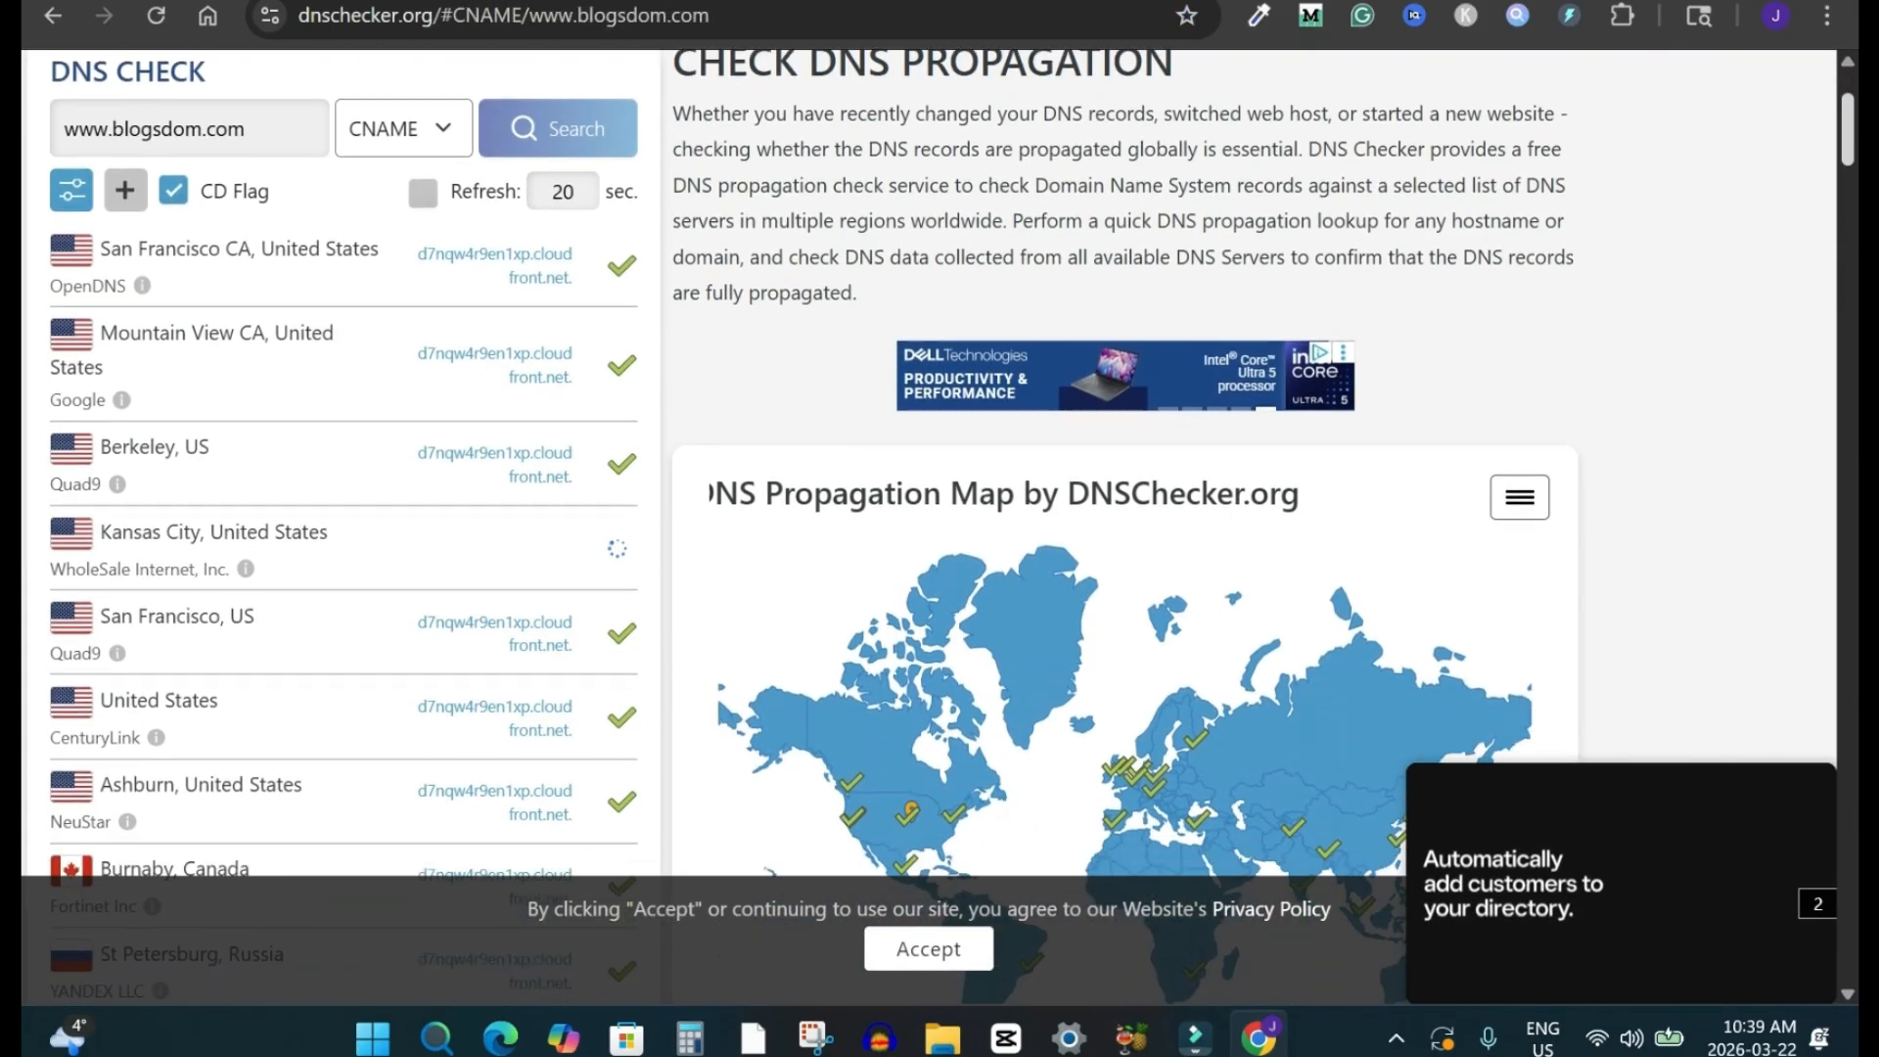
pyautogui.scroll(-3, 929, 529)
pyautogui.scroll(2, 929, 528)
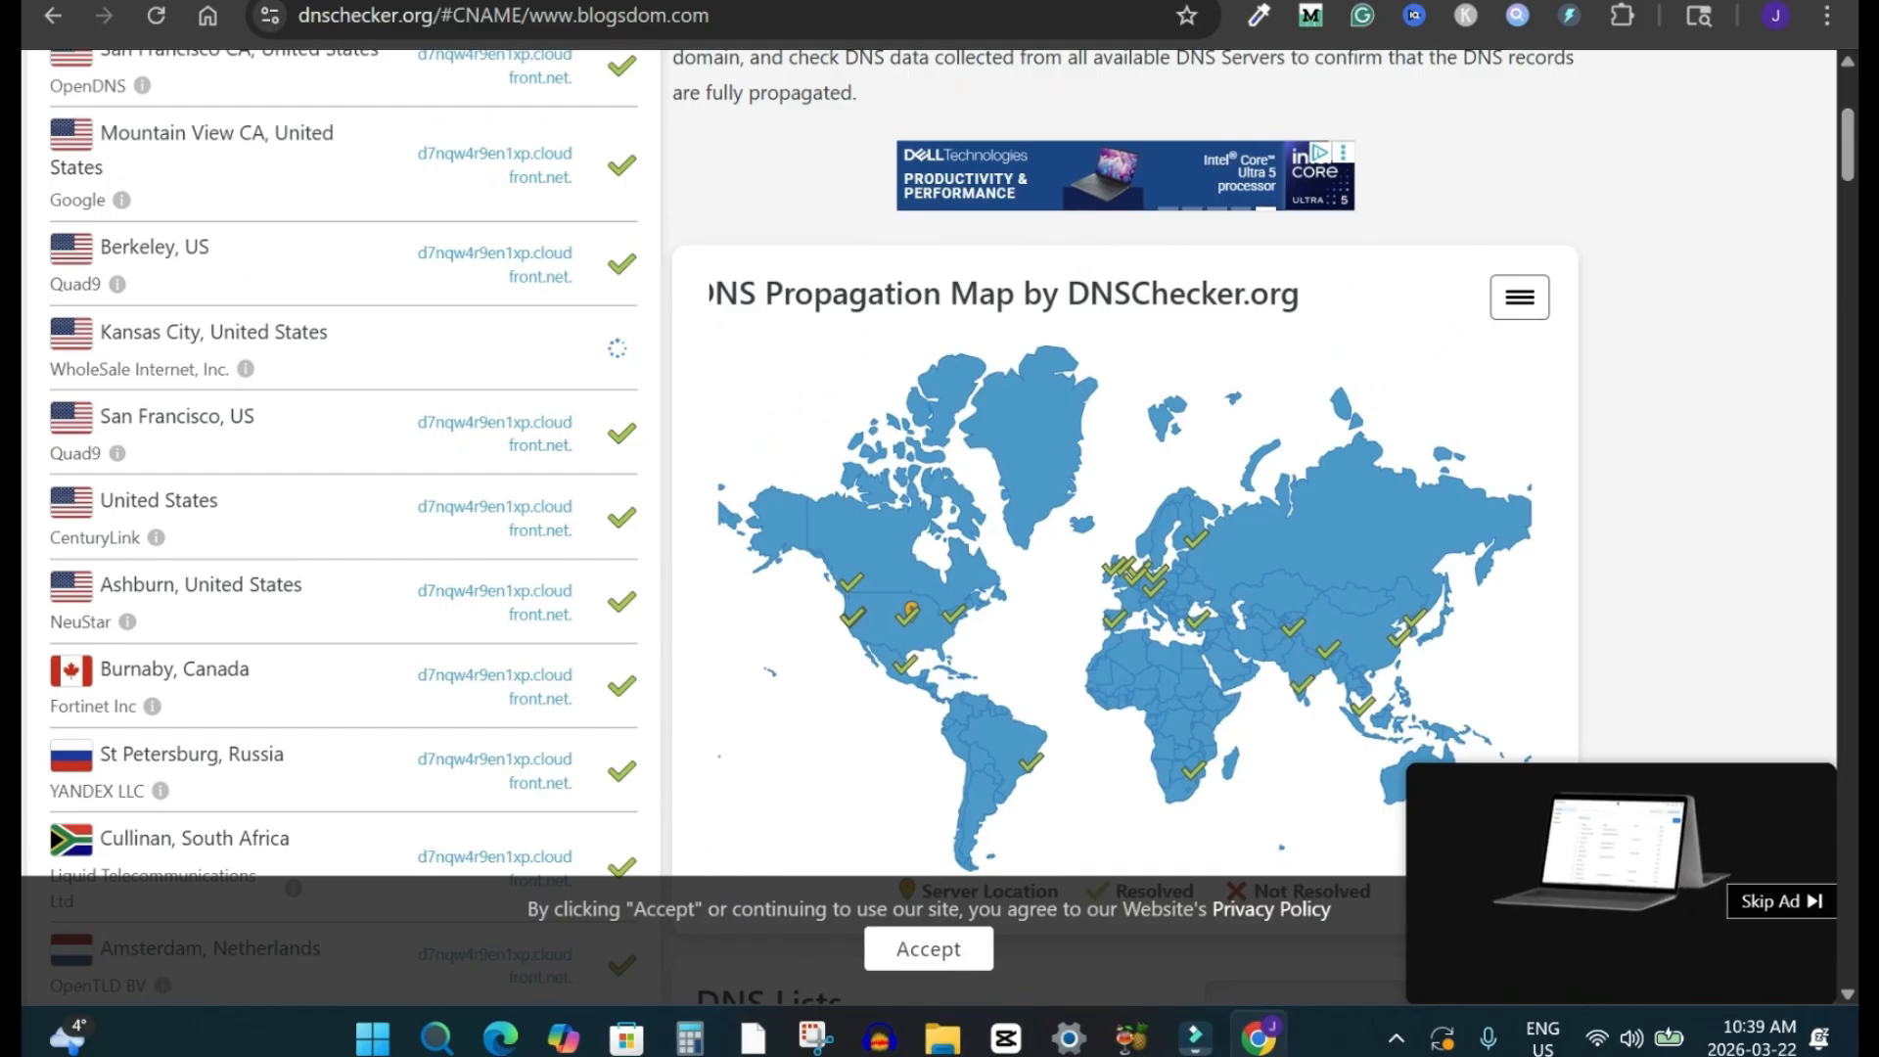
pyautogui.moveTo(343, 348)
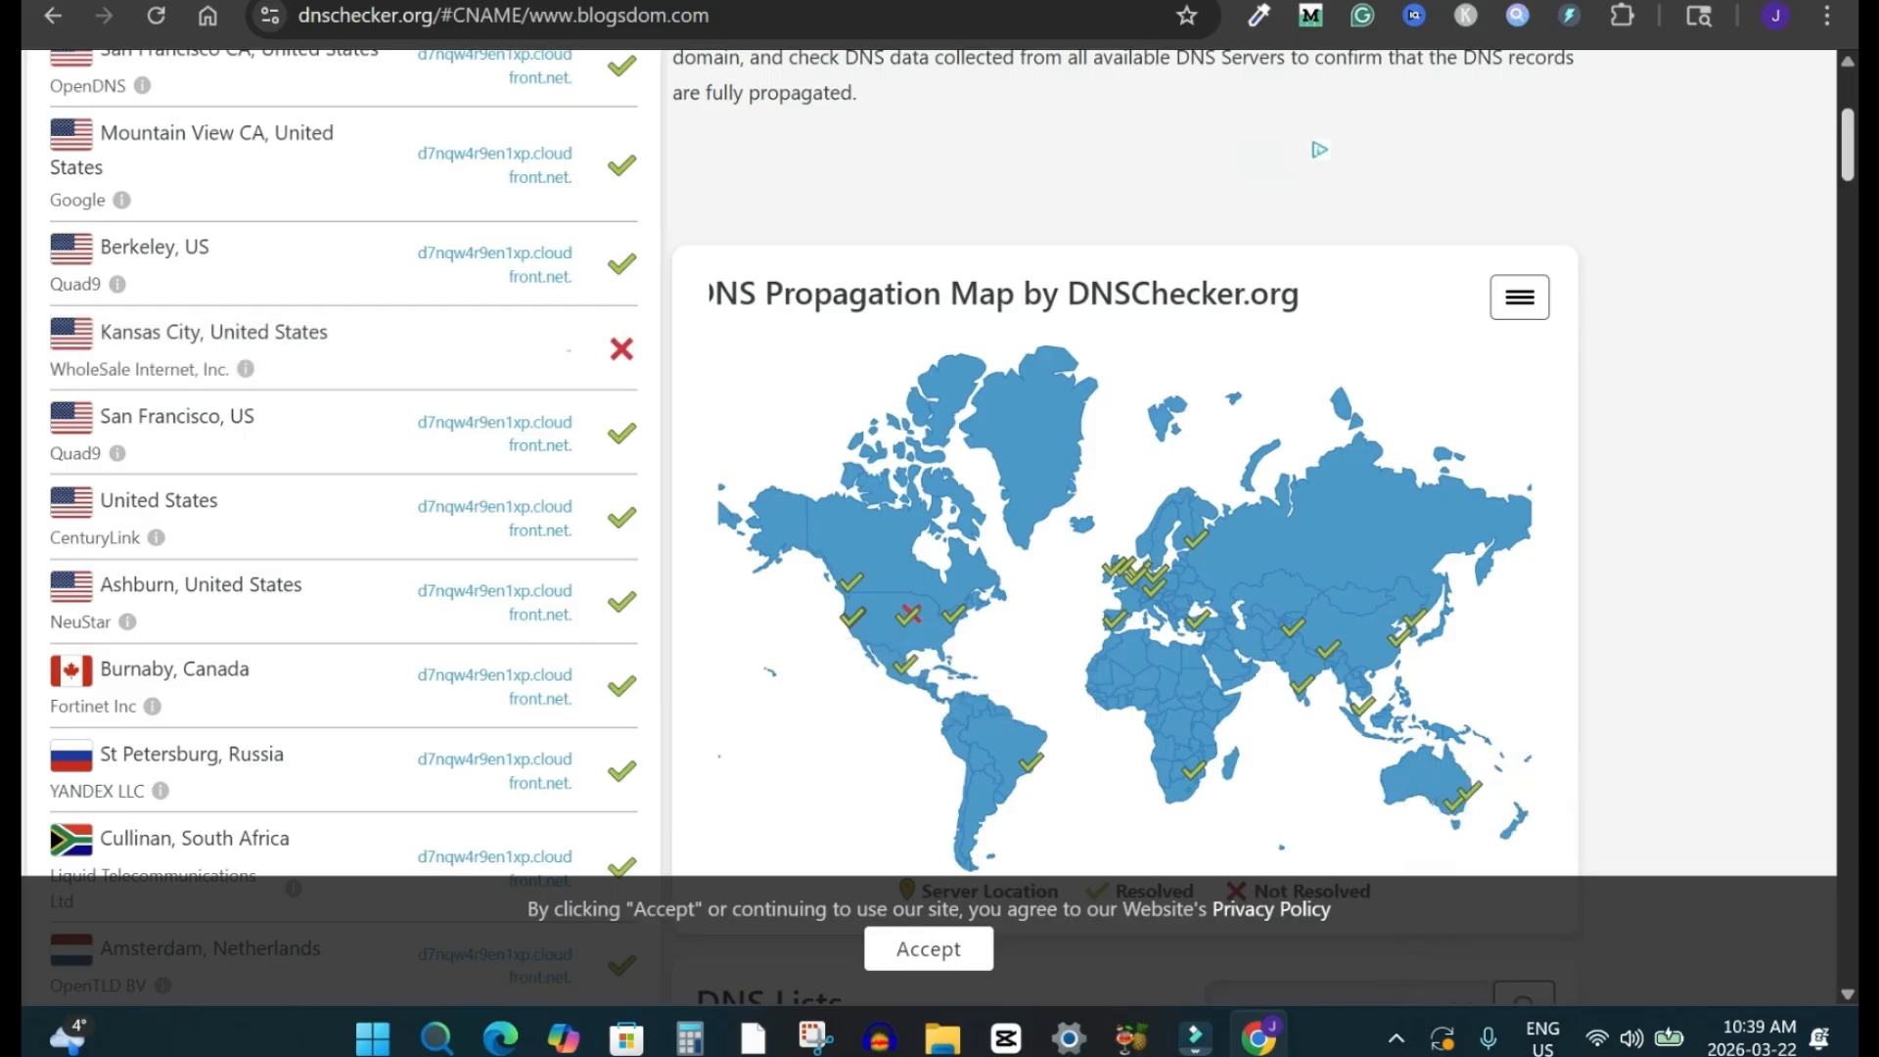
pyautogui.scroll(-3, 940, 528)
pyautogui.scroll(-10, 343, 529)
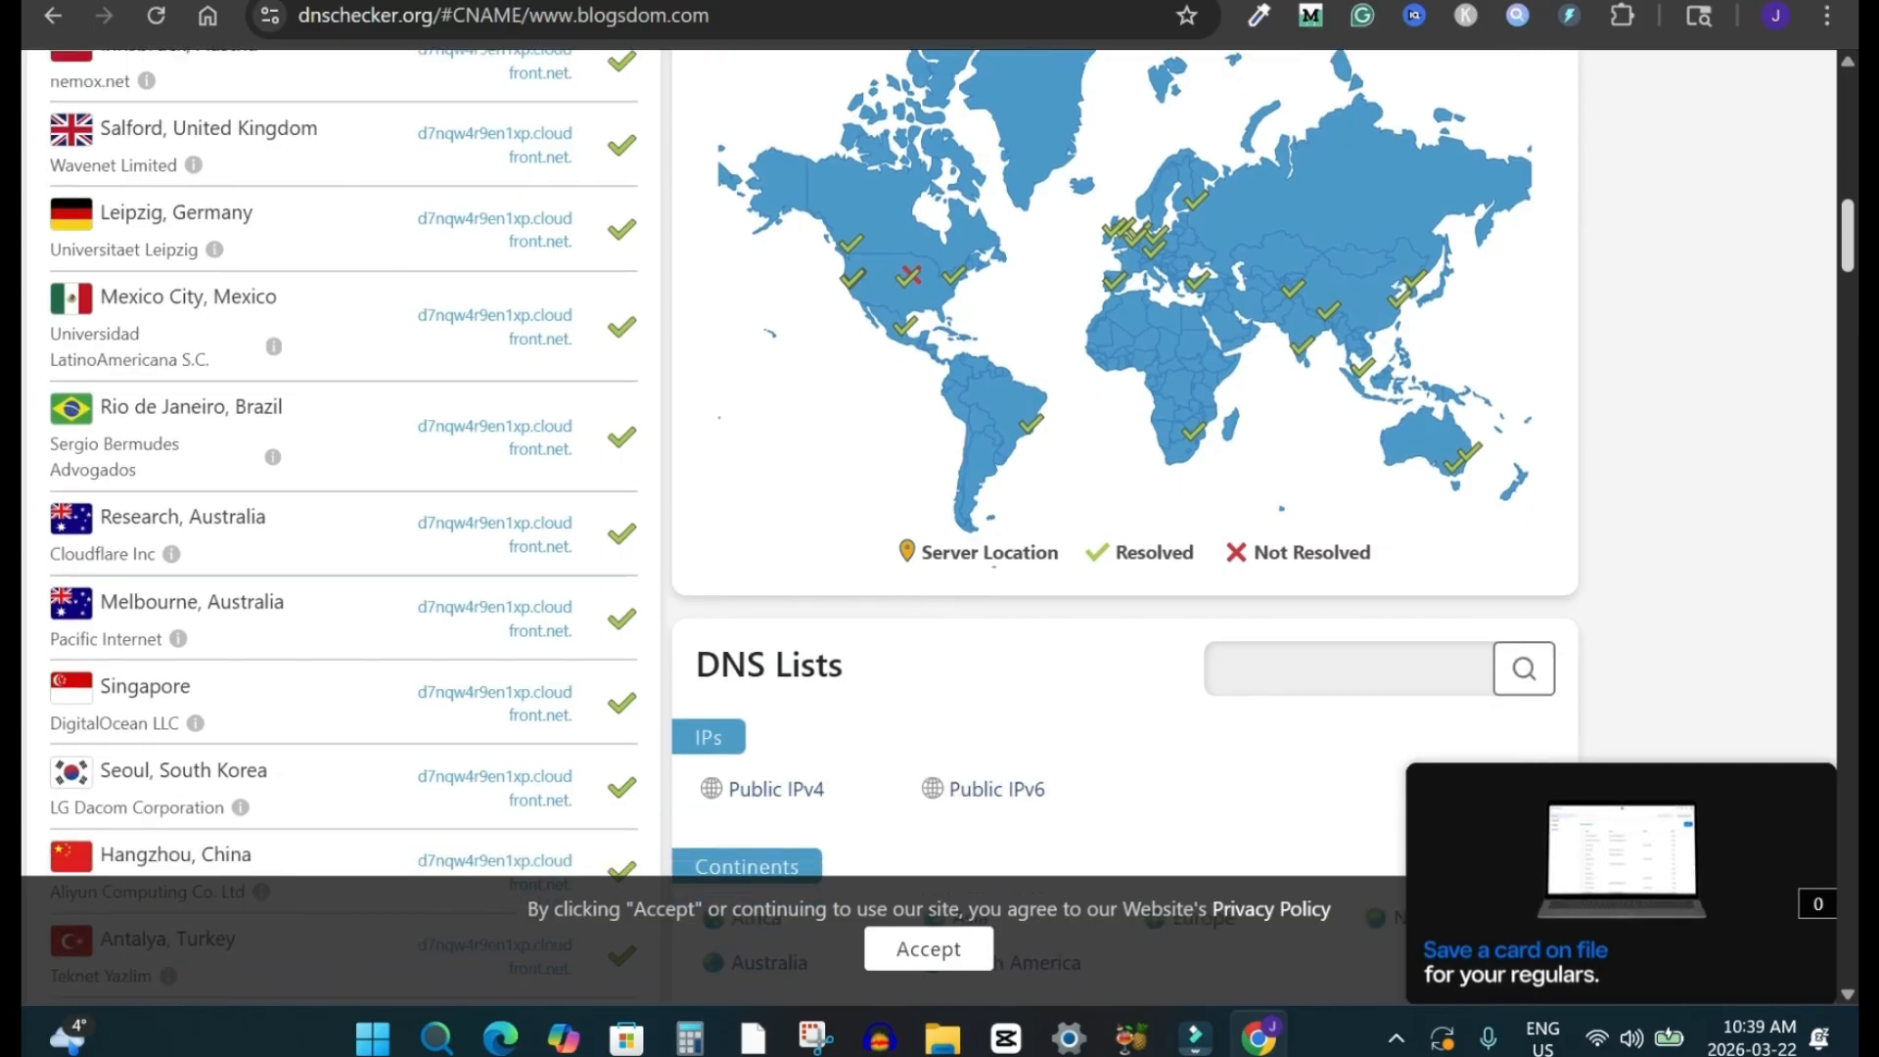
pyautogui.scroll(-5, 939, 528)
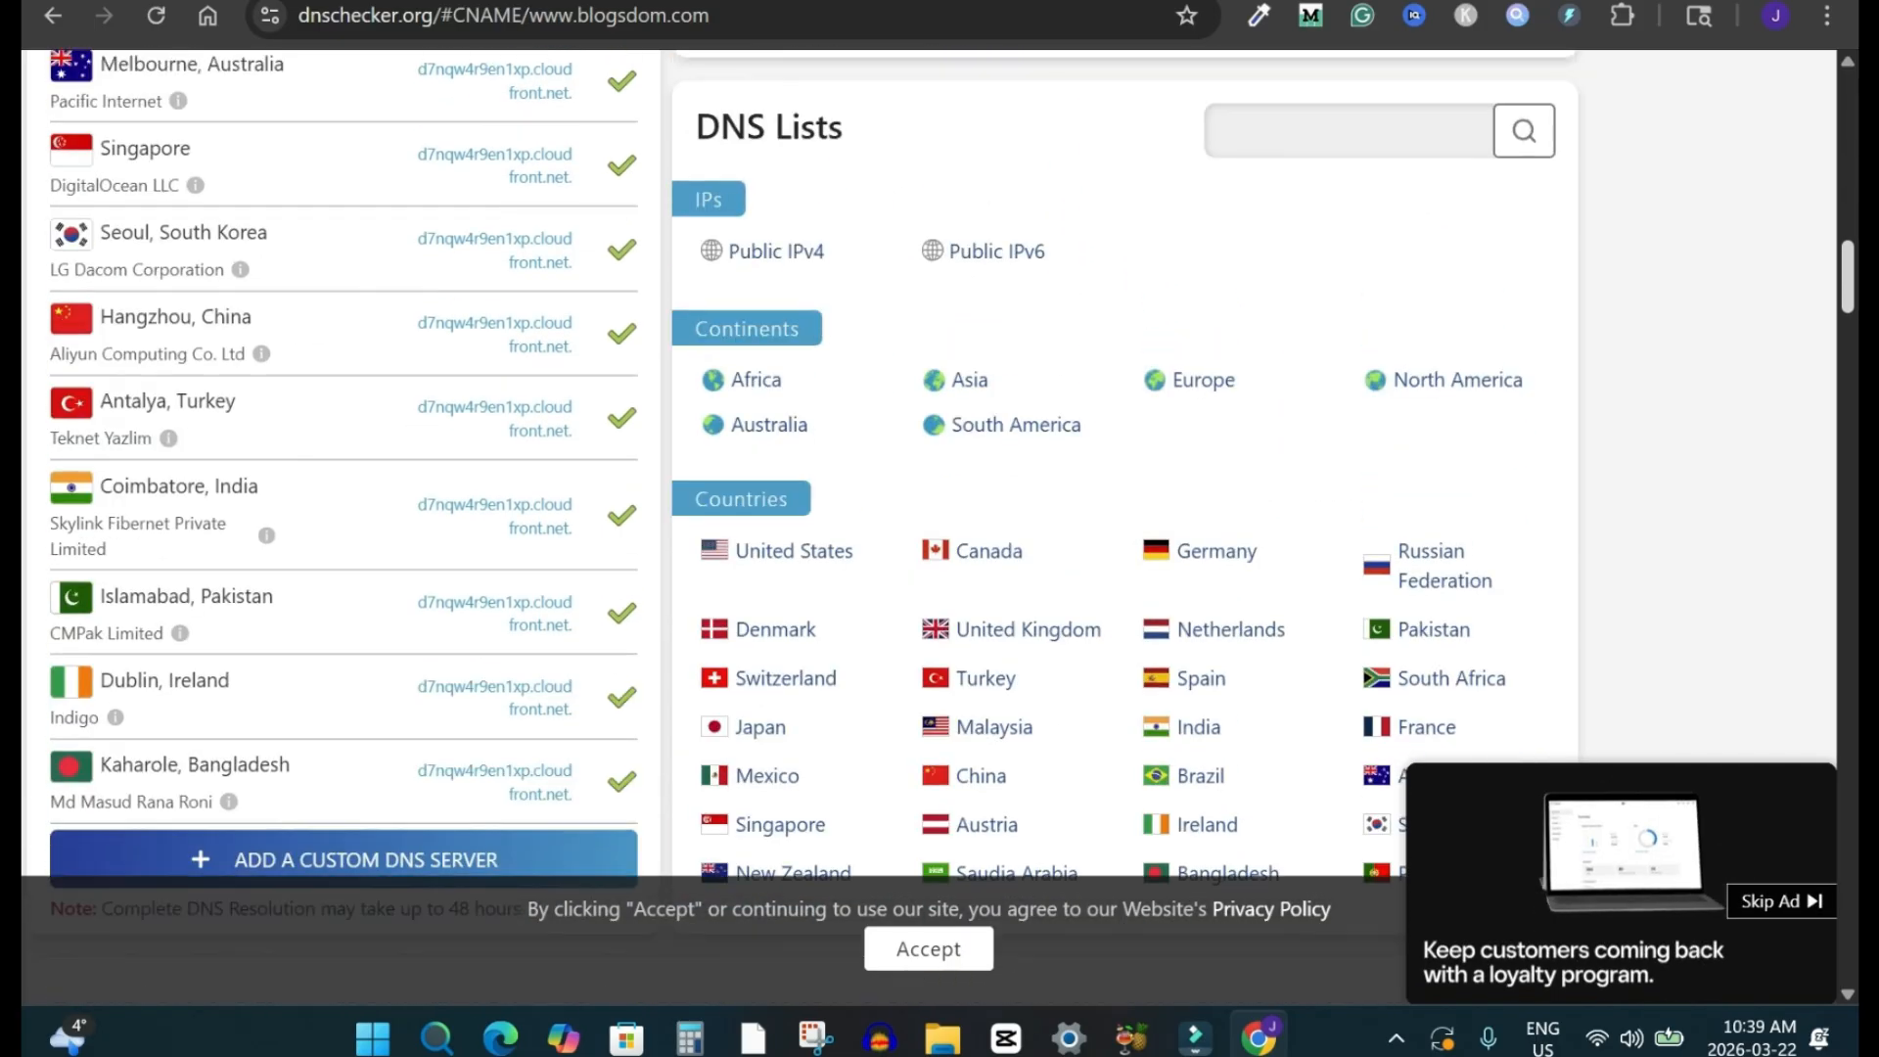
pyautogui.scroll(15, 342, 568)
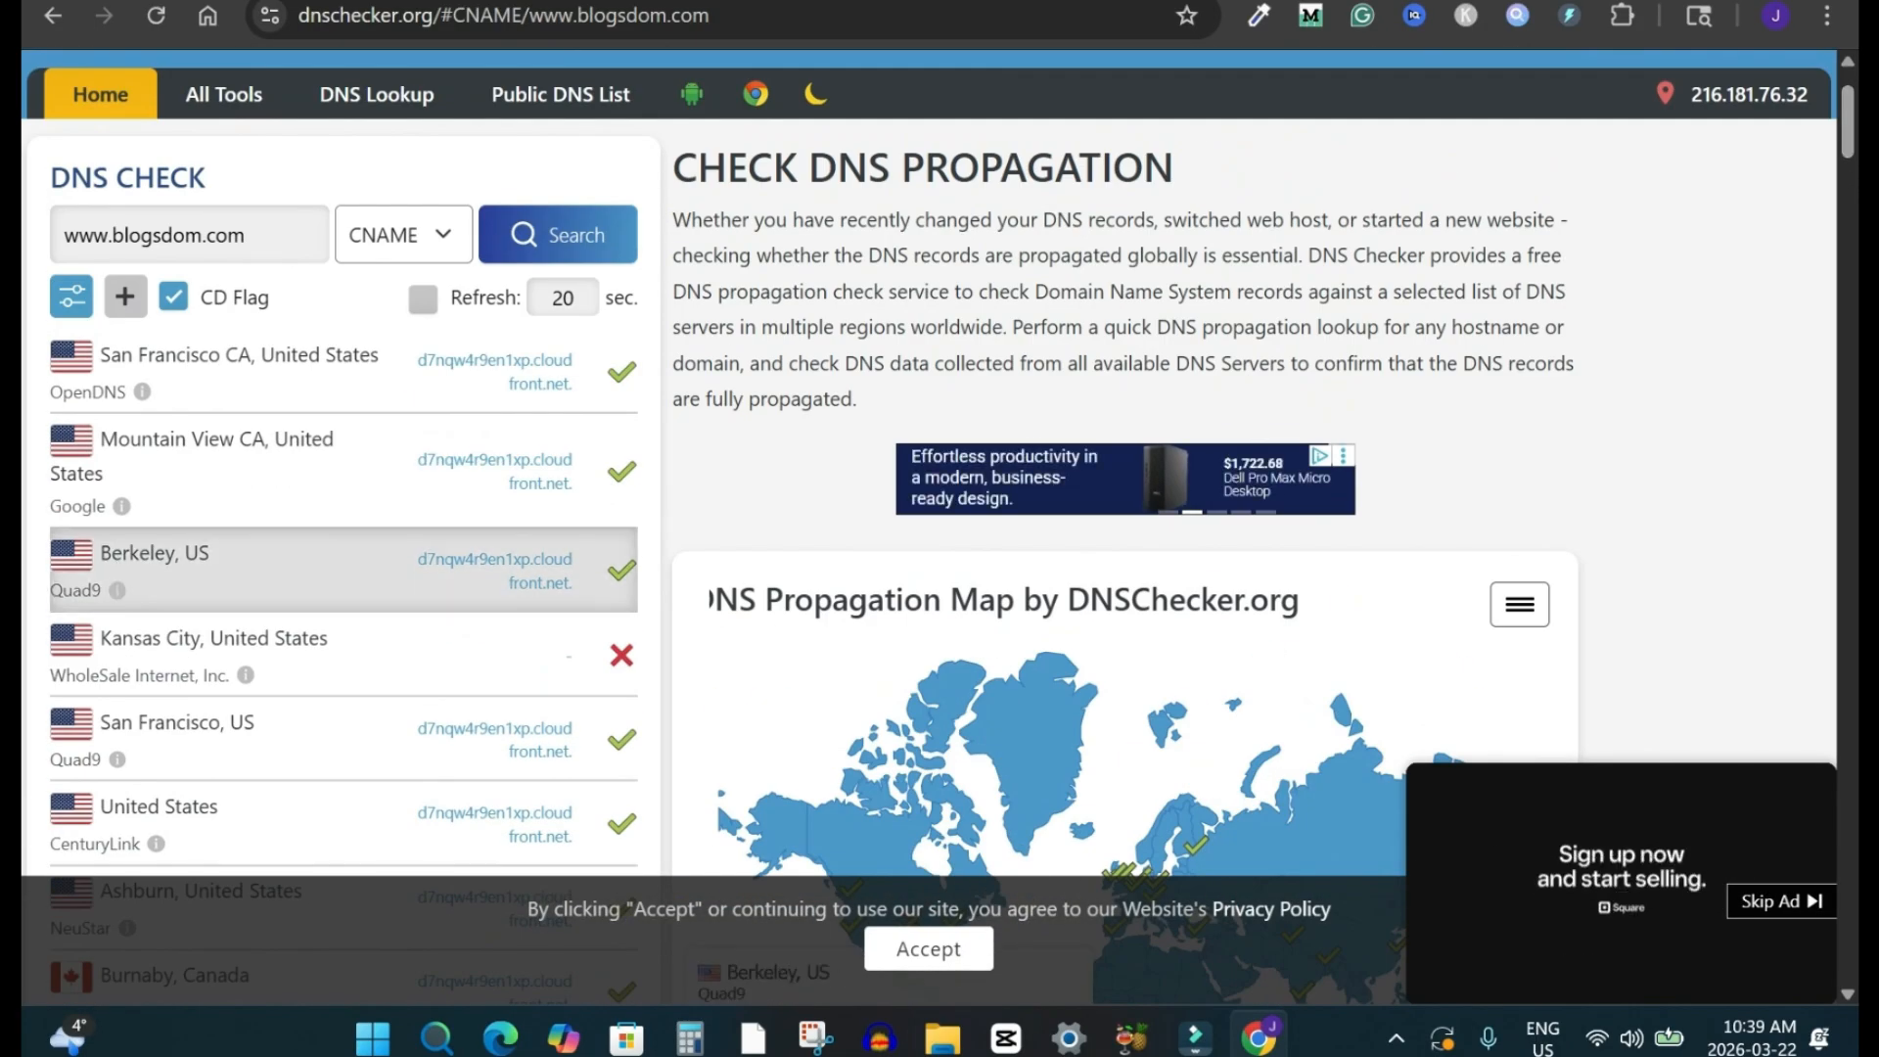
pyautogui.click(156, 16)
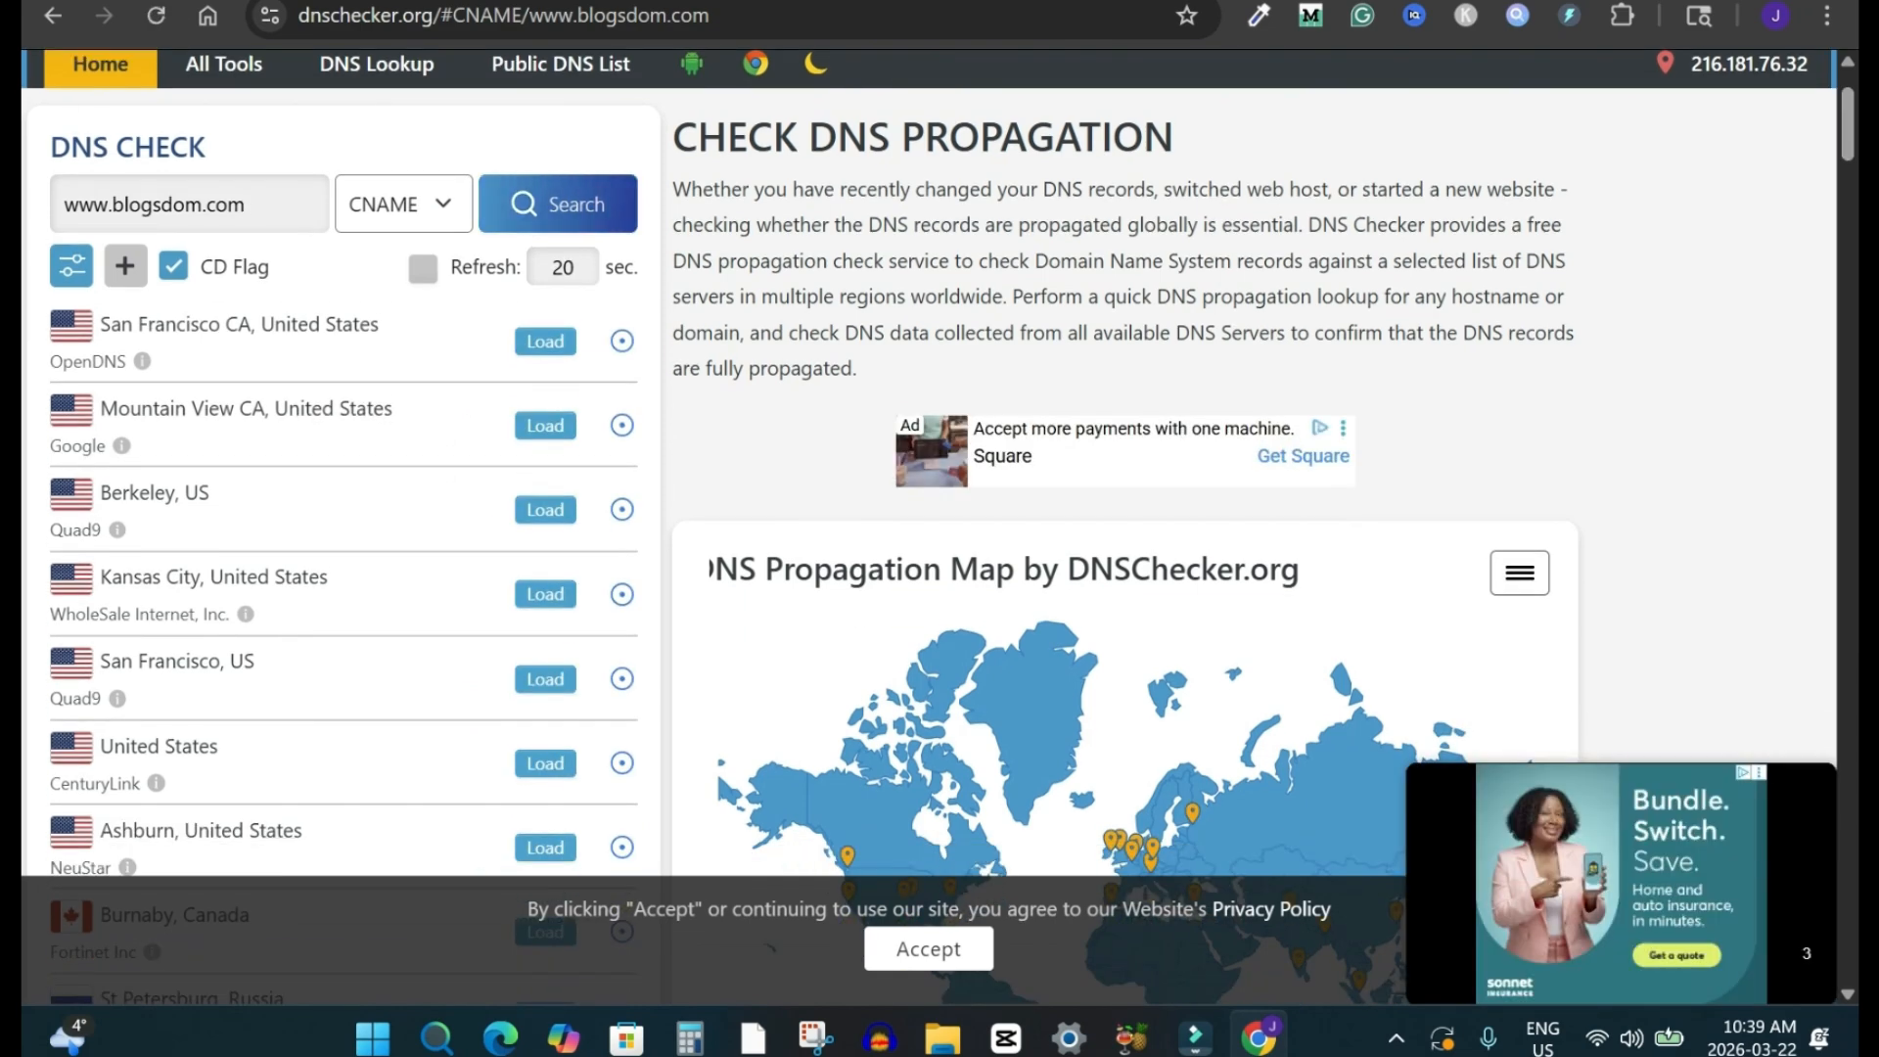
pyautogui.scroll(-5, 927, 528)
pyautogui.scroll(-3, 343, 382)
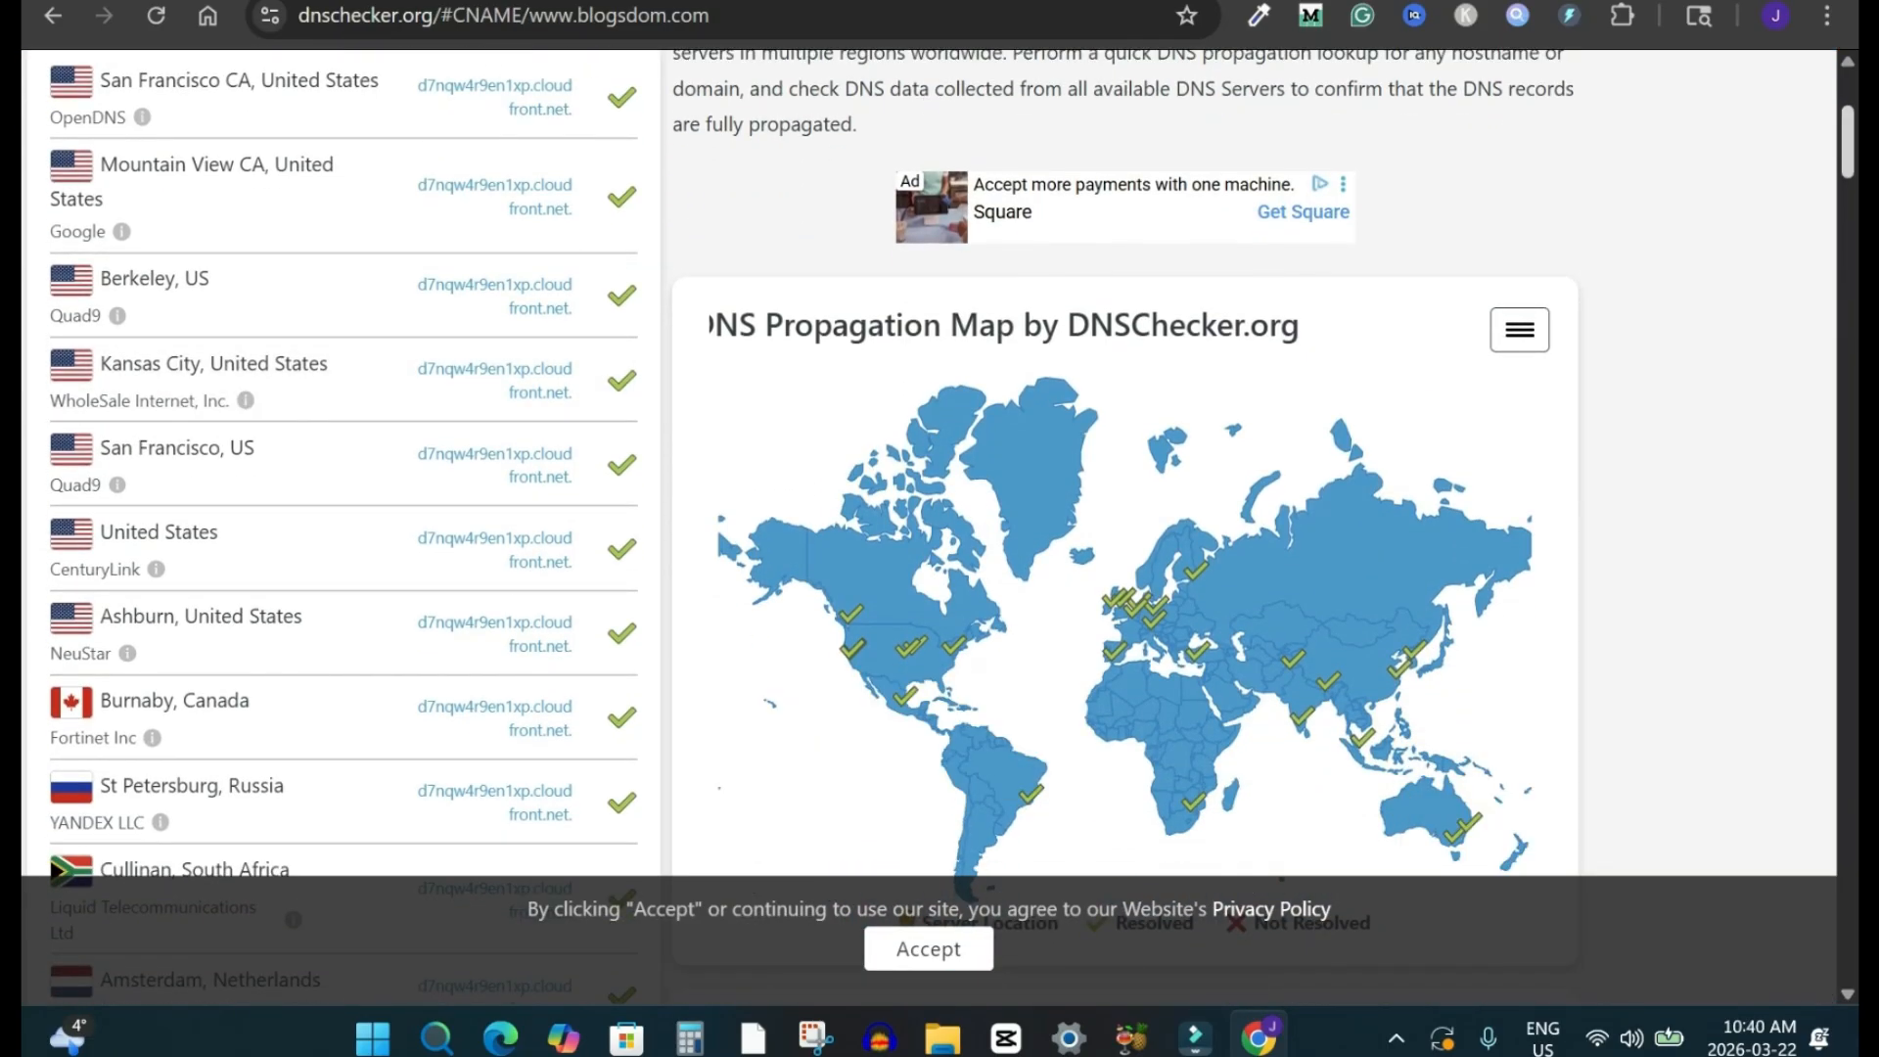
pyautogui.scroll(-2, 940, 490)
pyautogui.scroll(5, 940, 490)
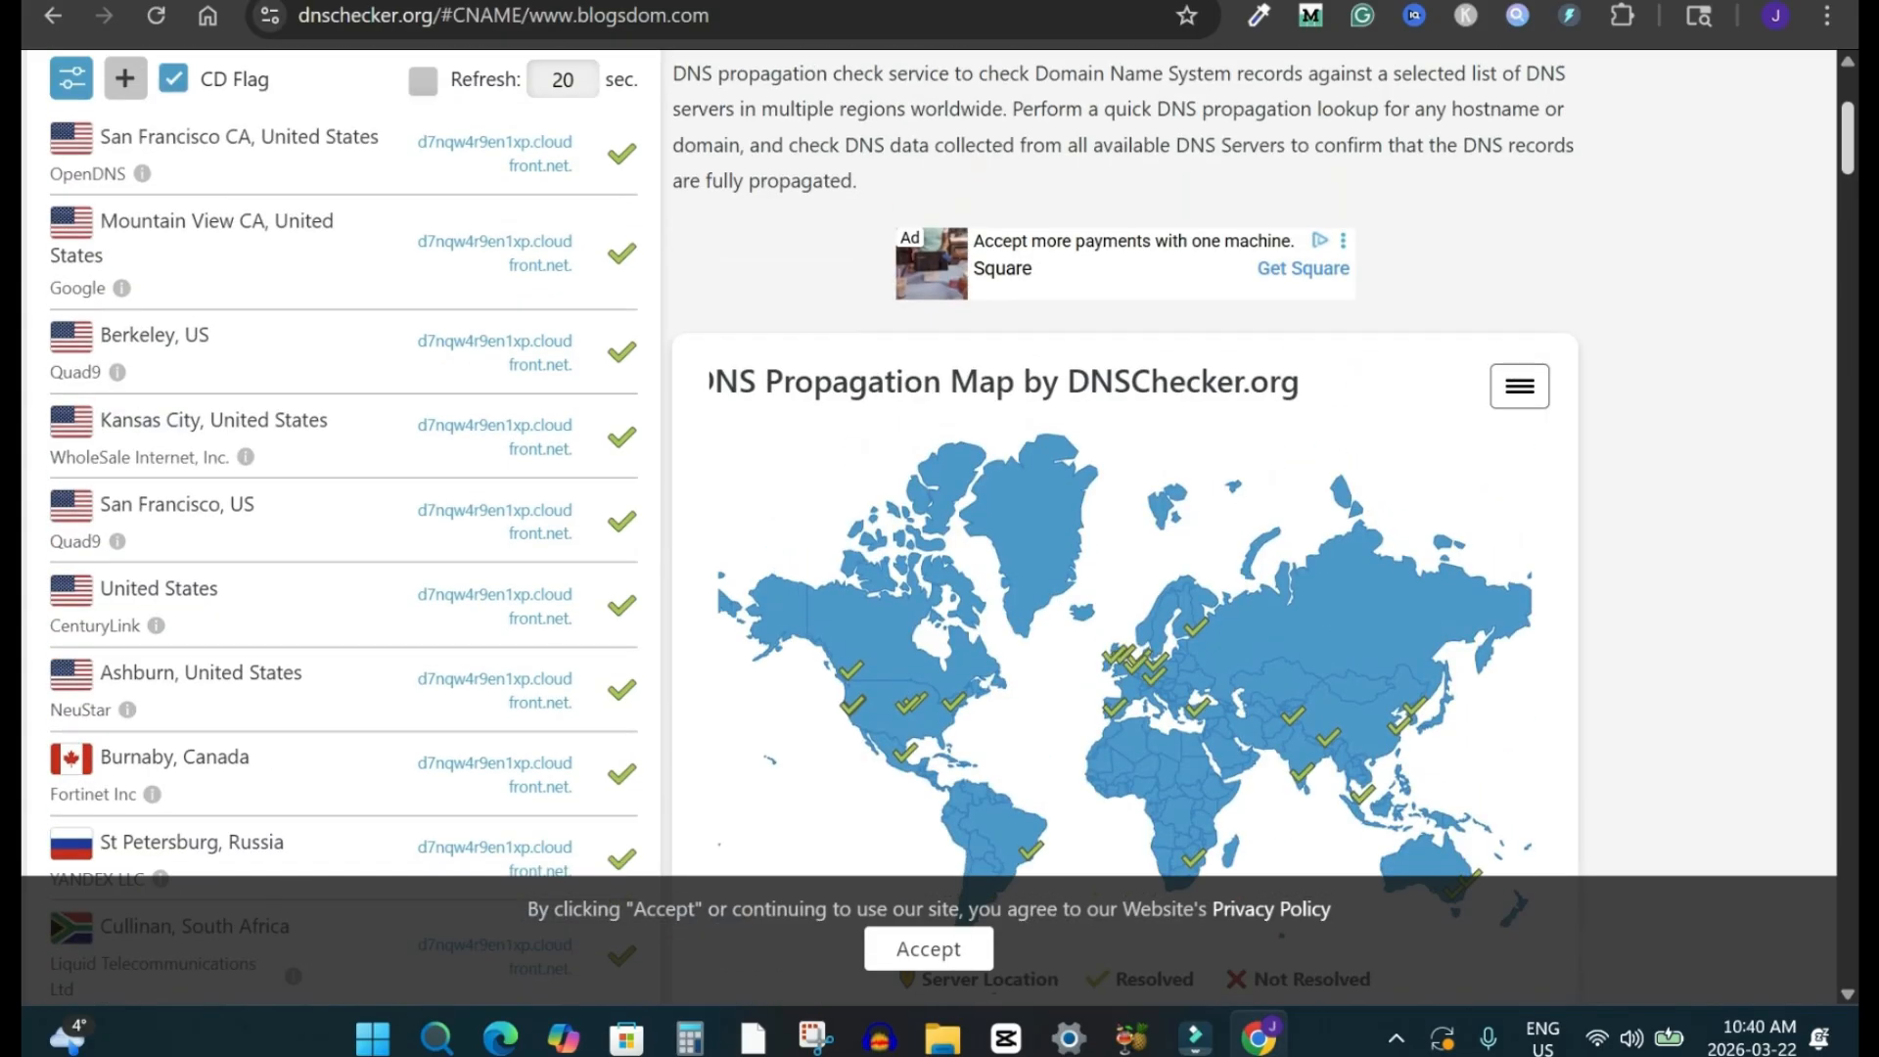
pyautogui.scroll(-5, 940, 490)
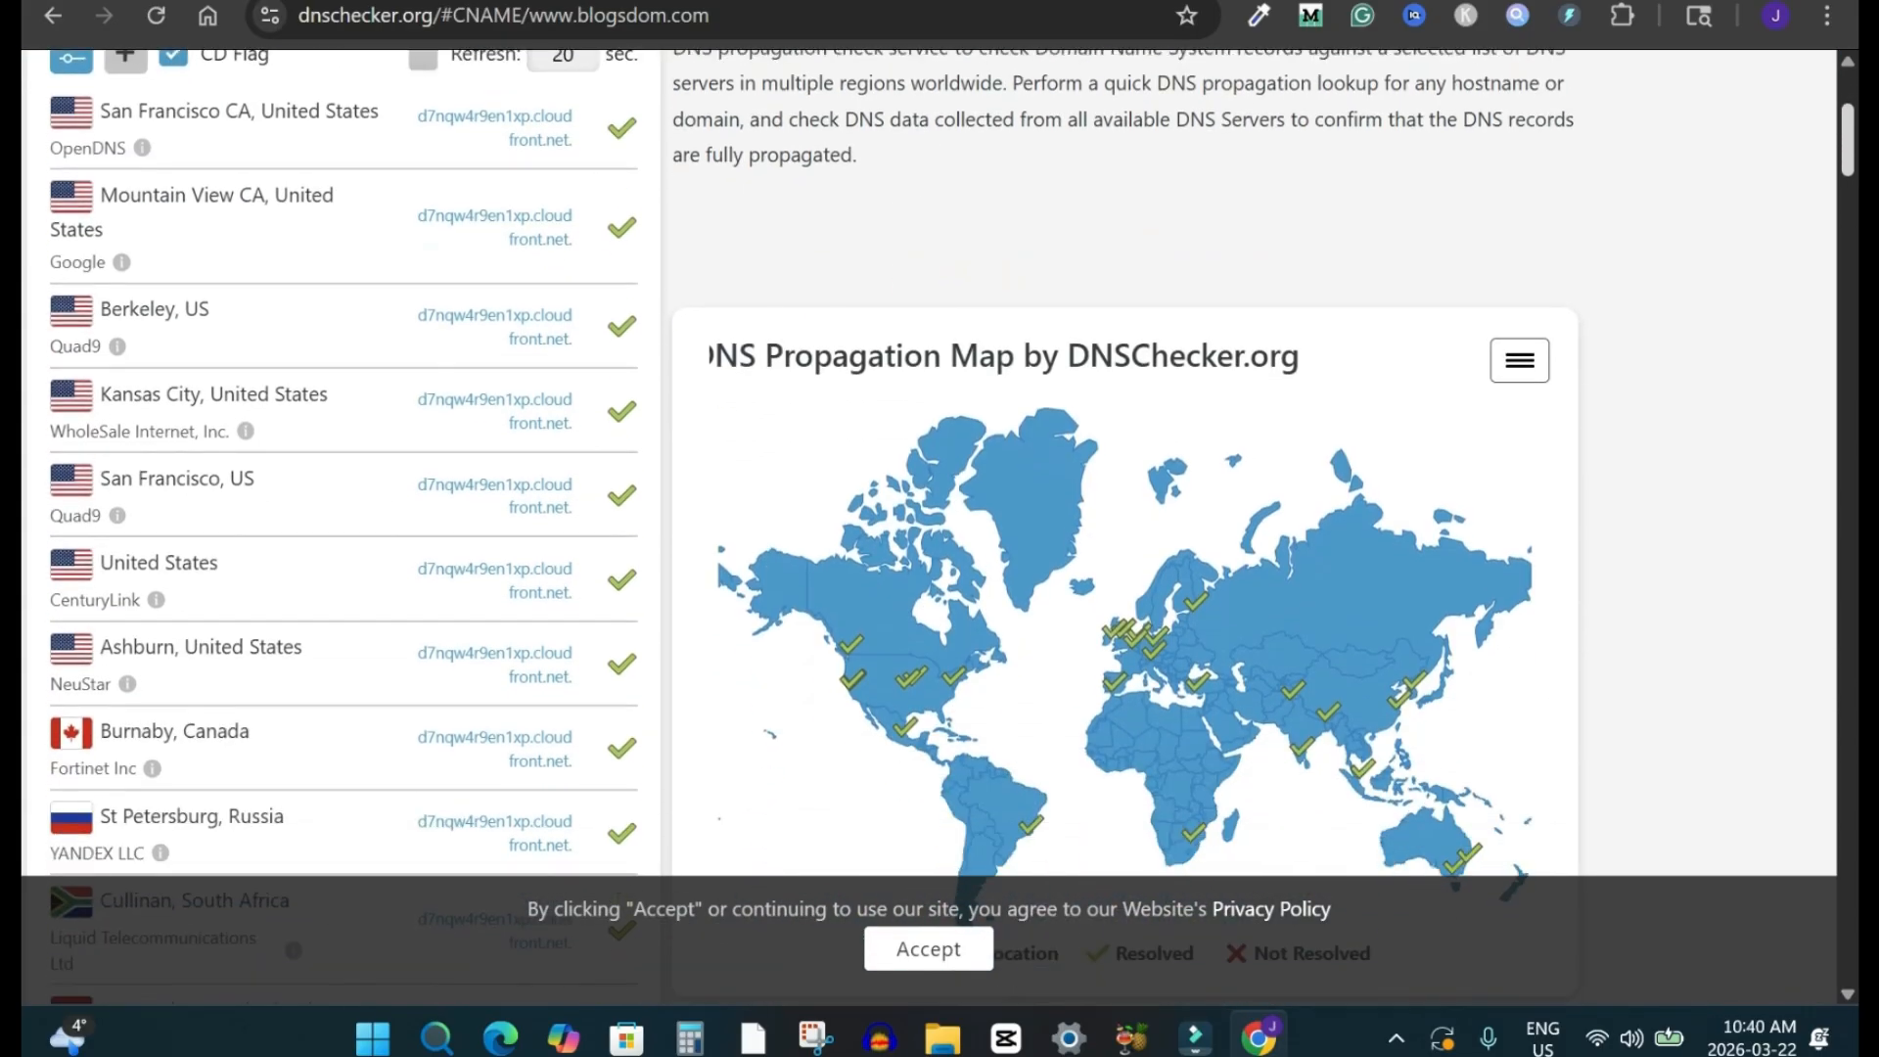
pyautogui.scroll(-10, 343, 489)
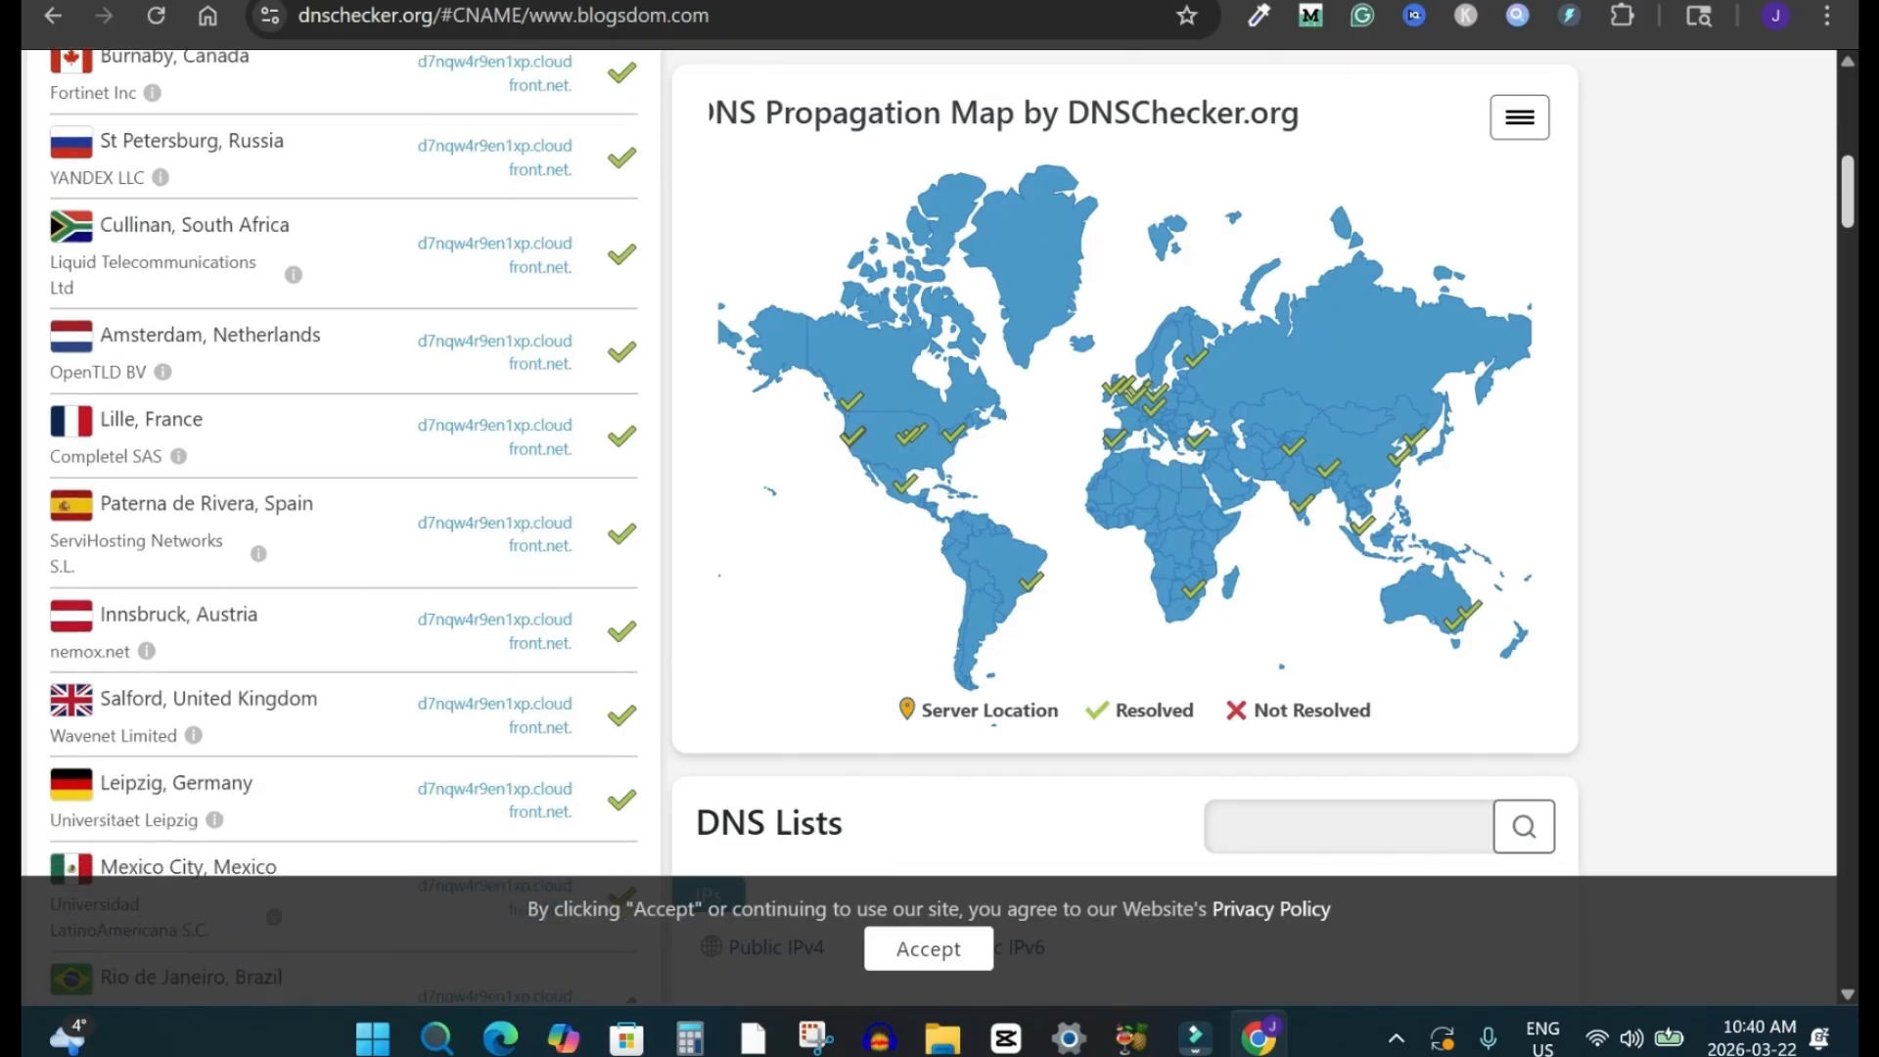
pyautogui.scroll(-7, 939, 489)
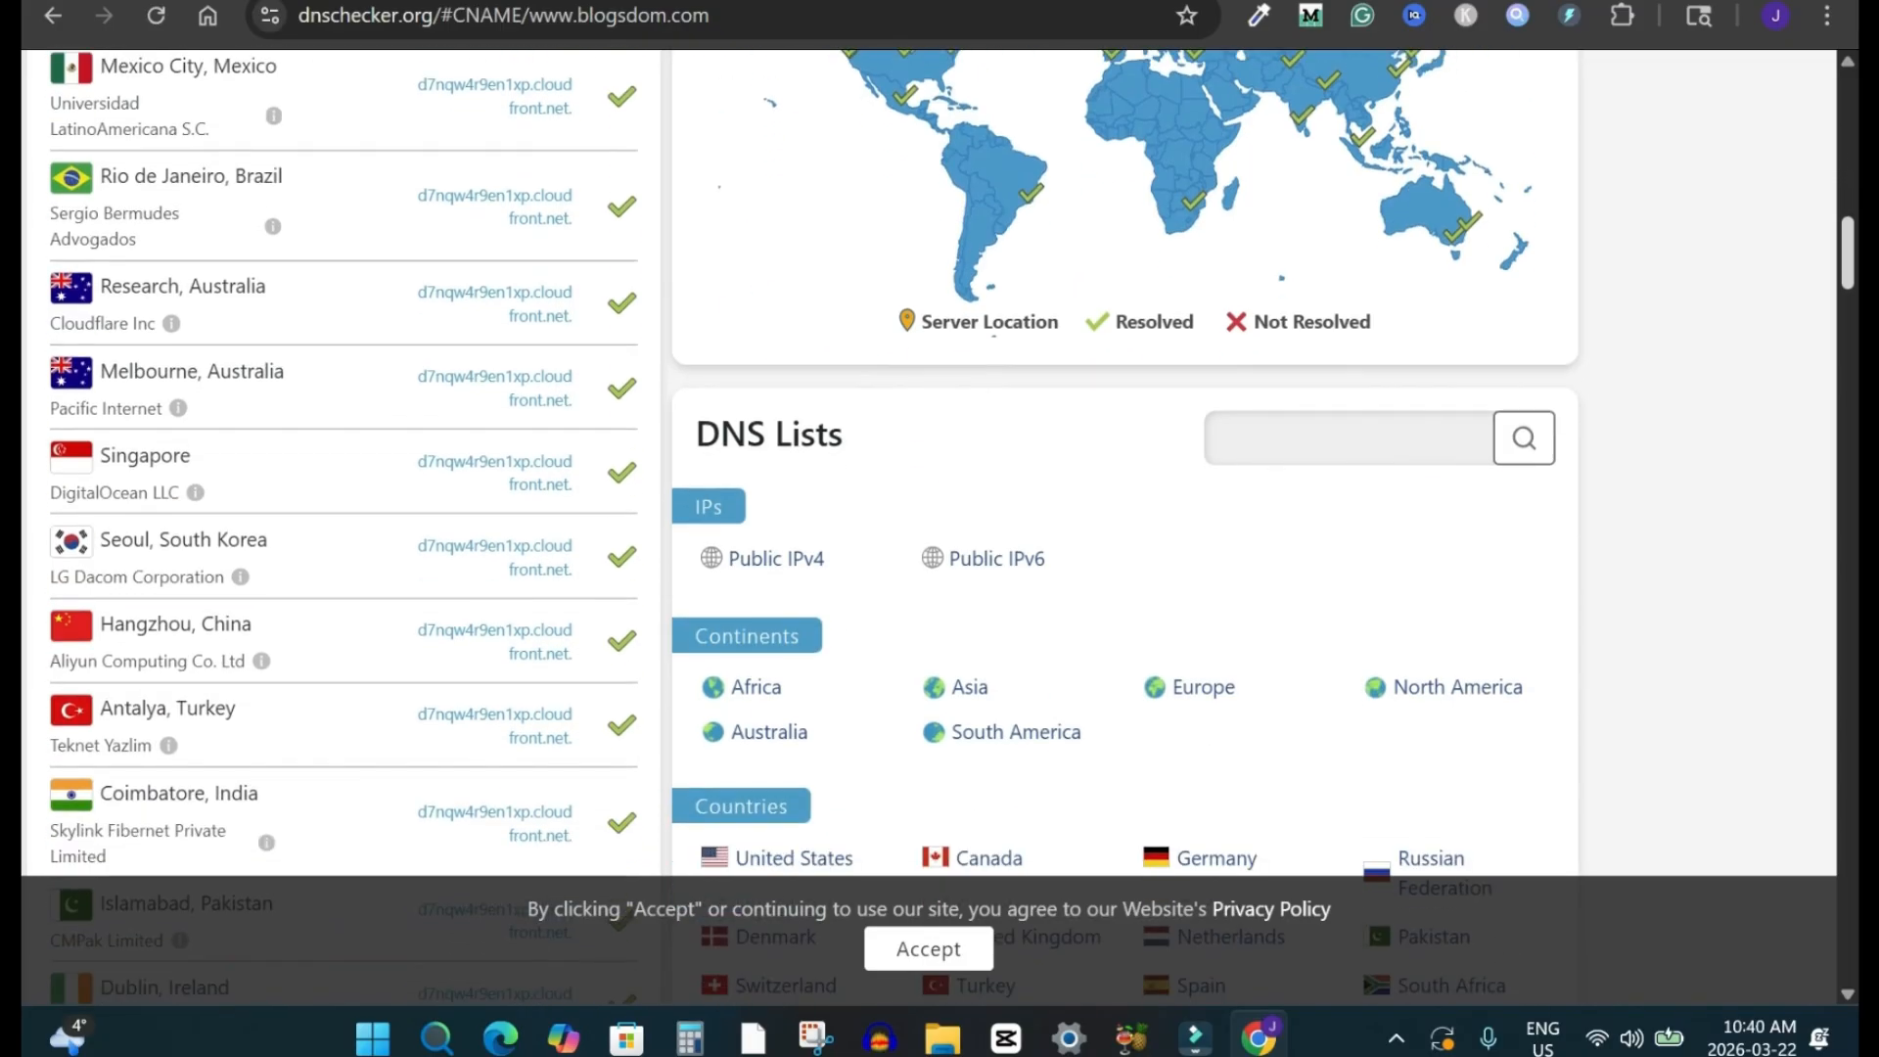
pyautogui.scroll(20, 940, 490)
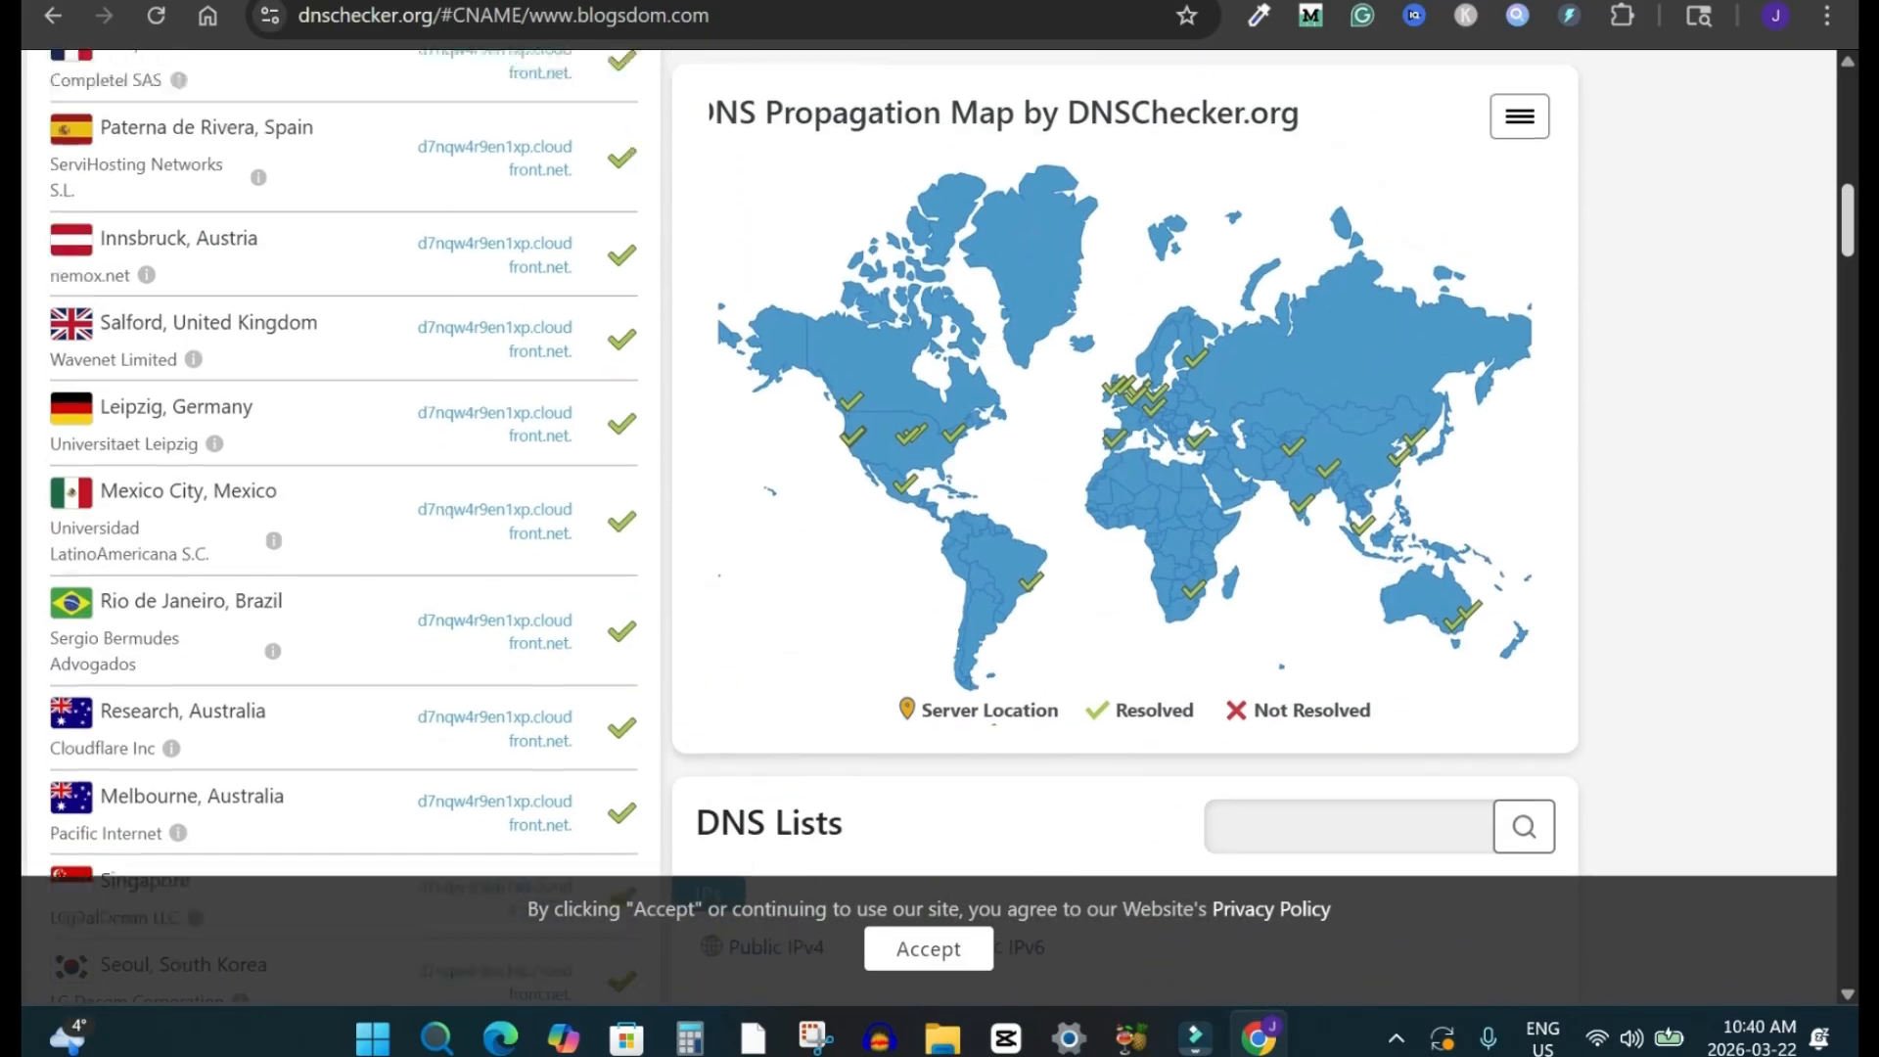
pyautogui.click(783, 2)
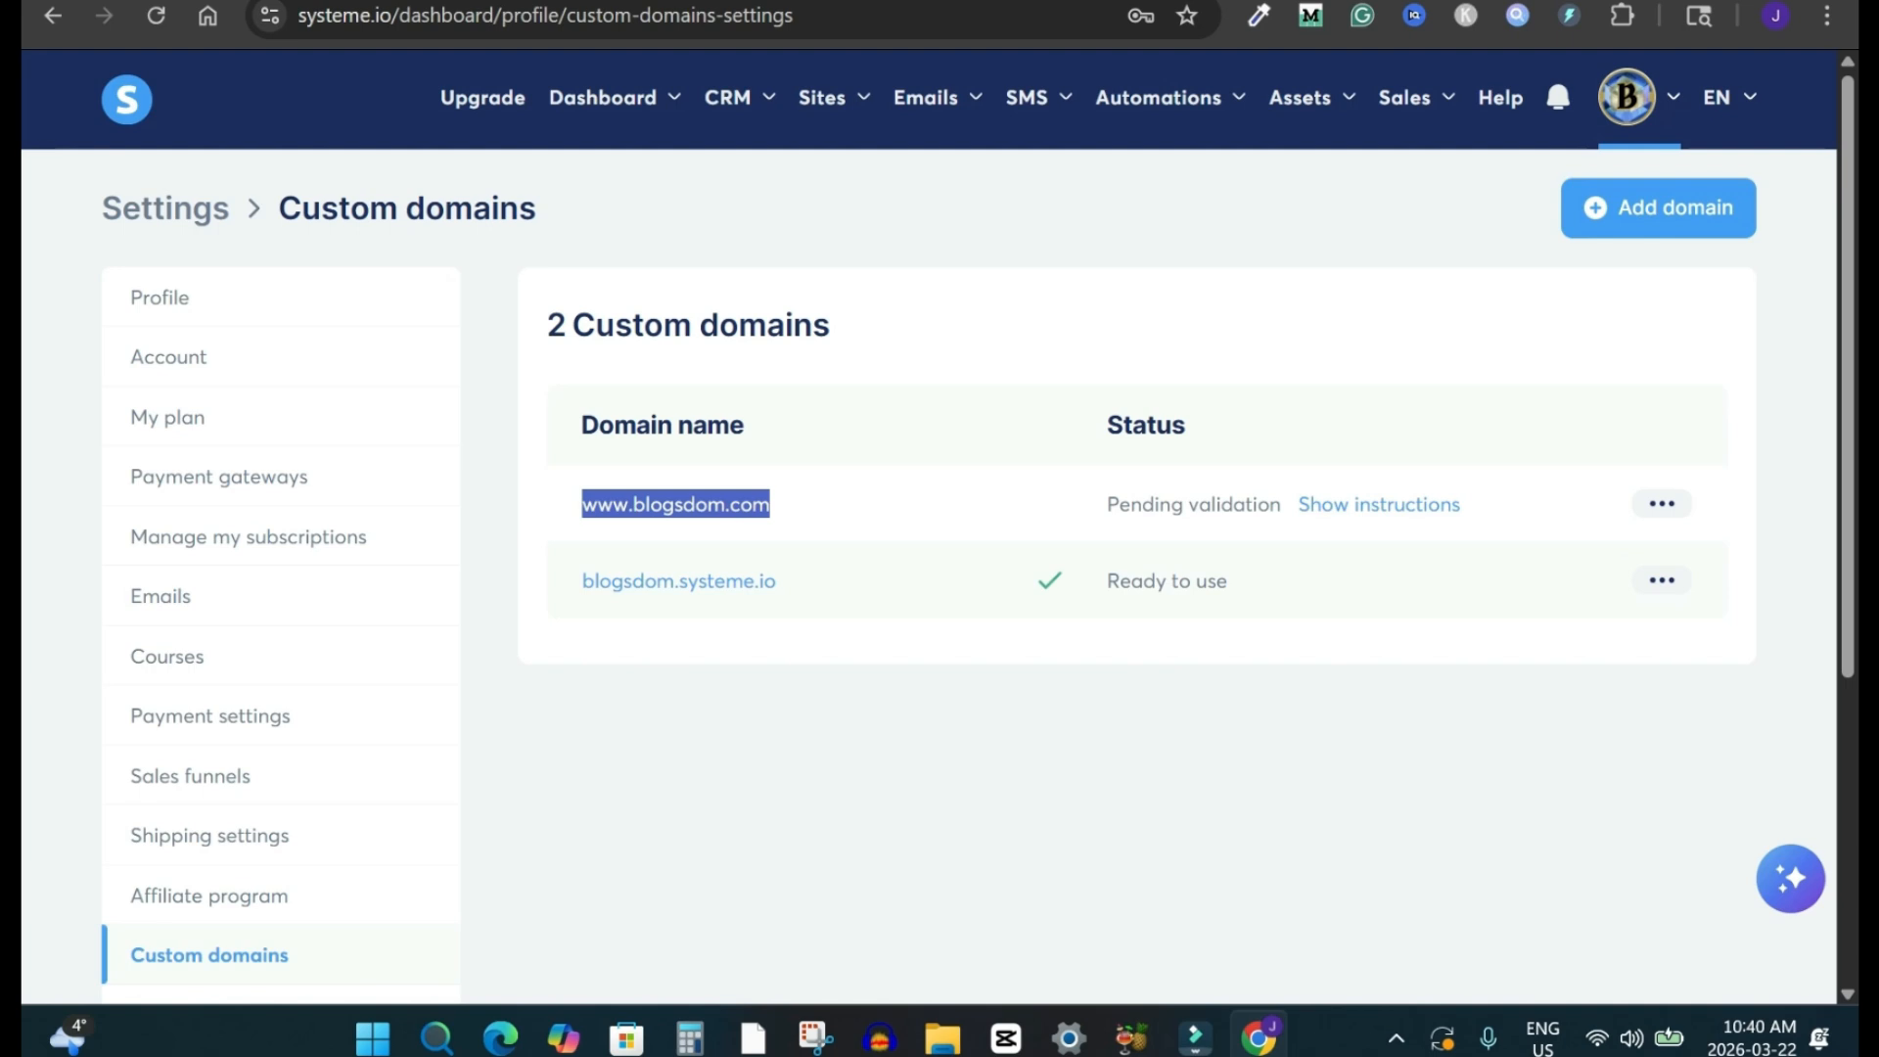
pyautogui.click(156, 15)
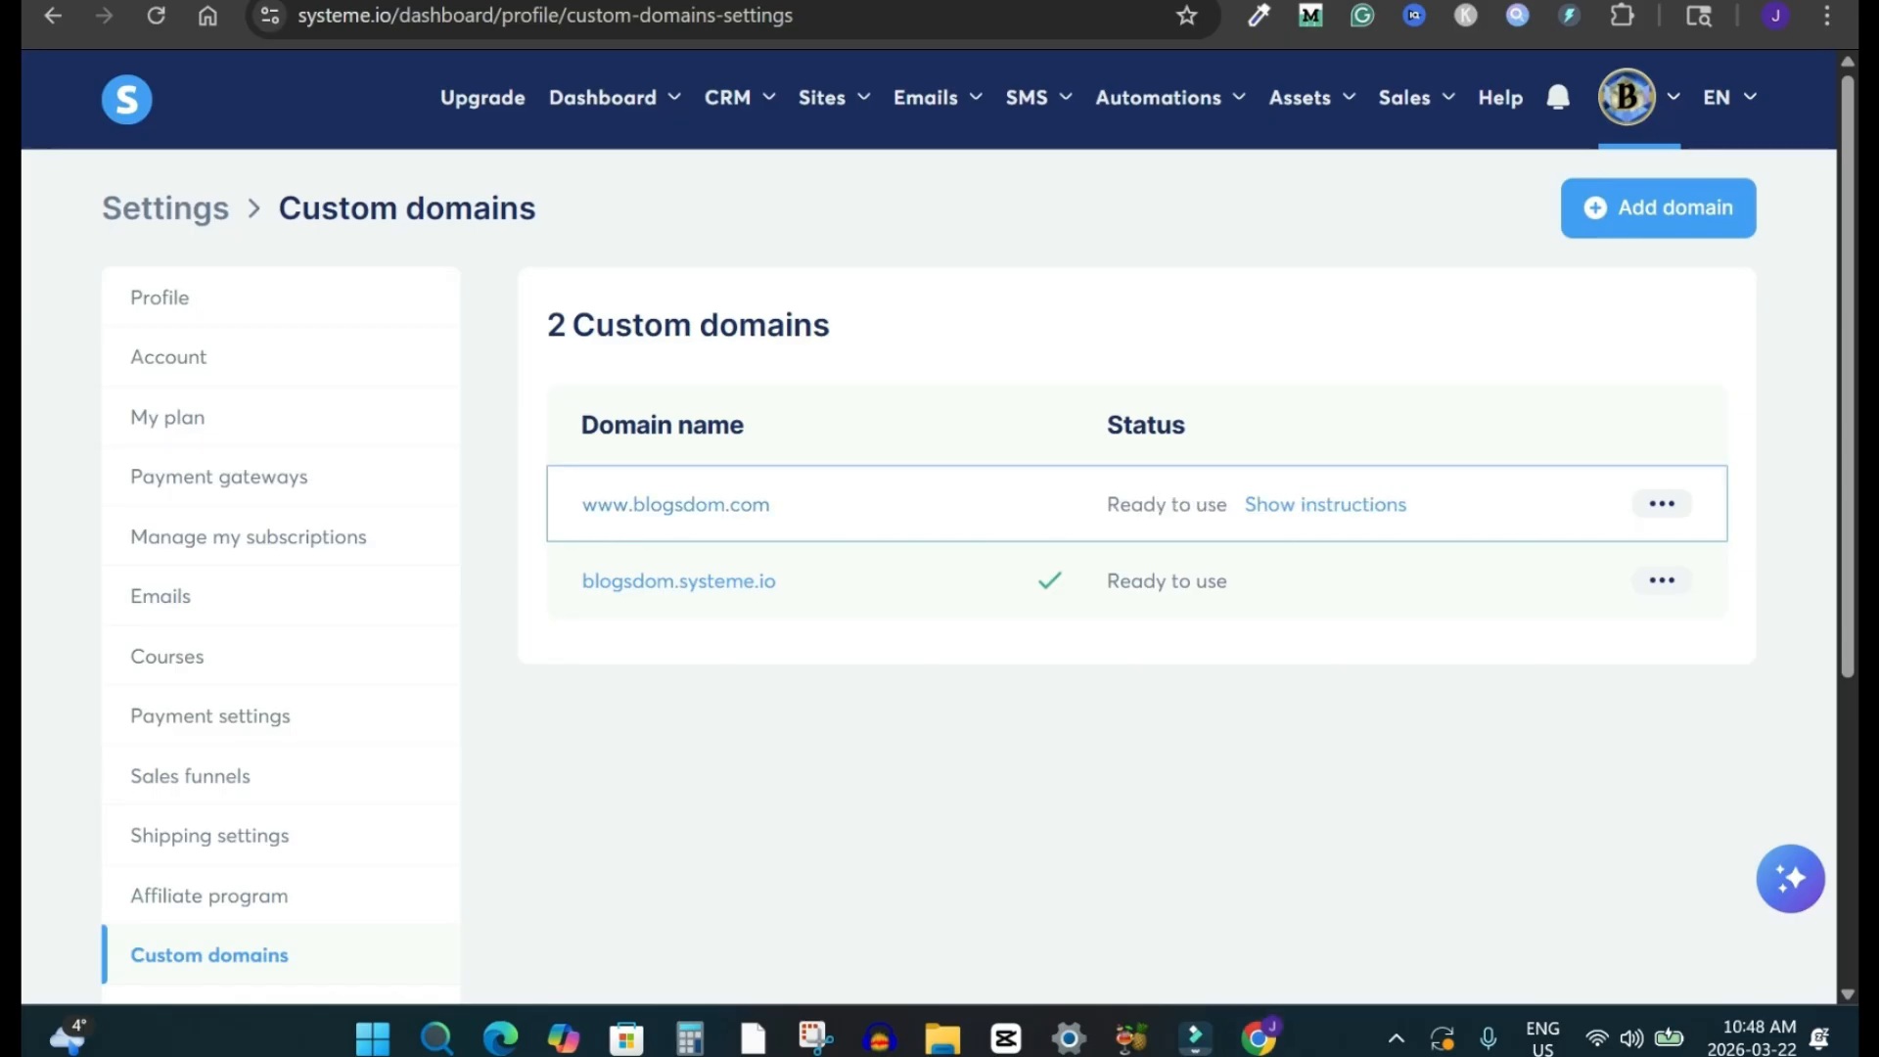
pyautogui.moveTo(1107, 504); pyautogui.dragTo(1227, 504)
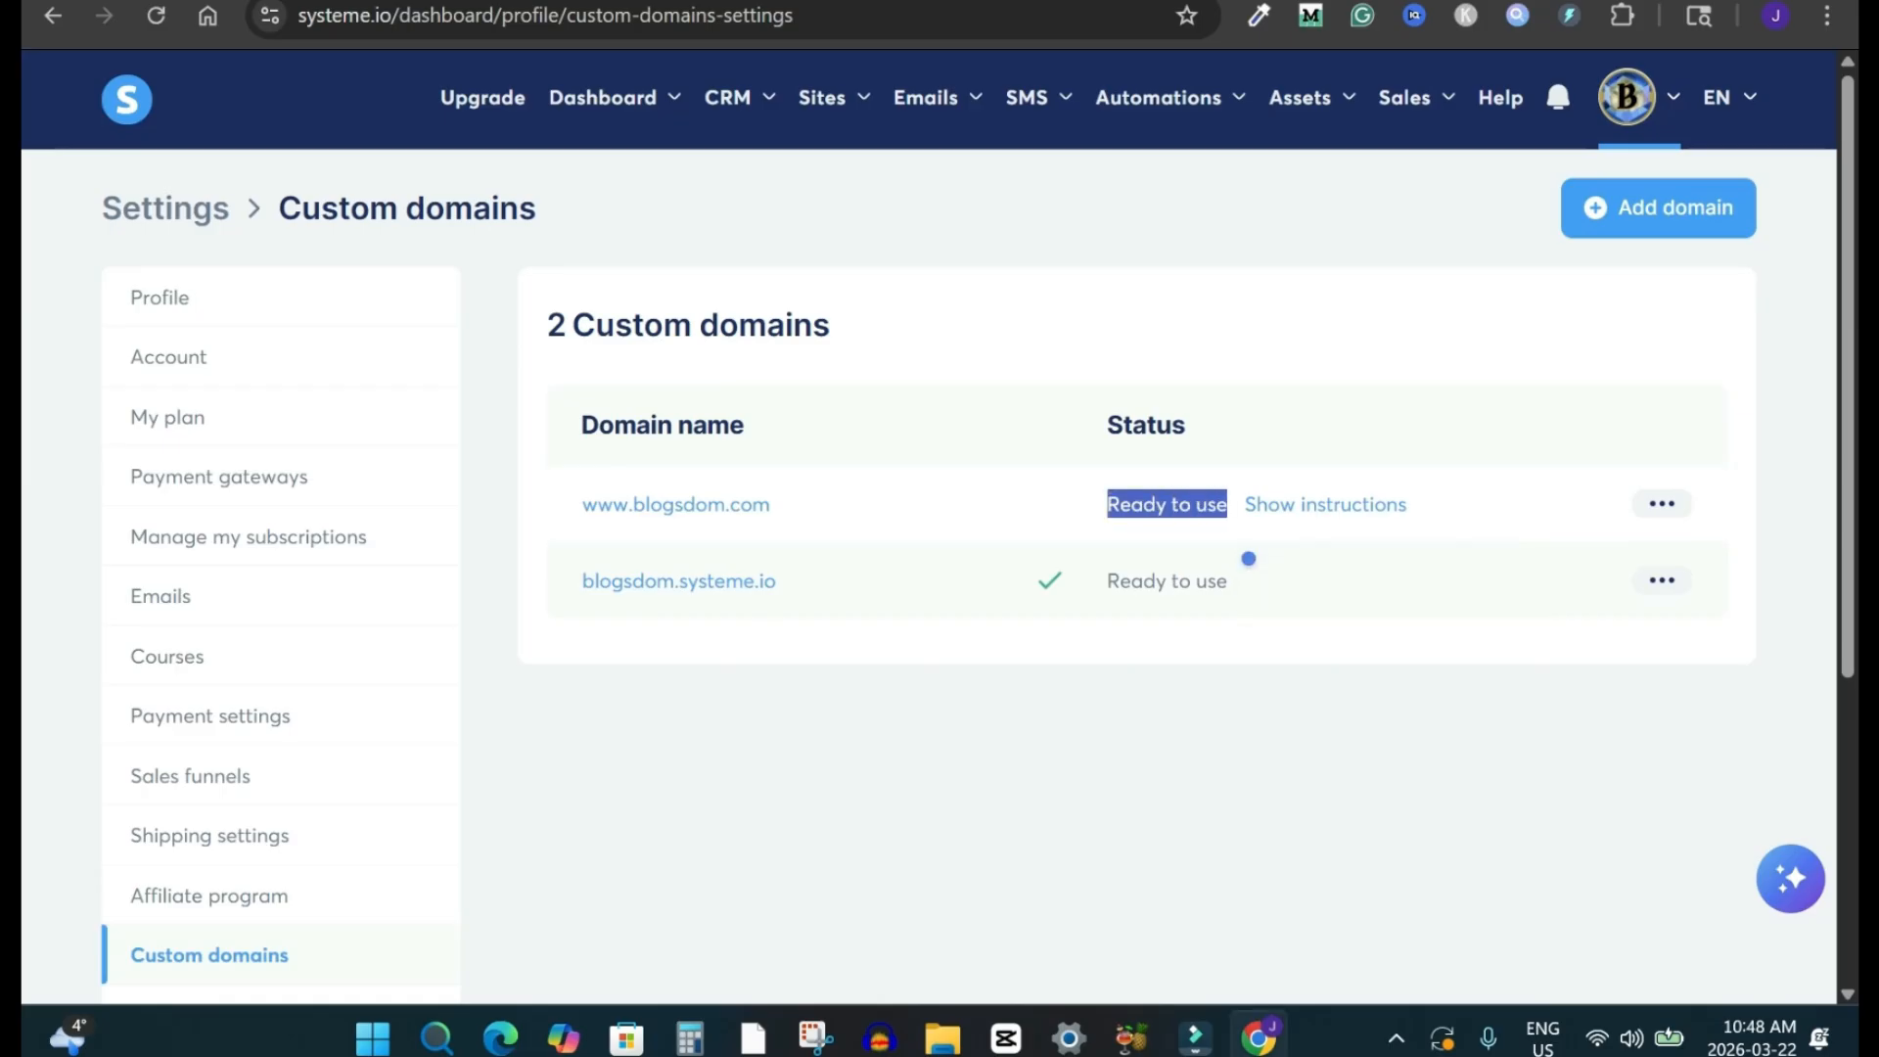
pyautogui.click(1170, 626)
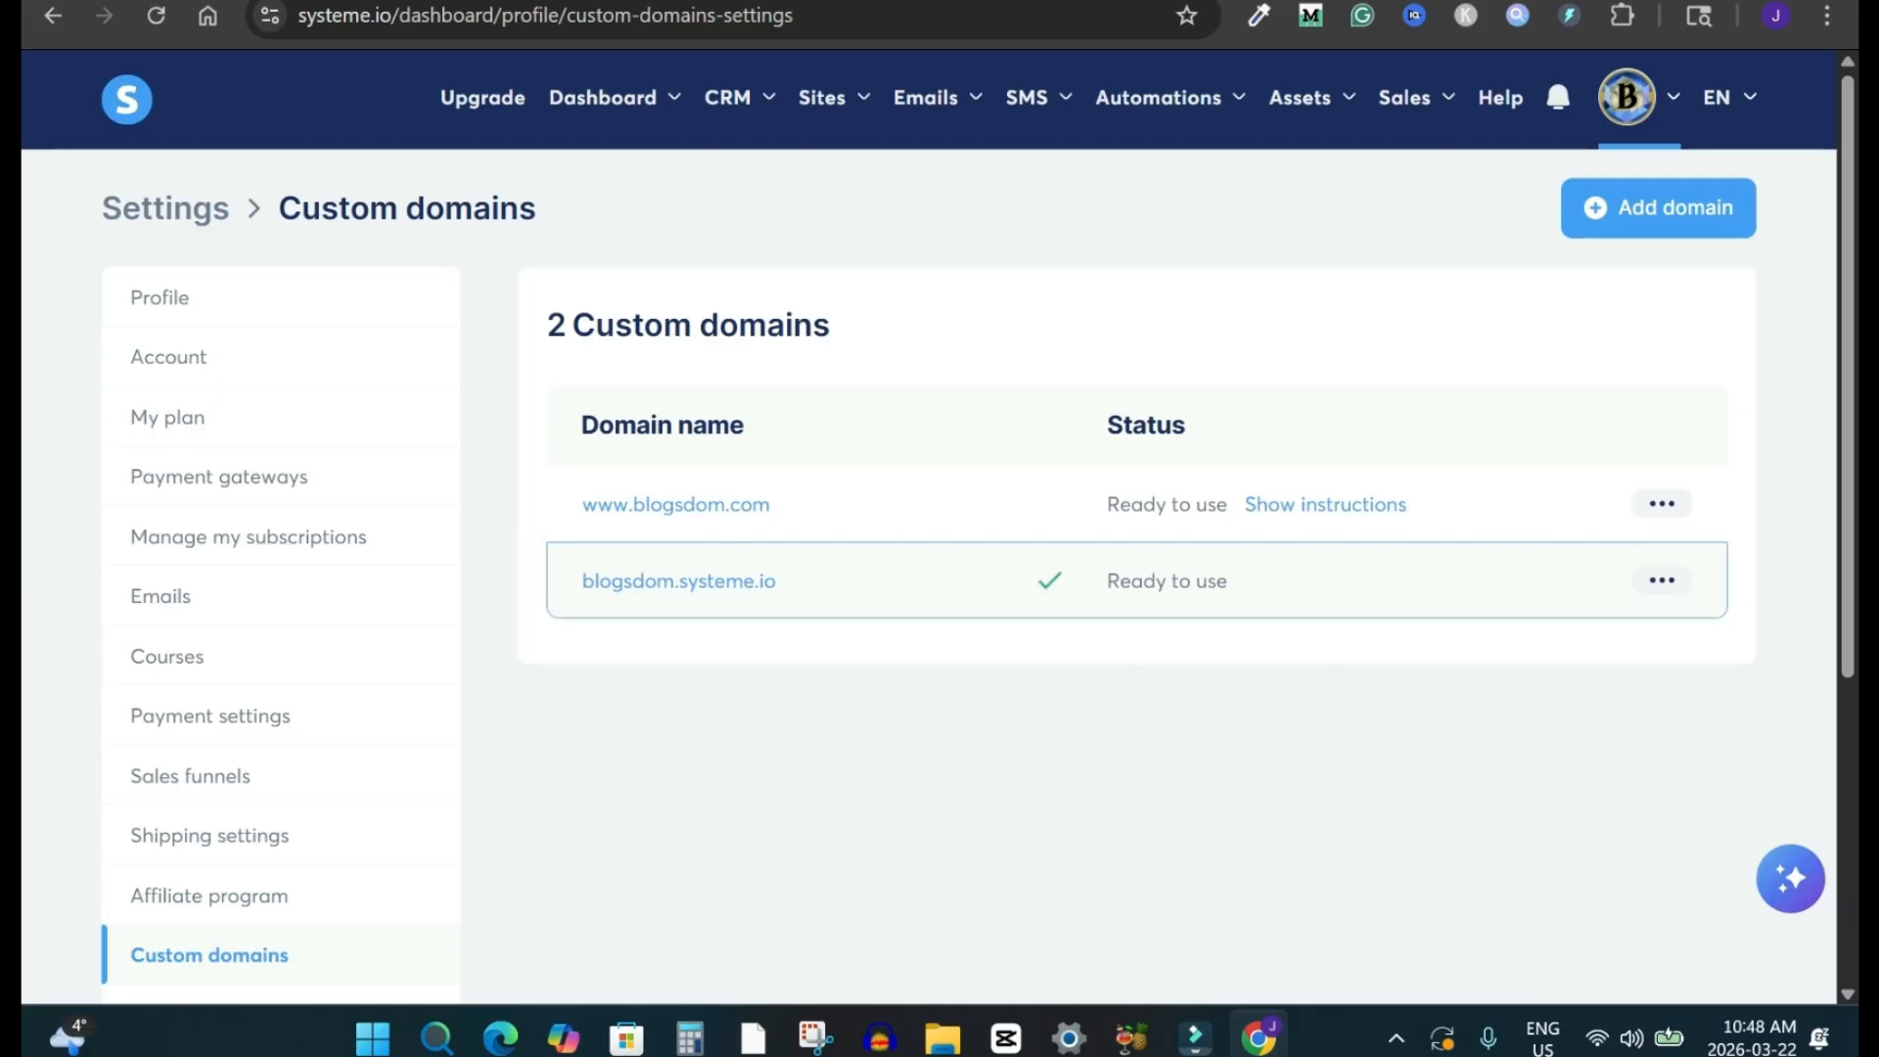
pyautogui.click(1662, 504)
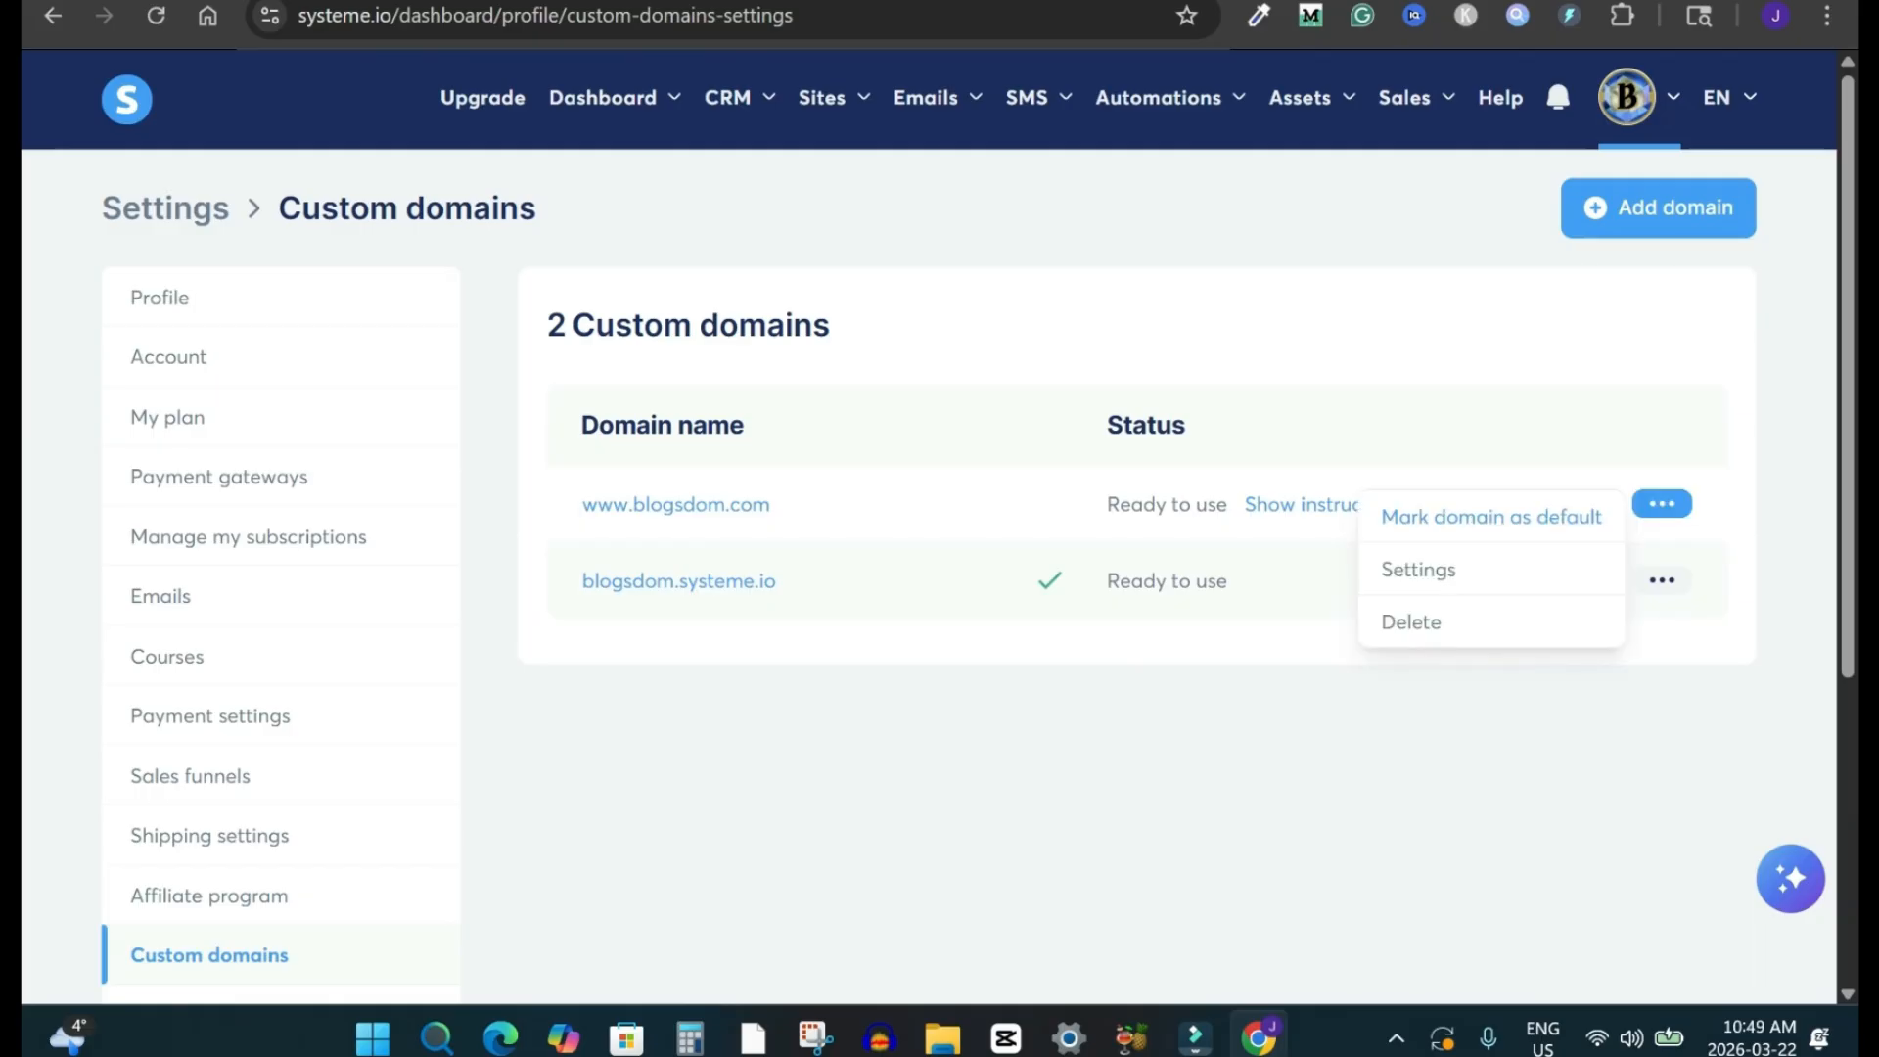
pyautogui.click(1492, 517)
pyautogui.click(723, 626)
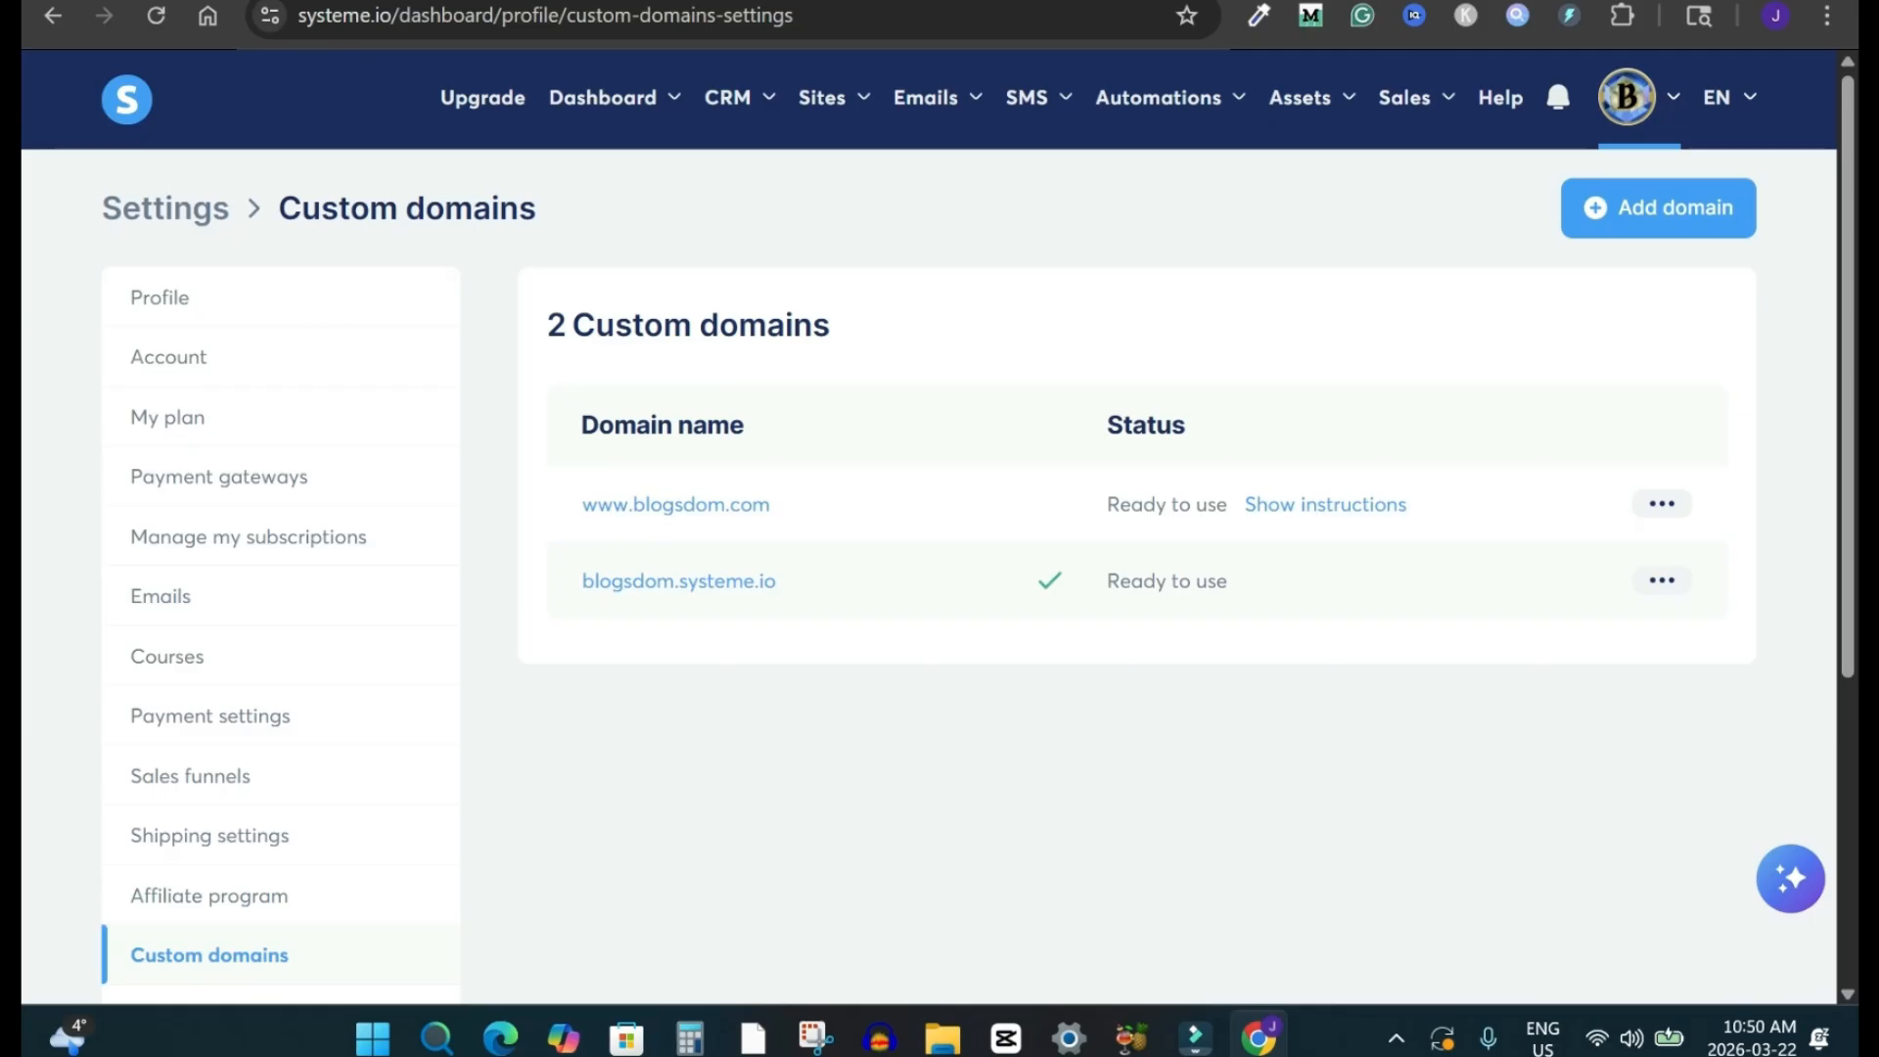
pyautogui.moveTo(833, 98)
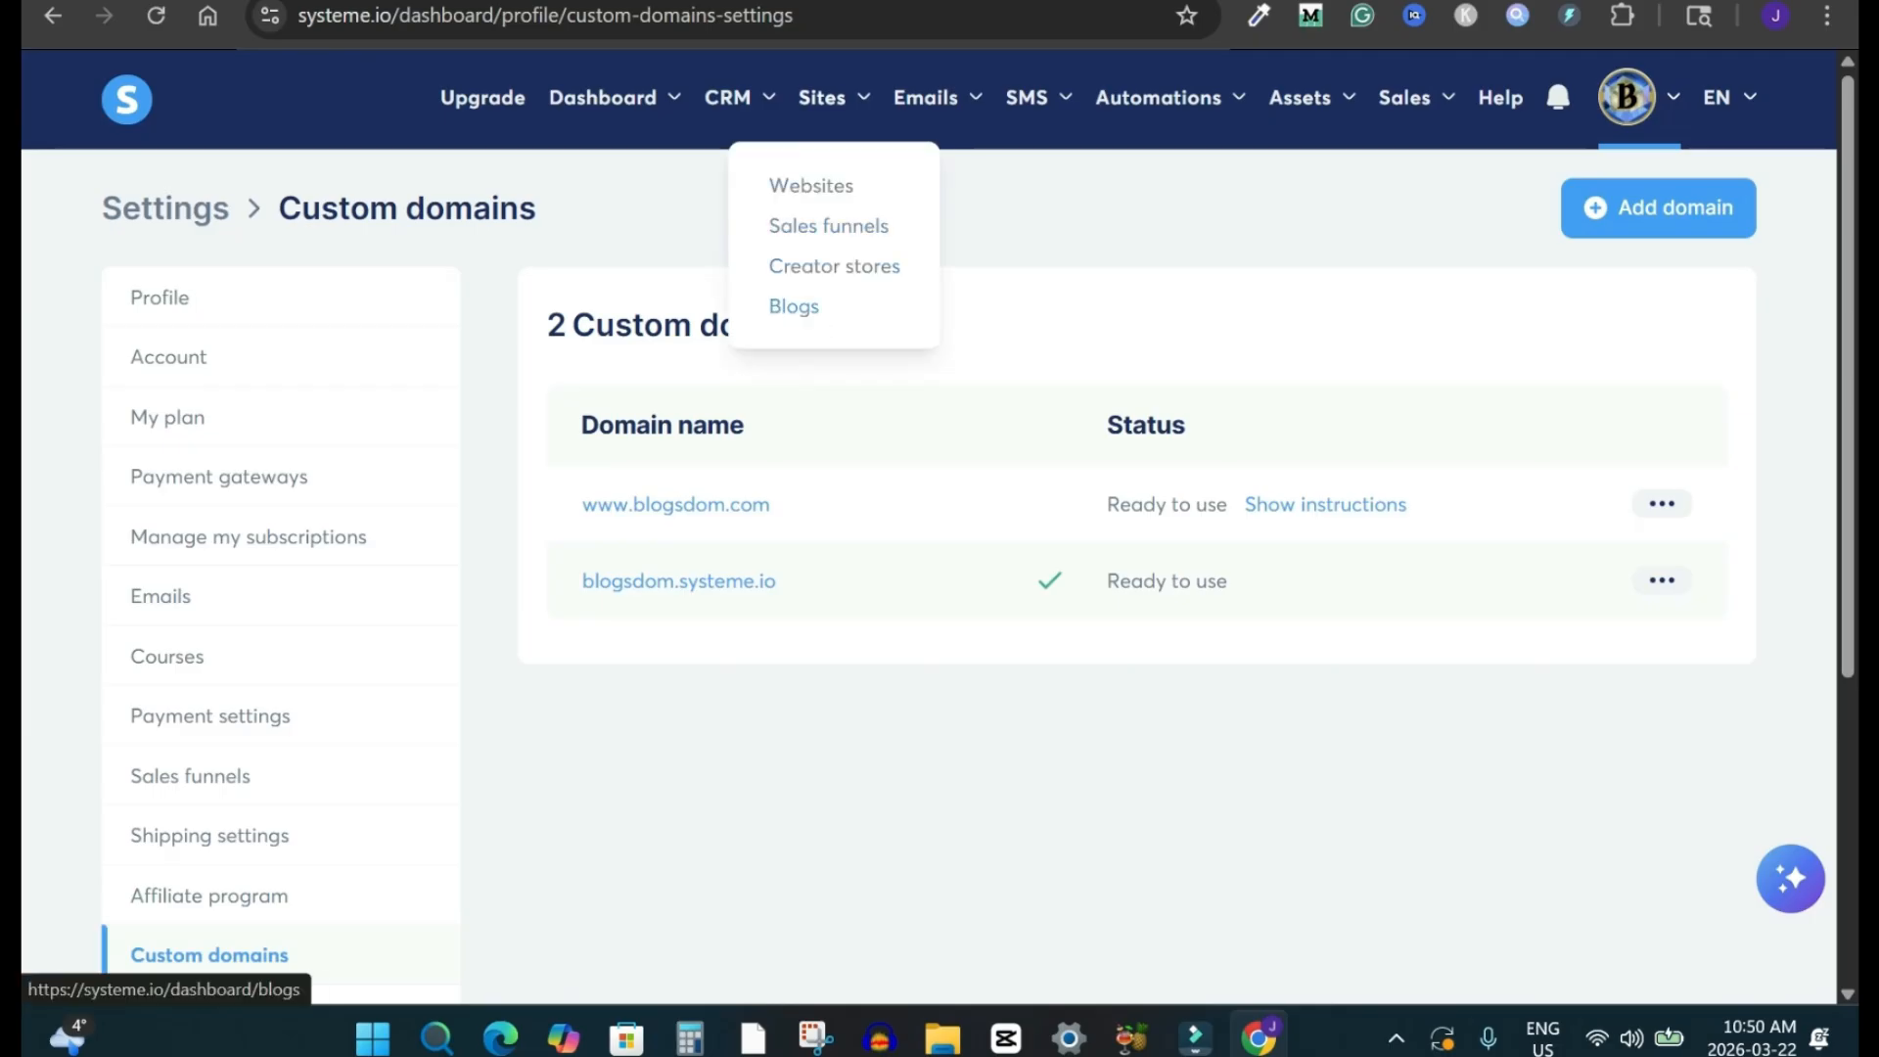
pyautogui.click(794, 306)
pyautogui.click(183, 386)
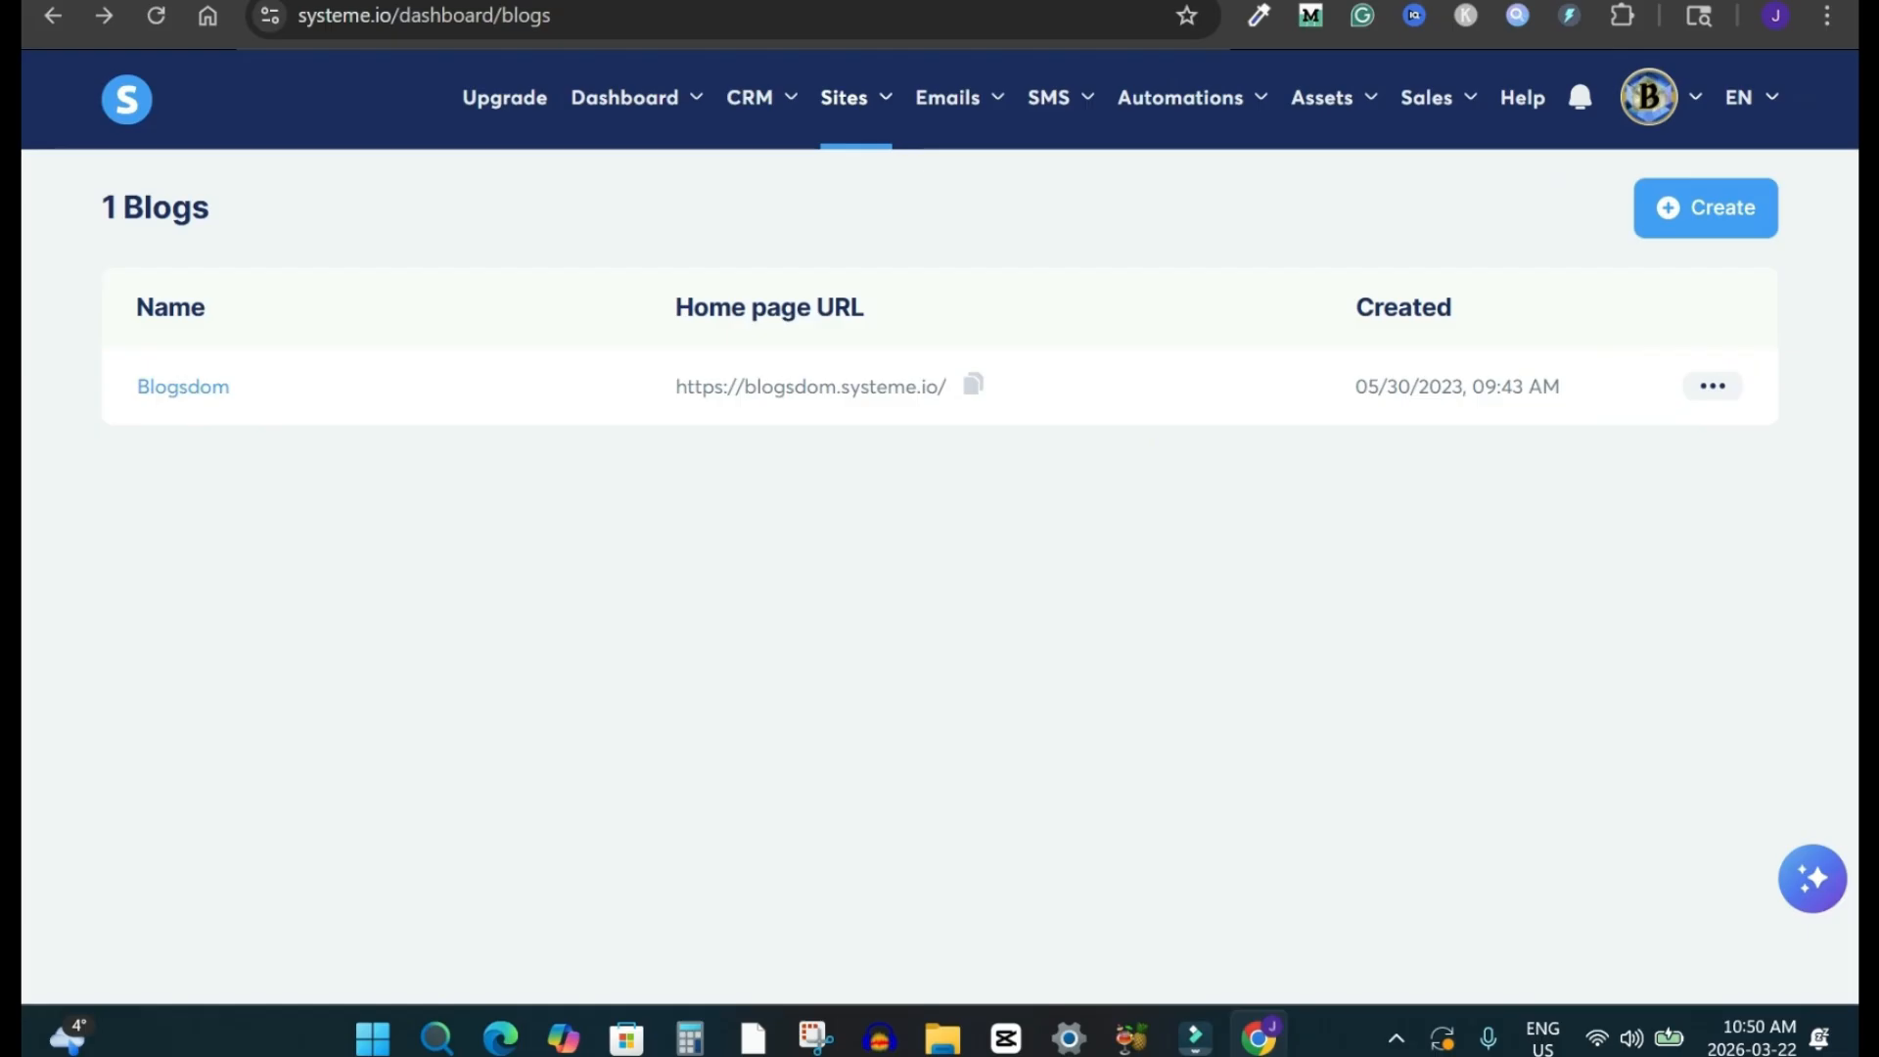
pyautogui.click(1713, 386)
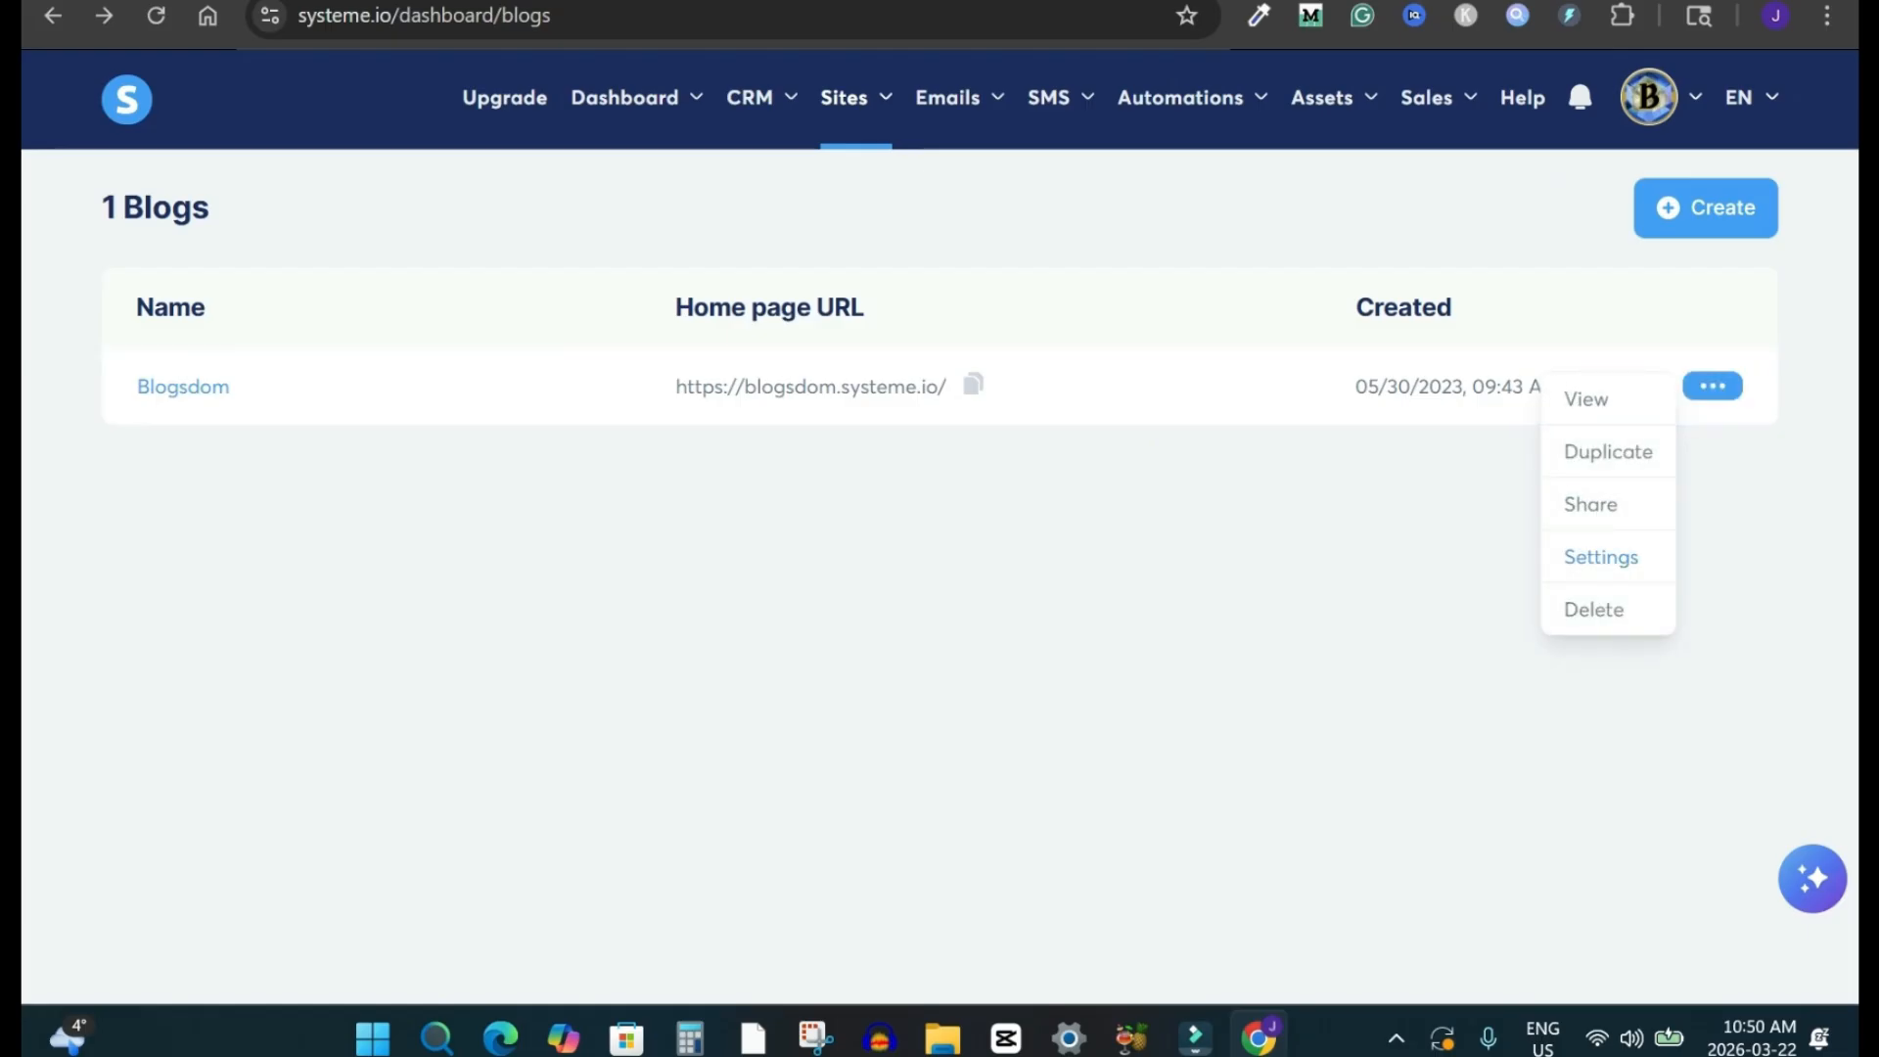
pyautogui.click(1600, 556)
pyautogui.click(1186, 351)
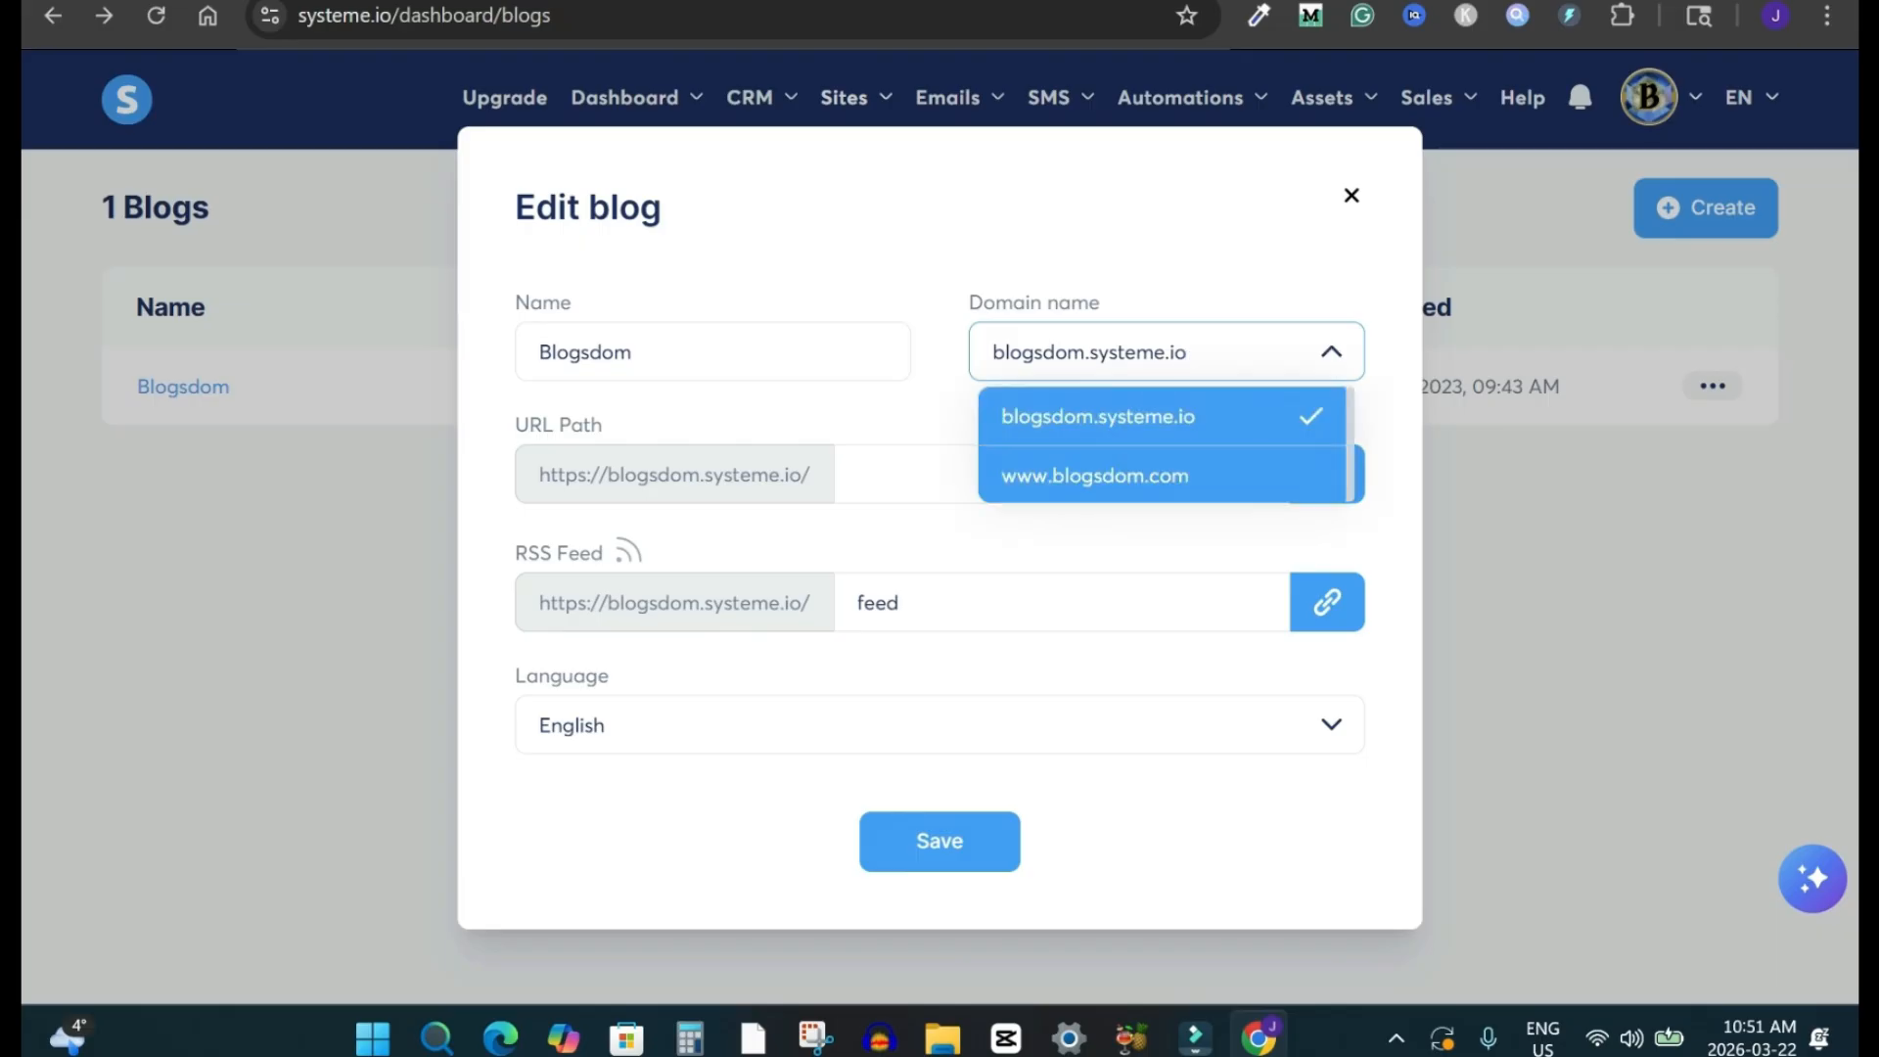
pyautogui.click(1095, 476)
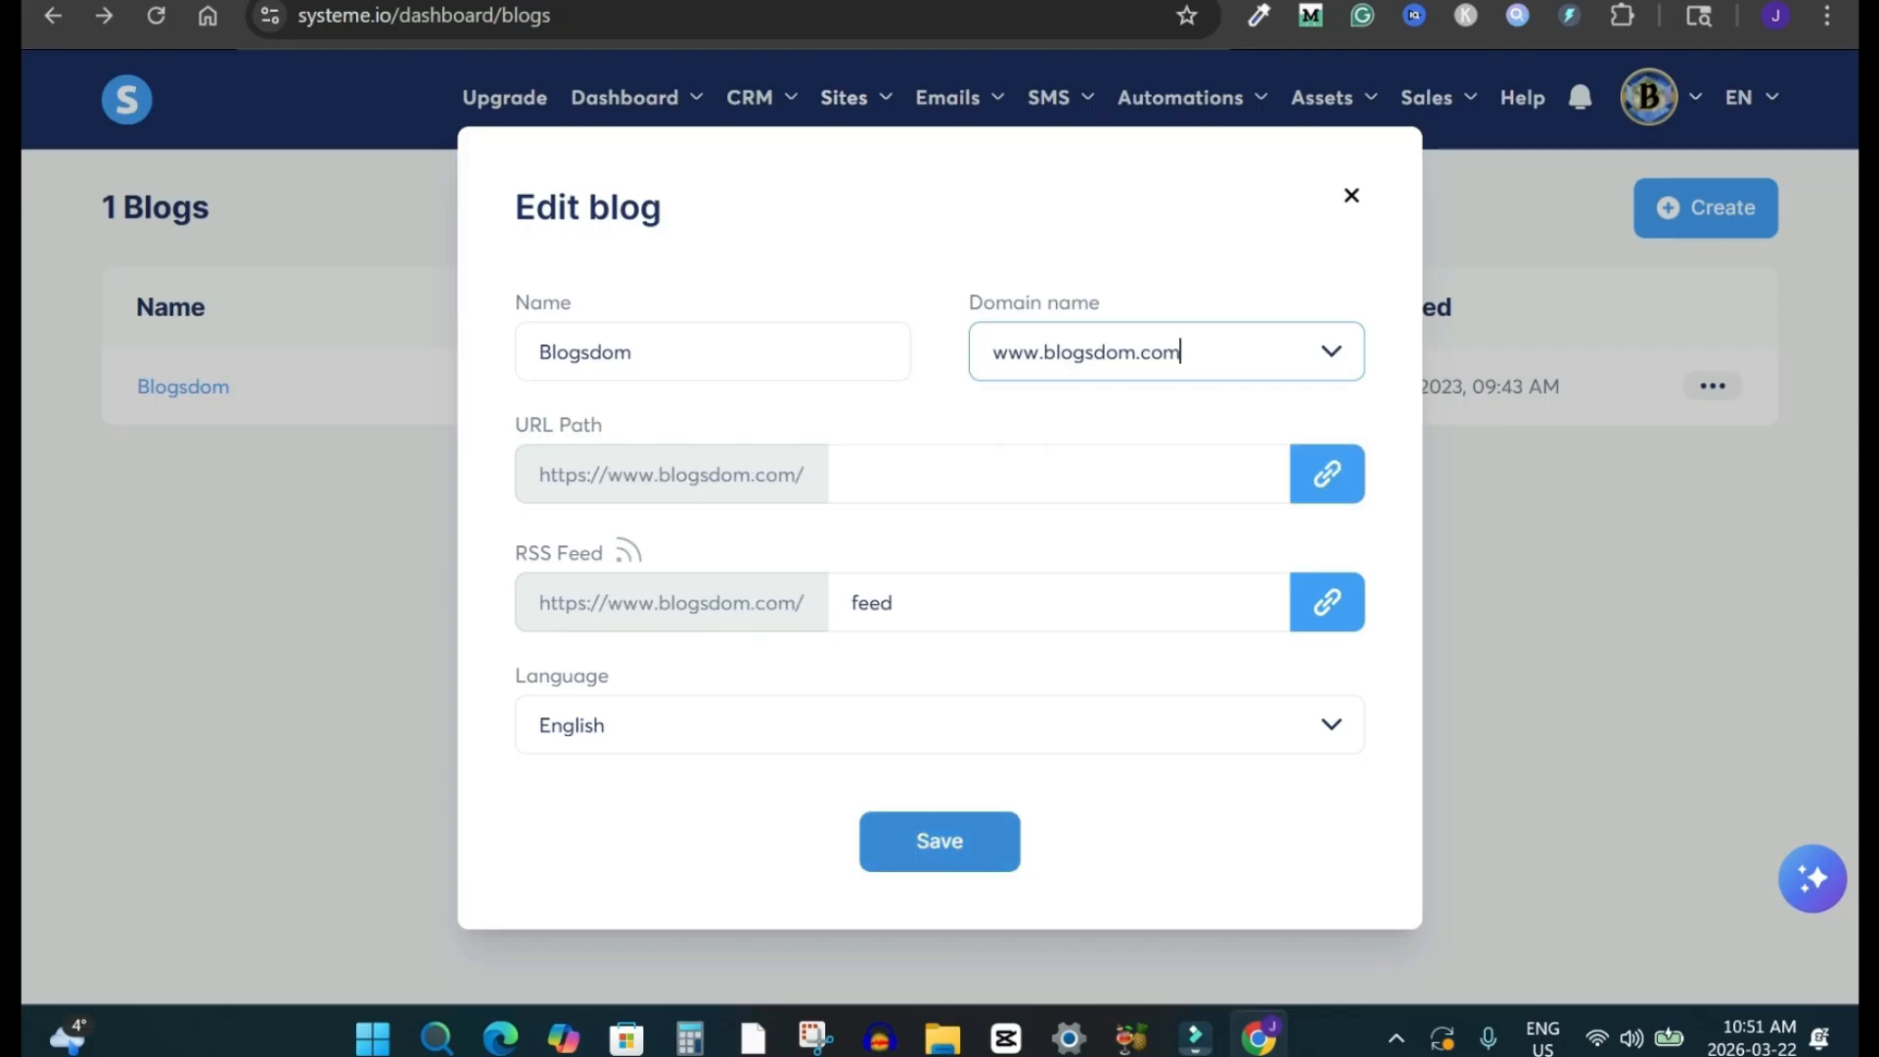
pyautogui.click(939, 841)
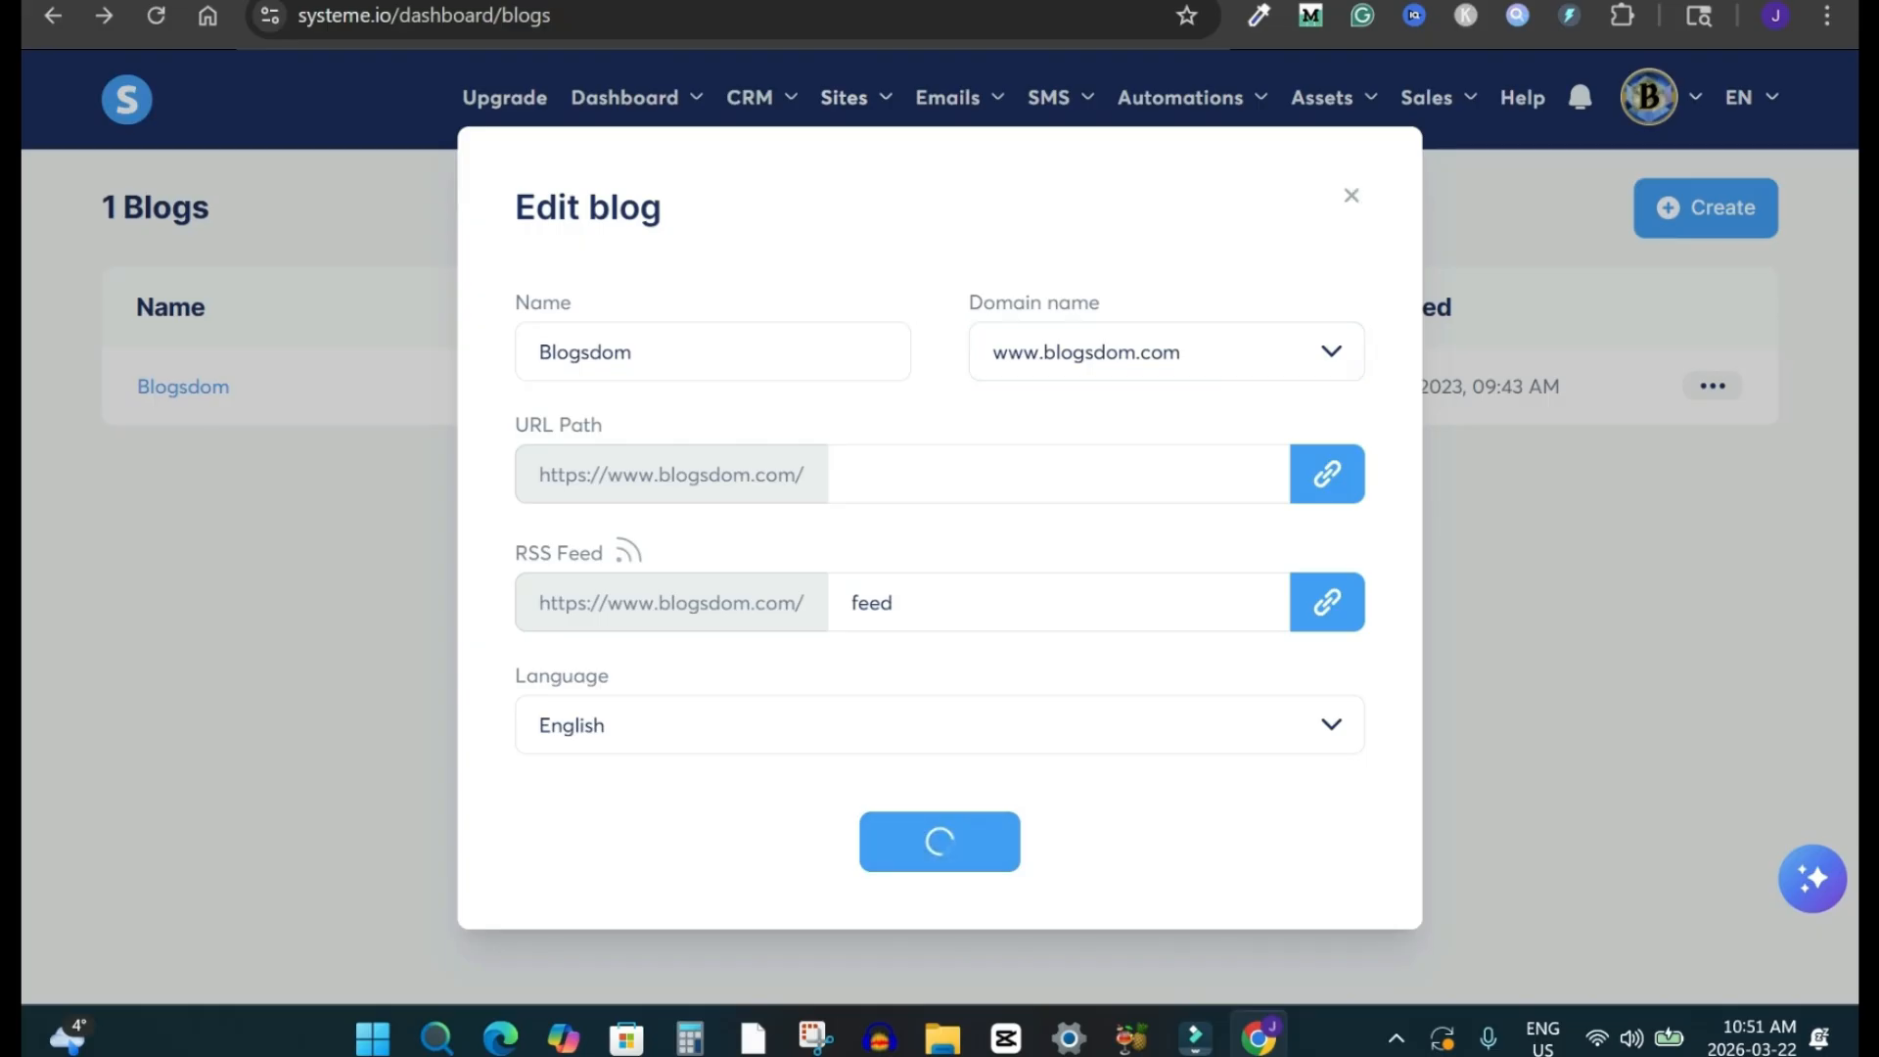
# View the live Blogsdom blog on its custom domain and look through its home page.
pyautogui.click(1713, 385)
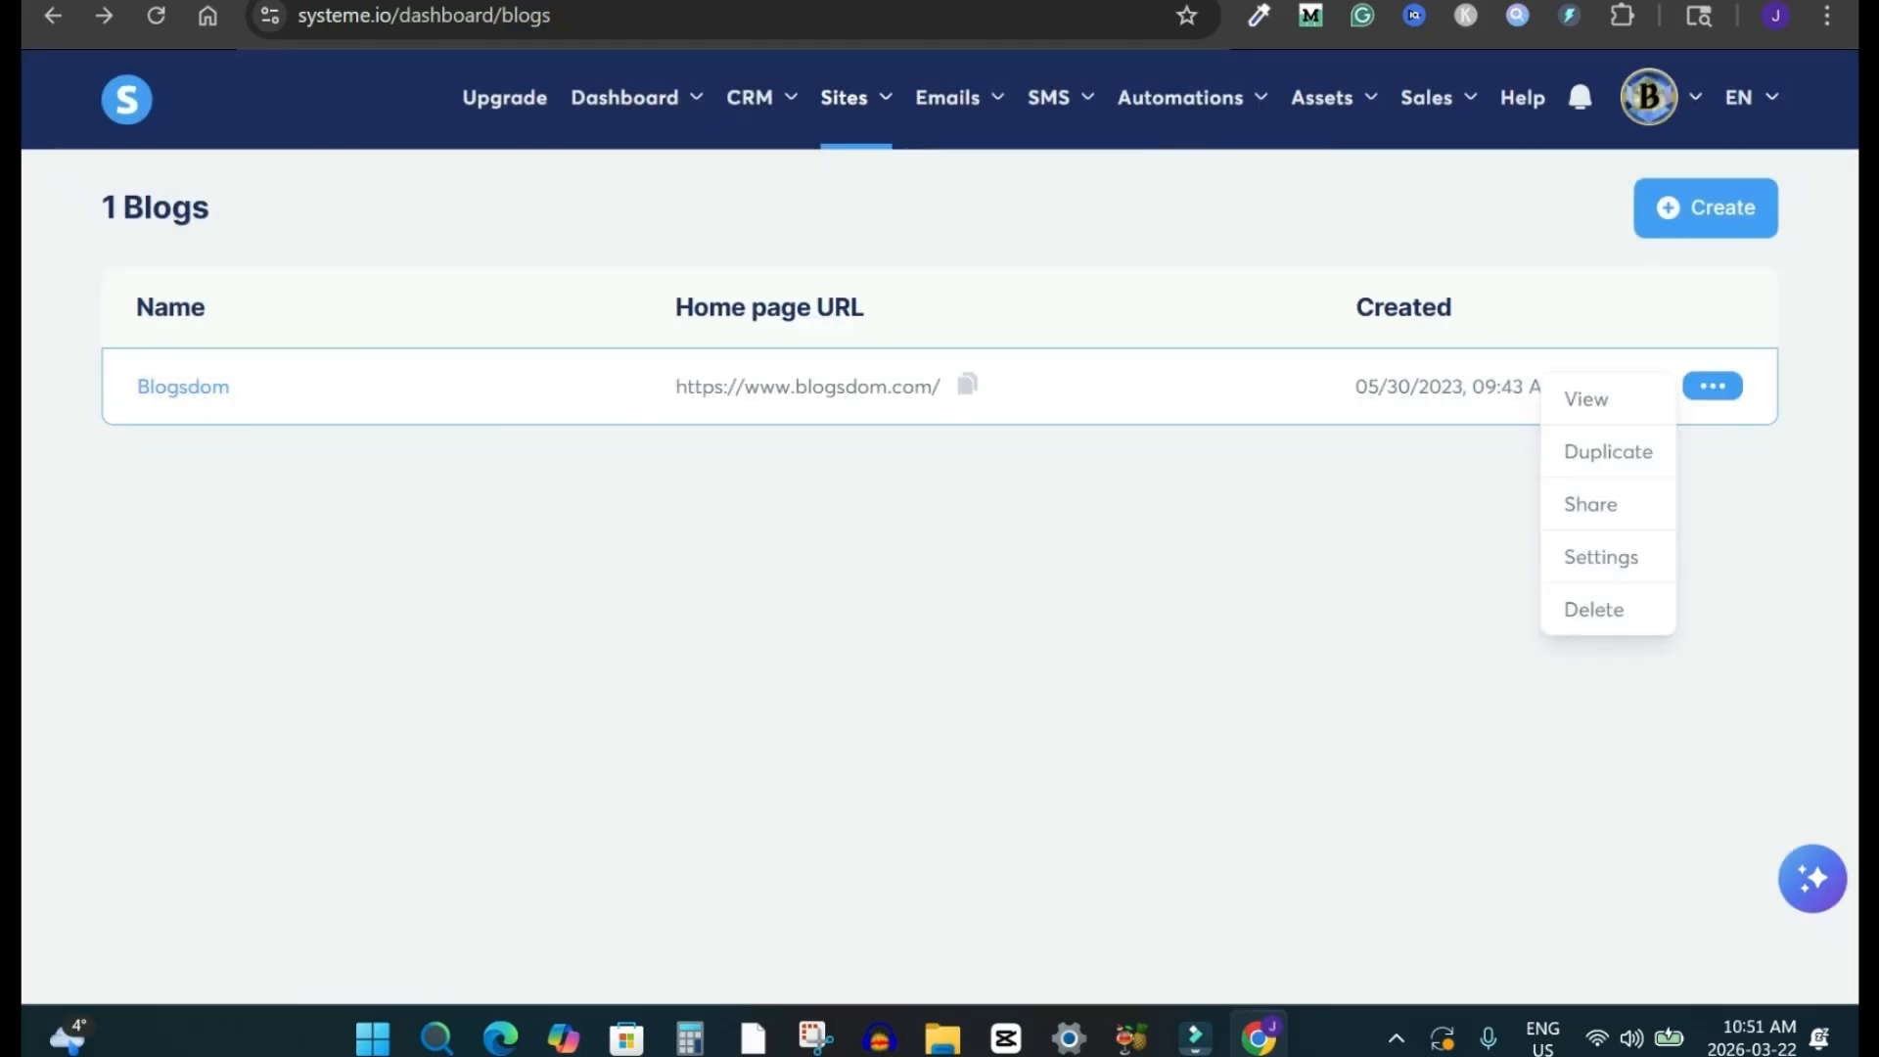
pyautogui.click(1585, 397)
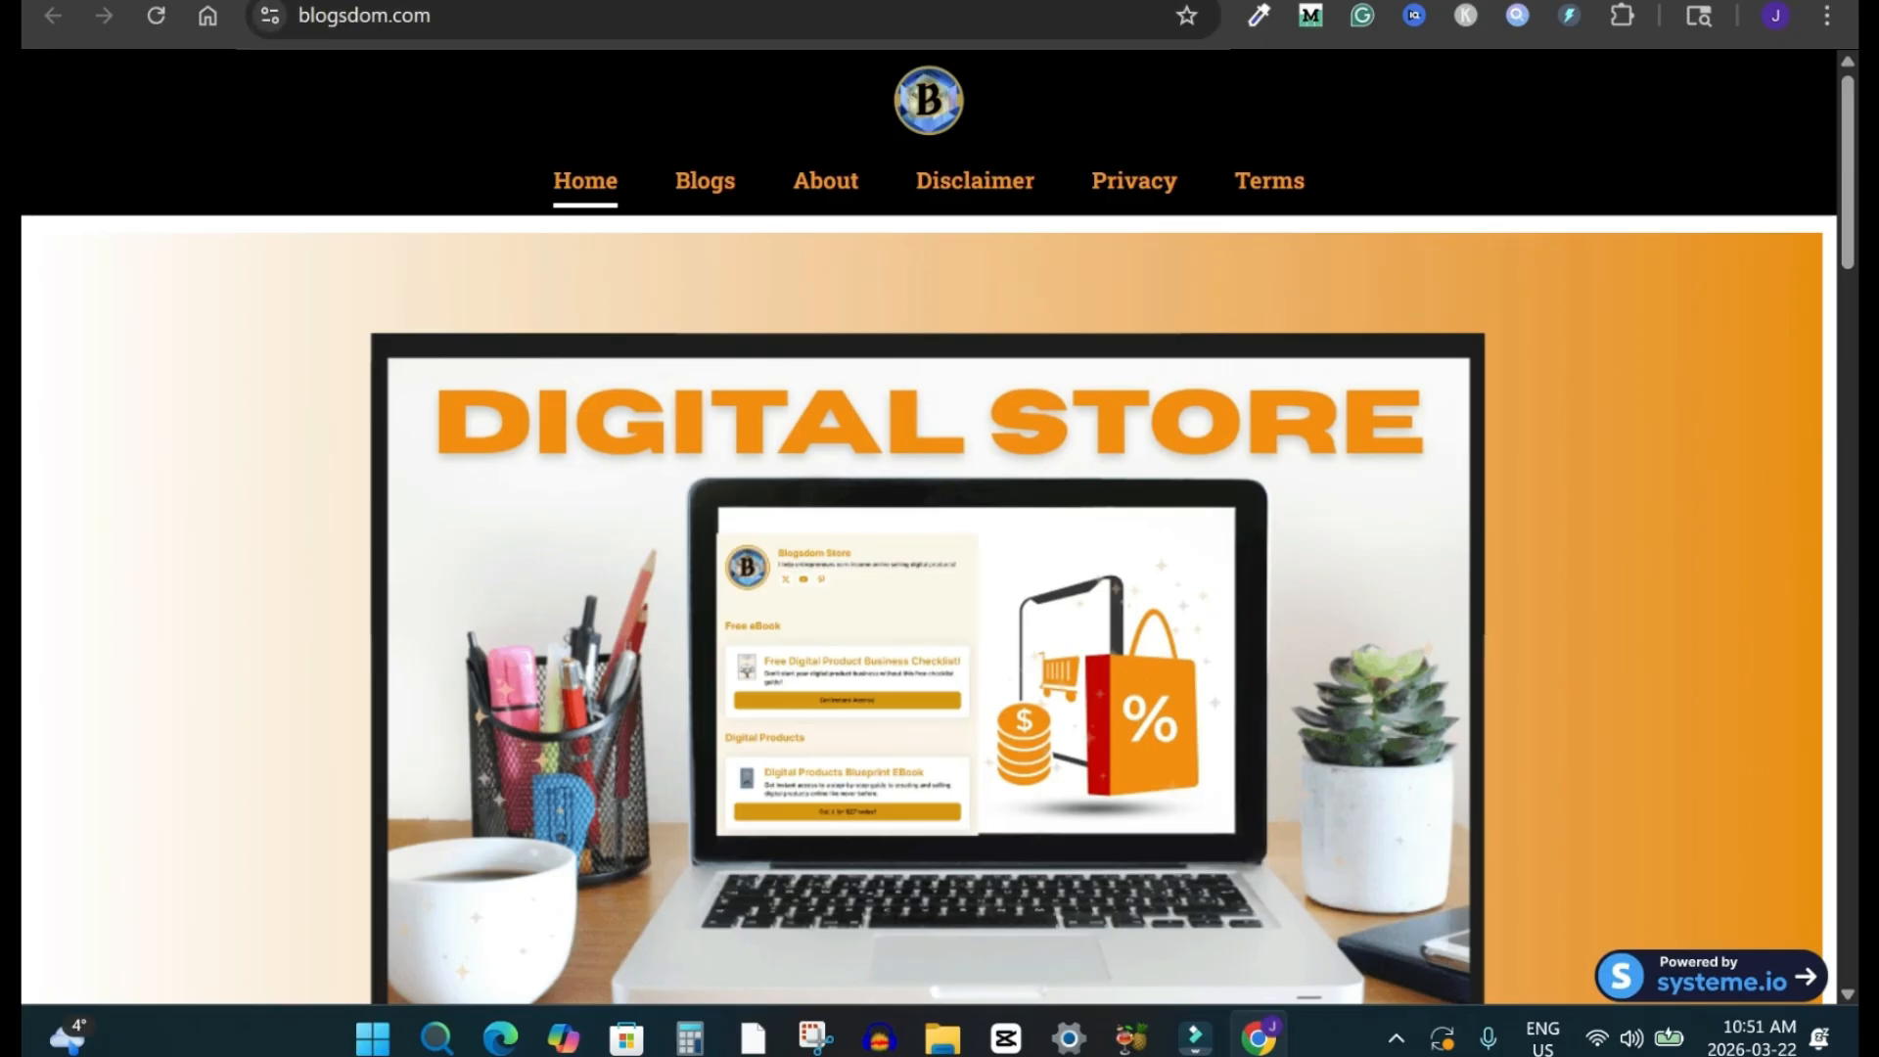
pyautogui.scroll(-20, 929, 528)
pyautogui.scroll(10, 929, 529)
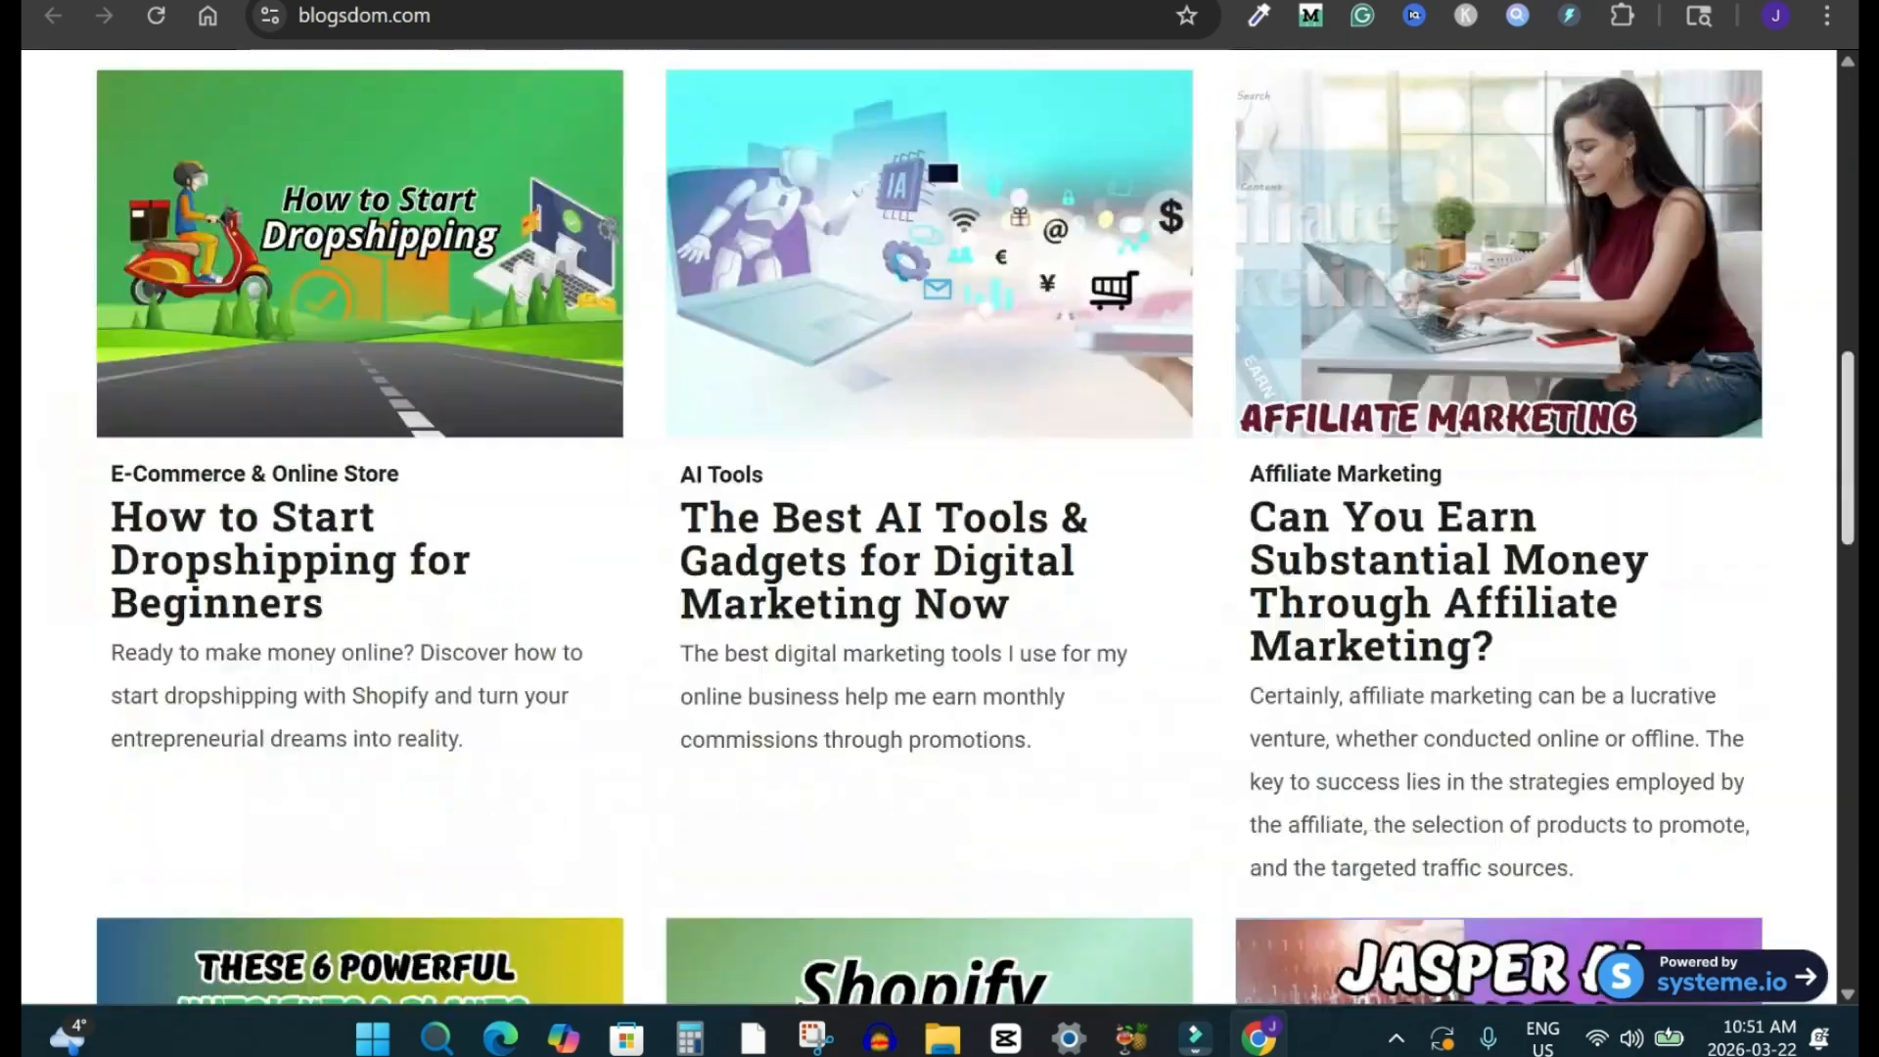